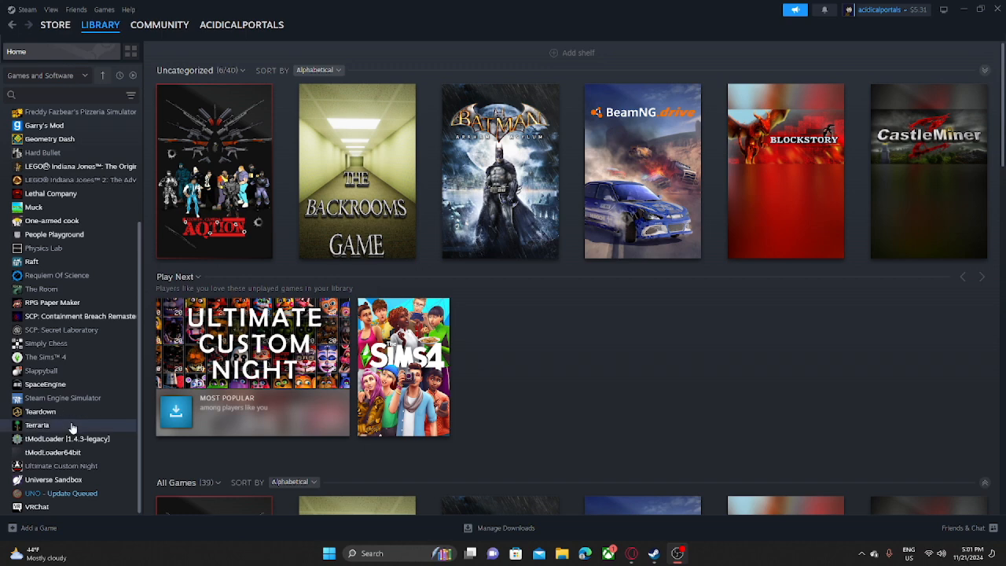
- Find Delver in the Steam game library by searching for "del" and open its game page
scroll(63, 369, up, 4)
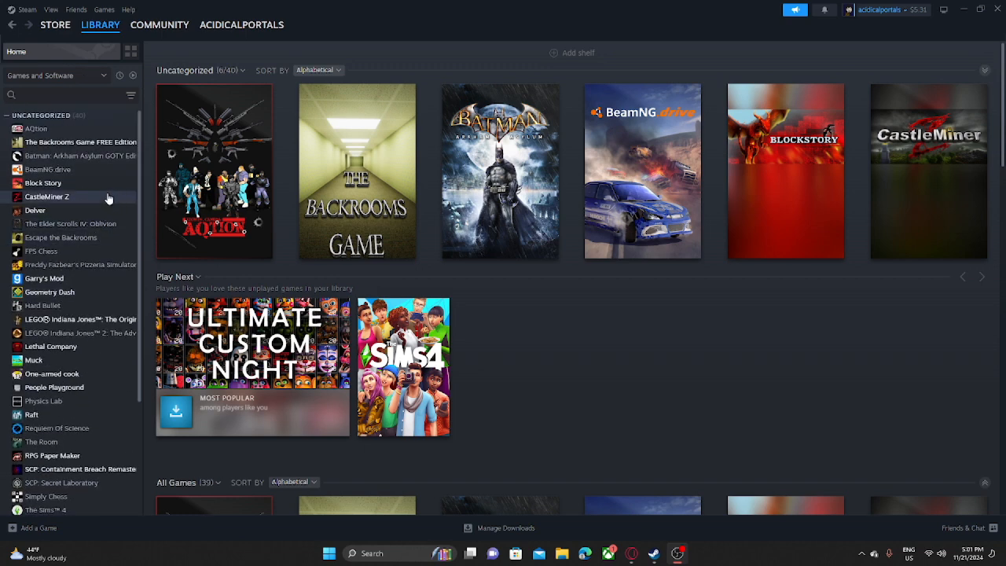
scroll(98, 186, down, 3)
scroll(98, 190, up, 3)
click(85, 96)
text(del)
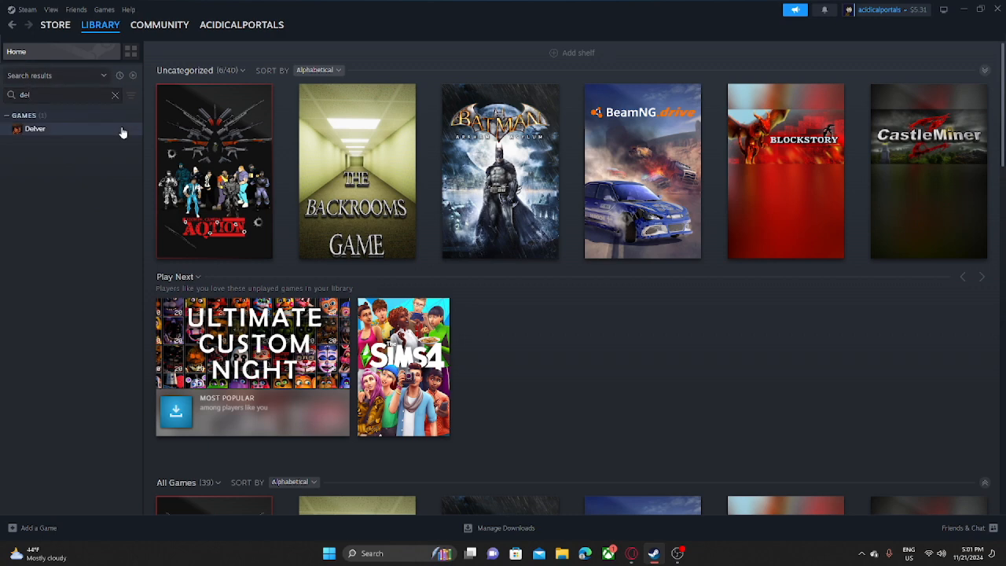
click(122, 131)
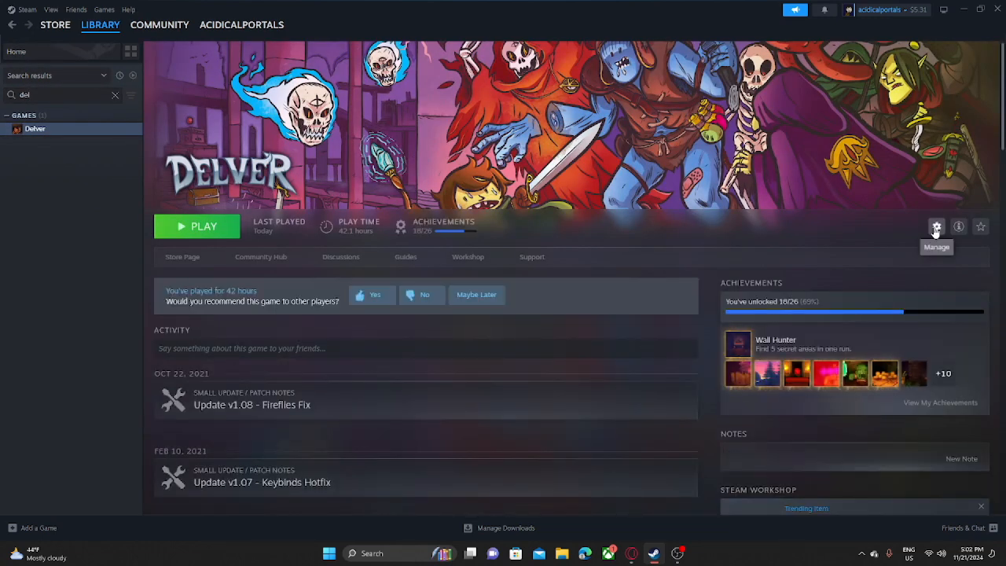
- Browse Delver's local game files and launch the DelvEdit application from that folder
click(935, 228)
mouse_move(955, 280)
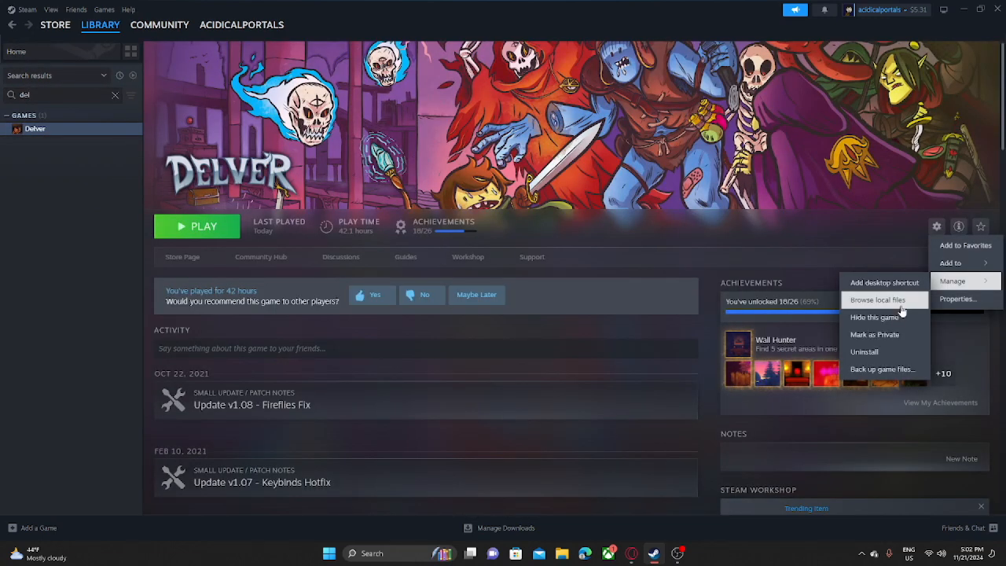
click(901, 301)
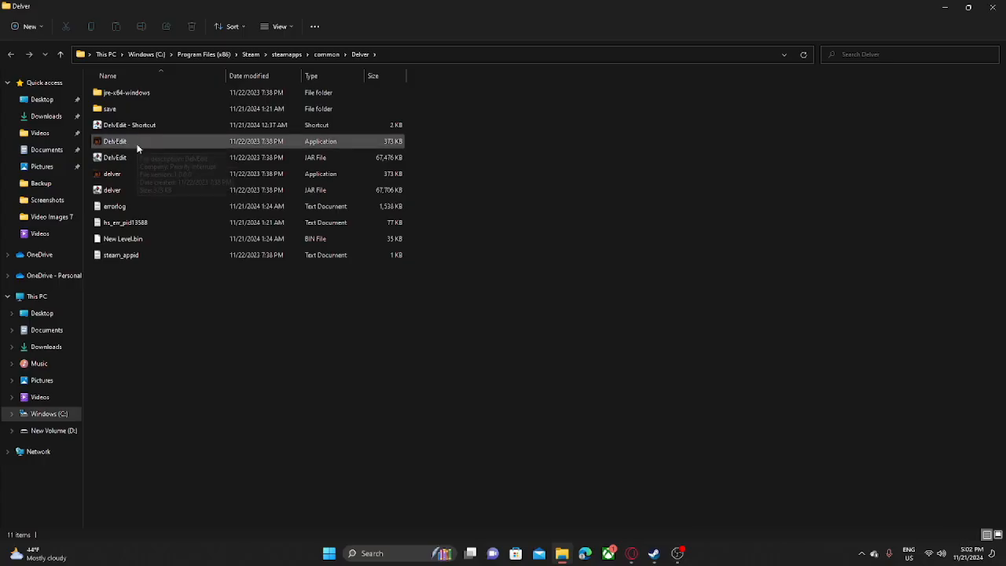
double_click(137, 147)
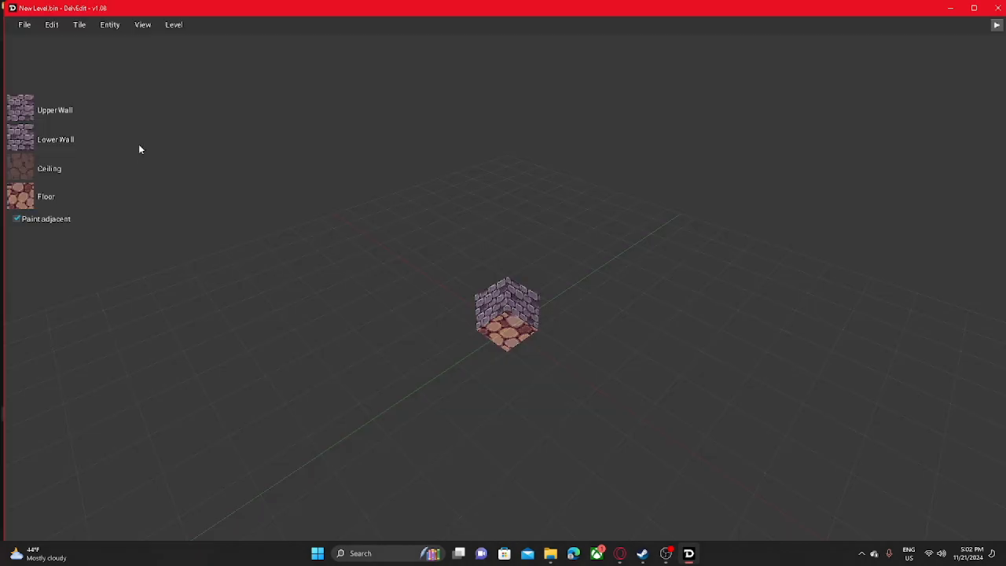
- Examine the new level's single starting tile from several angles and distances
middle_drag(482, 299, 286, 167)
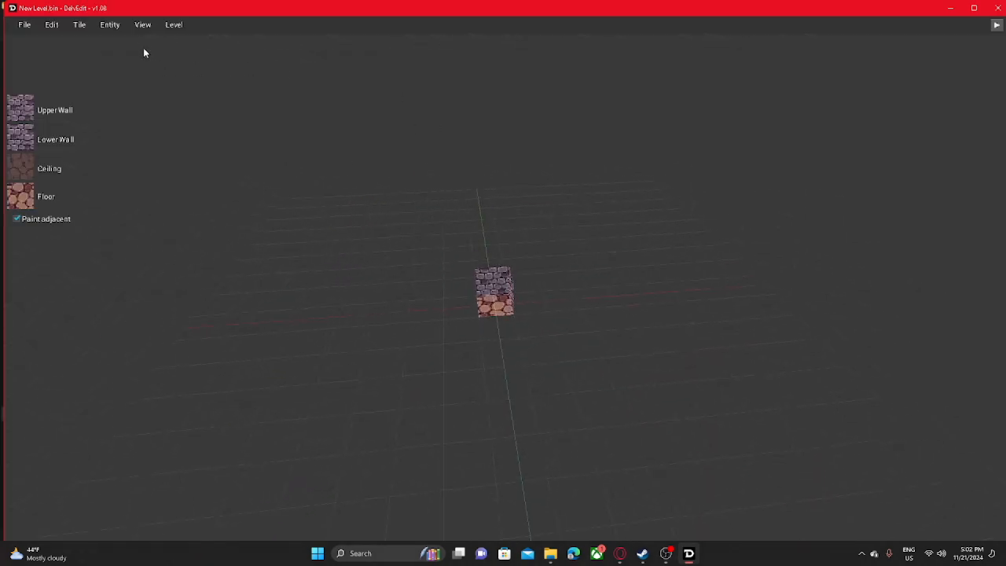
click(142, 25)
drag(485, 302, 300, 302)
click(501, 303)
scroll(500, 302, down, 4)
scroll(501, 303, up, 2)
scroll(457, 304, up, 8)
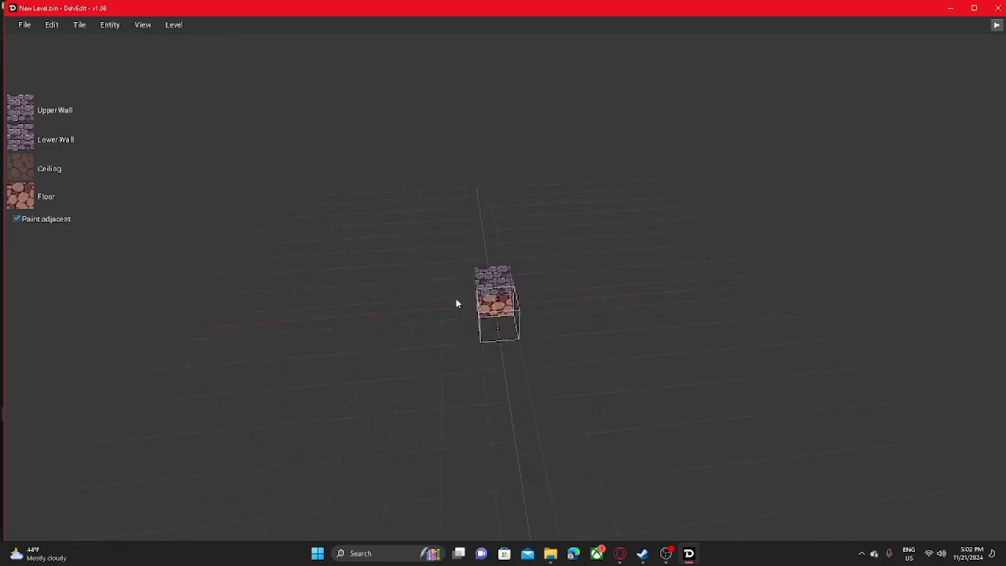
click(434, 328)
middle_drag(434, 328, 581, 346)
scroll(515, 440, up, 6)
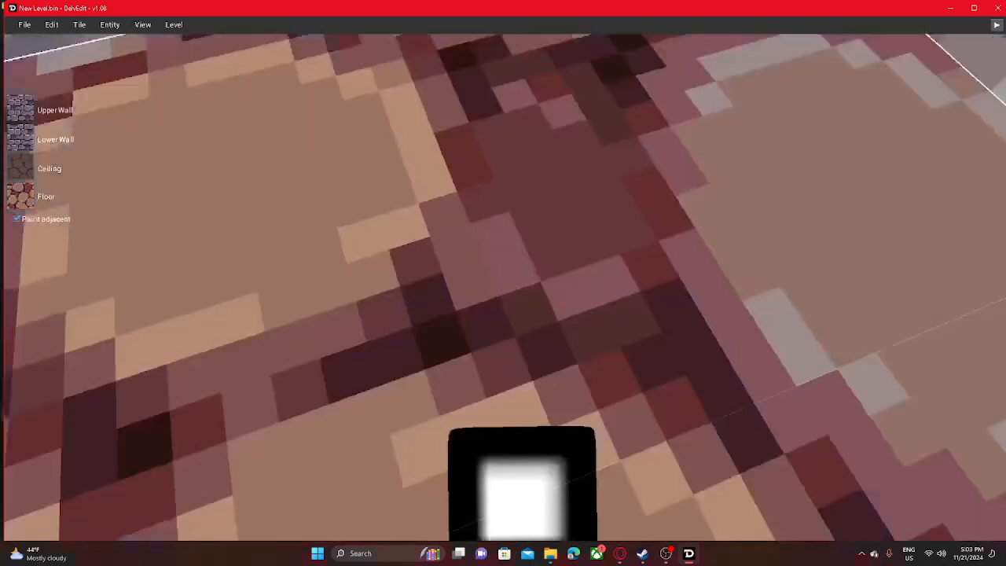
middle_drag(515, 440, 507, 259)
scroll(506, 259, down, 10)
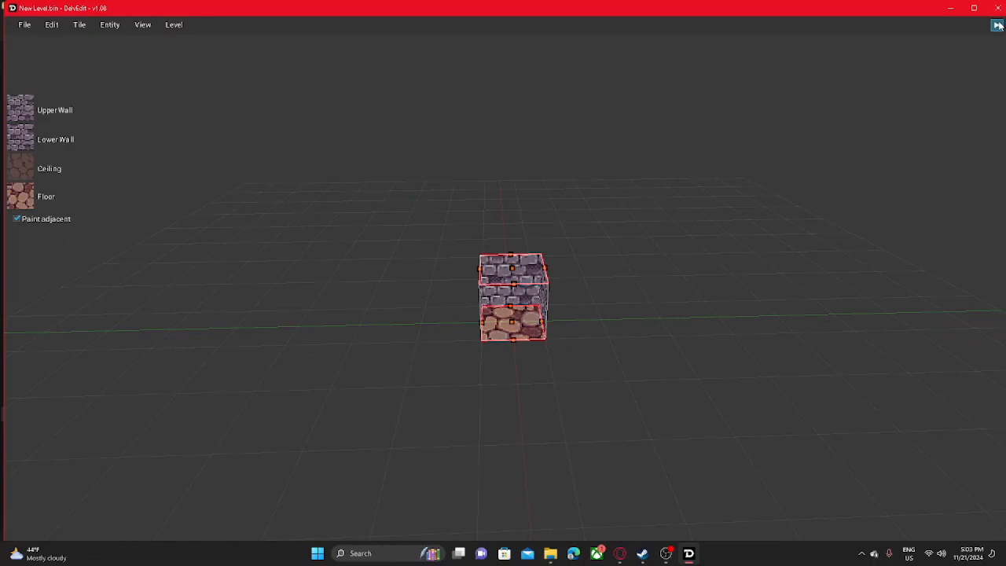
- Play-test the single-tile level from the editor and return to editing
click(997, 25)
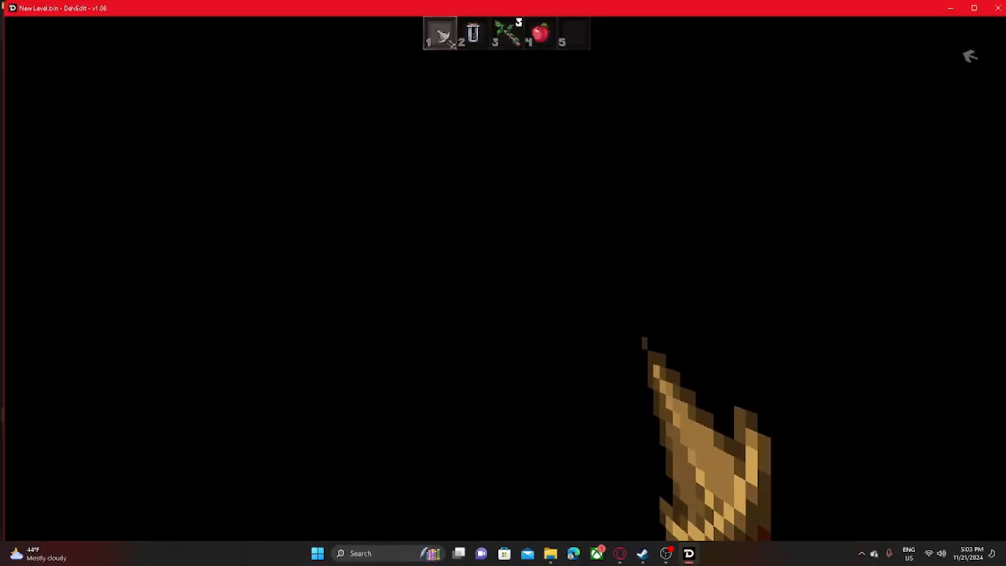
click(504, 279)
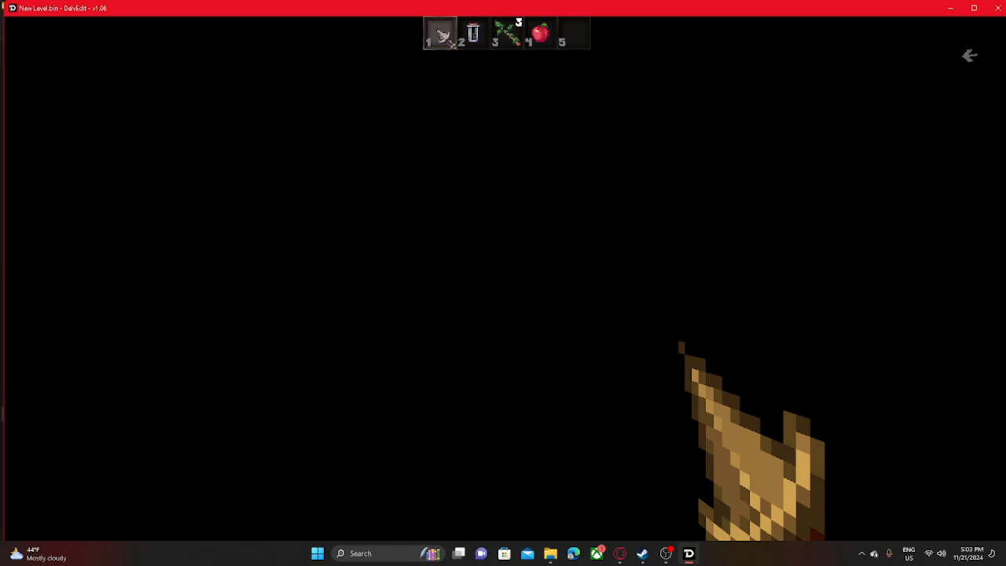
key(Escape)
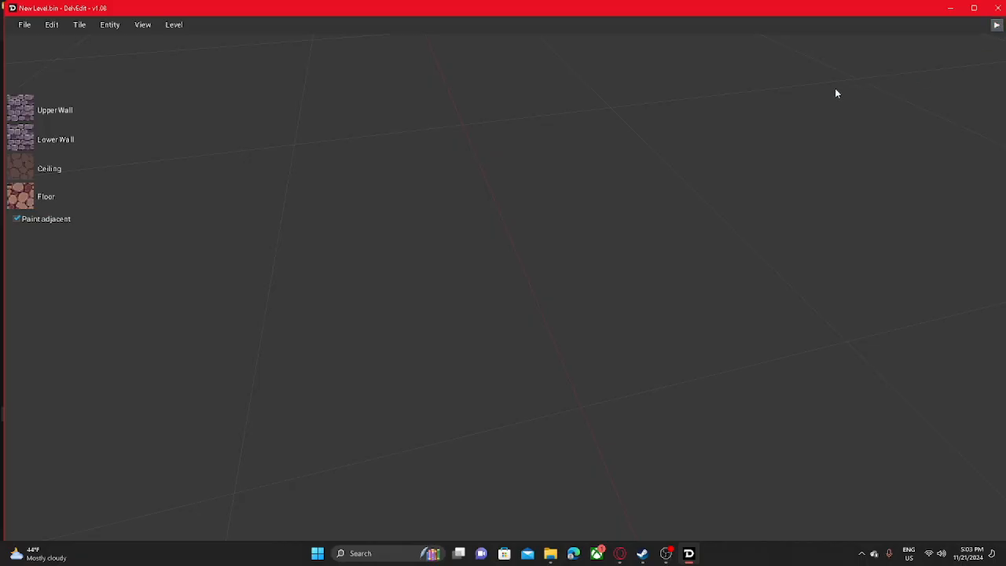
- Maximize the editor window and select the empty grid cell beside the starting tile
click(975, 9)
middle_drag(638, 315, 529, 219)
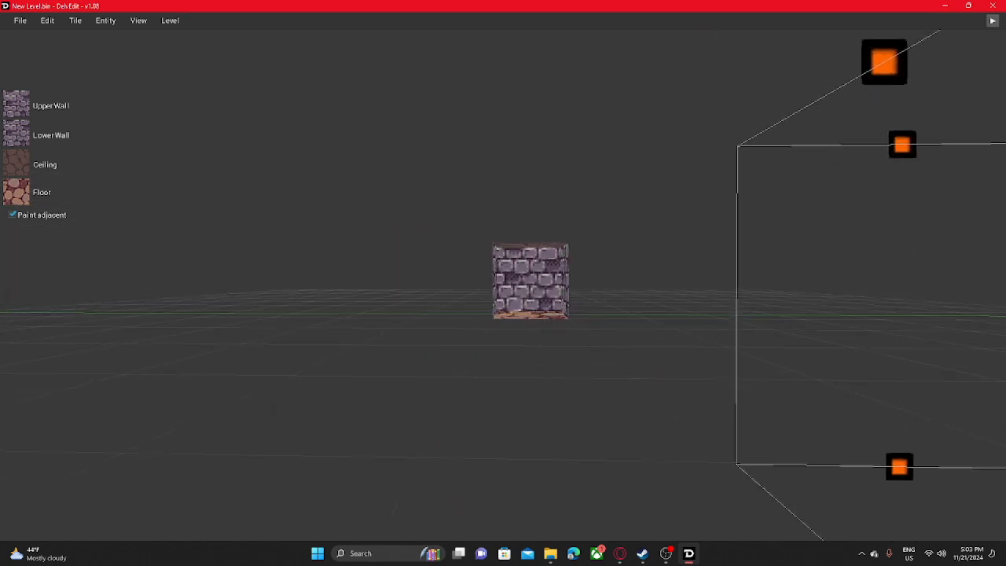
drag(529, 220, 493, 218)
middle_drag(515, 233, 544, 295)
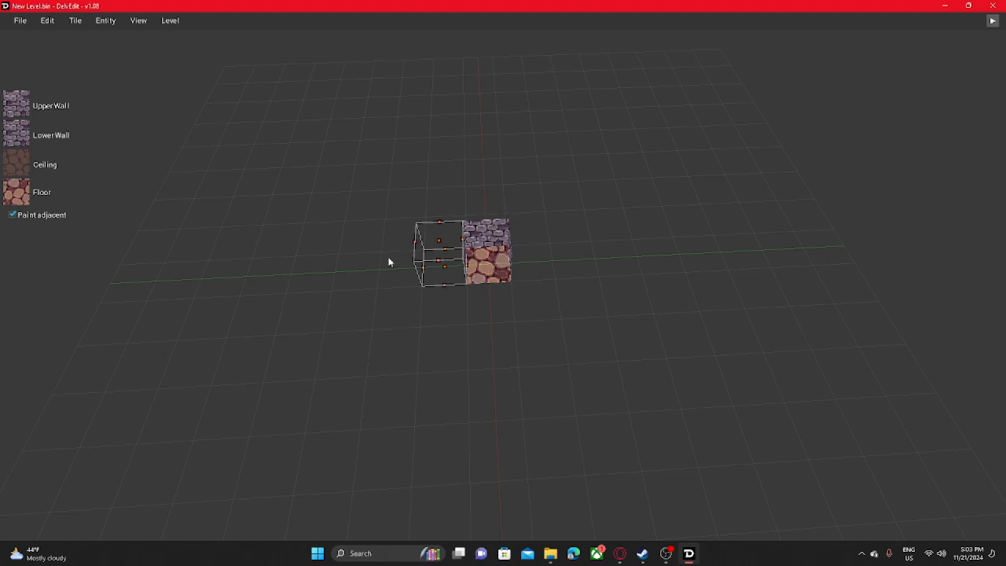
- Try raising the top of the selection box beside the starting tile, and lower it back level with the tile
middle_drag(389, 262, 382, 212)
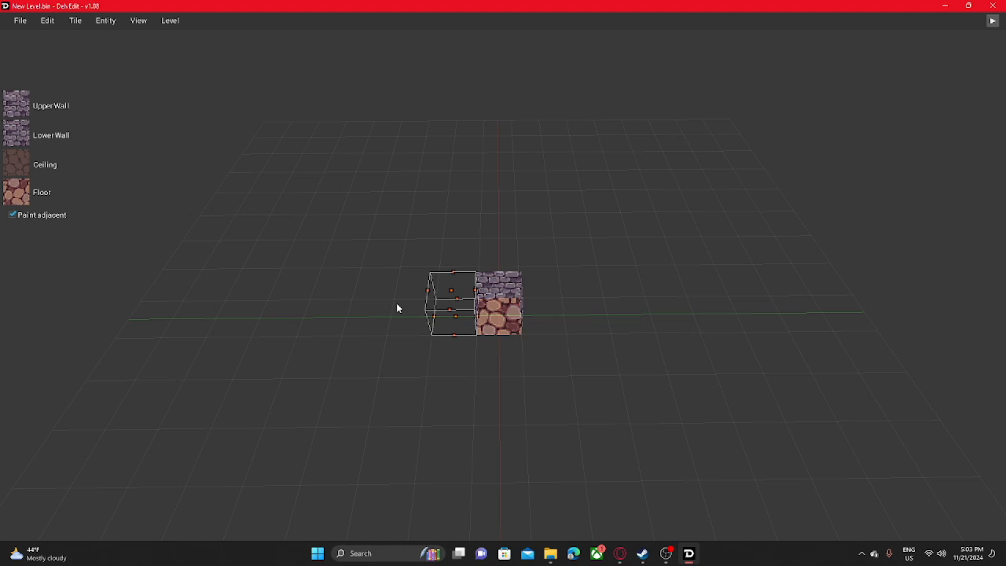
drag(416, 272, 439, 235)
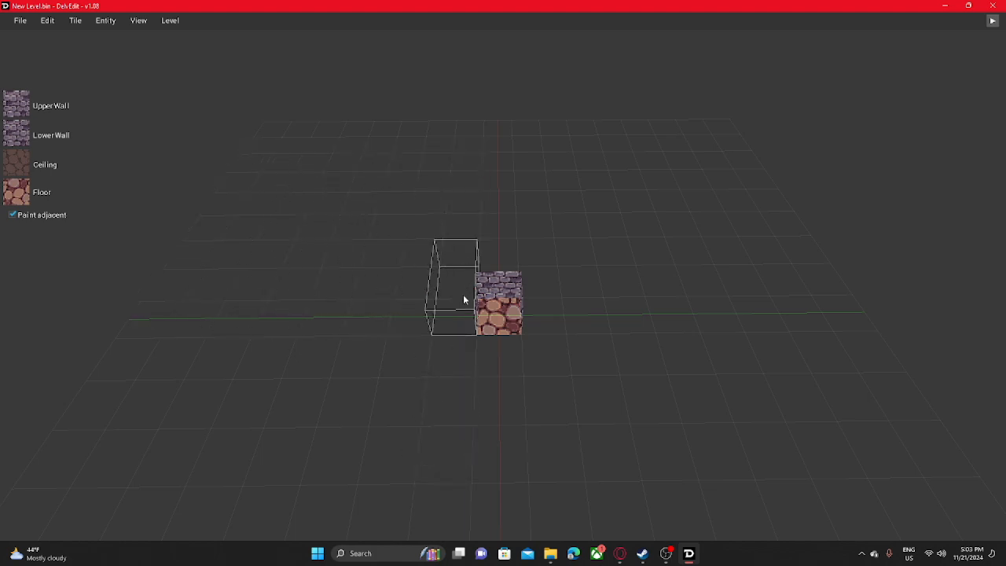
drag(463, 299, 453, 330)
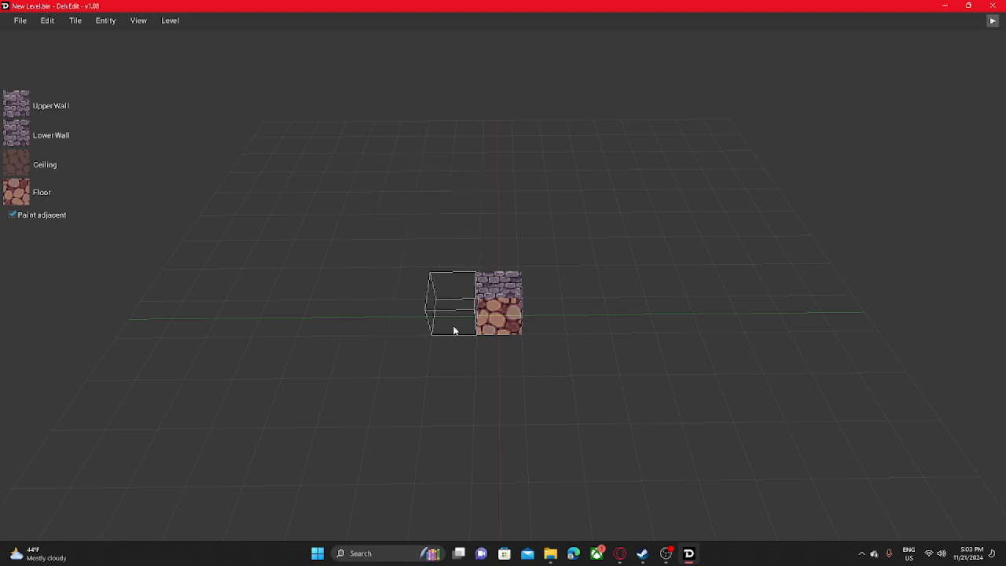
- Add a 2 by 2 block of tiles beside the starting tile and fill the empty corner cell to complete a 3 by 2 room
drag(426, 346, 312, 280)
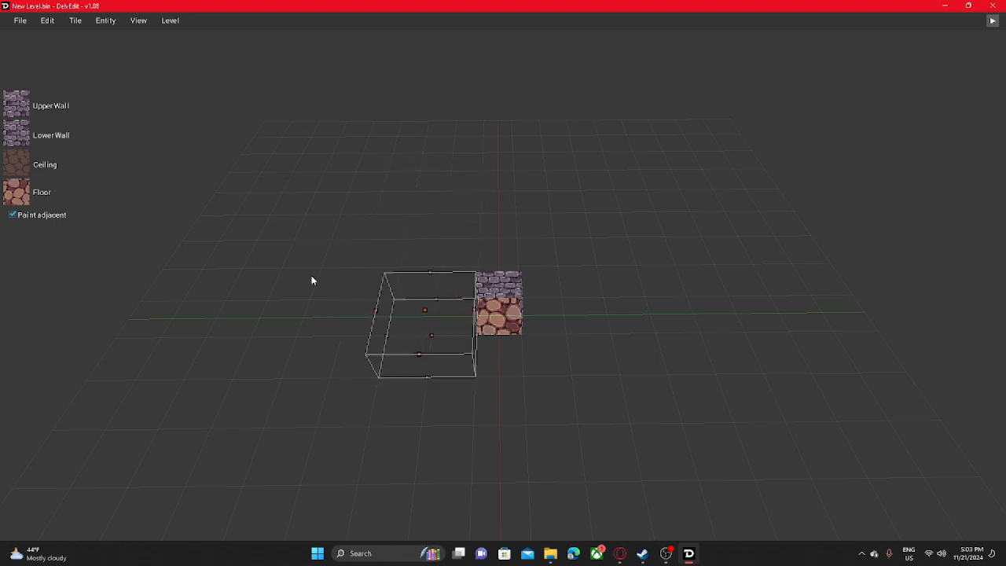
key(Return)
middle_drag(459, 335, 444, 315)
key(w)
key(w)
key(s)
key(w)
key(s)
key(d)
click(478, 314)
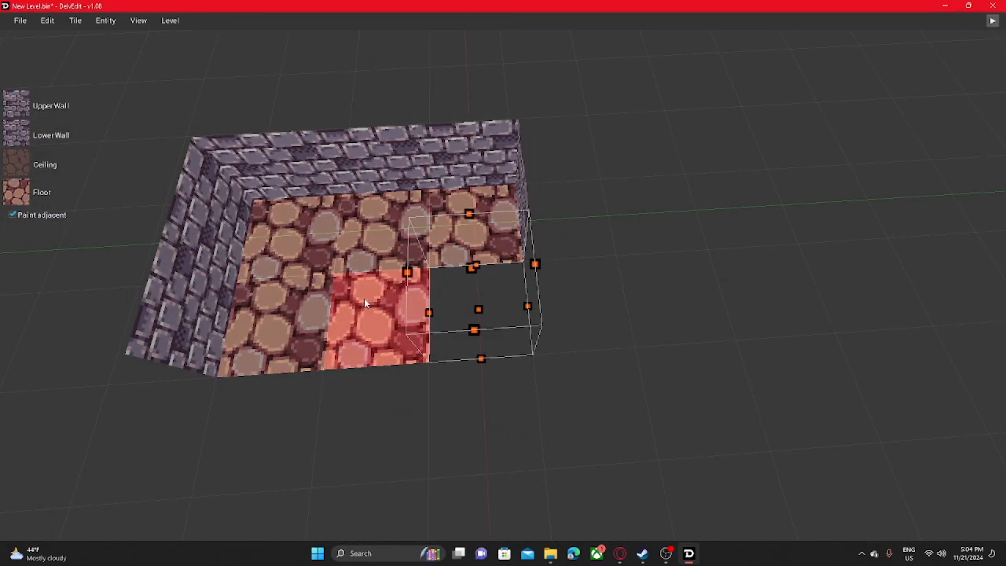
key(Return)
- Examine the 3 by 2 room from several sides, selecting a single corner tile
middle_drag(384, 299, 504, 271)
key(s)
key(w)
key(s)
key(s)
key(w)
key(s)
key(w)
key(s)
key(d)
key(a)
click(589, 222)
click(599, 277)
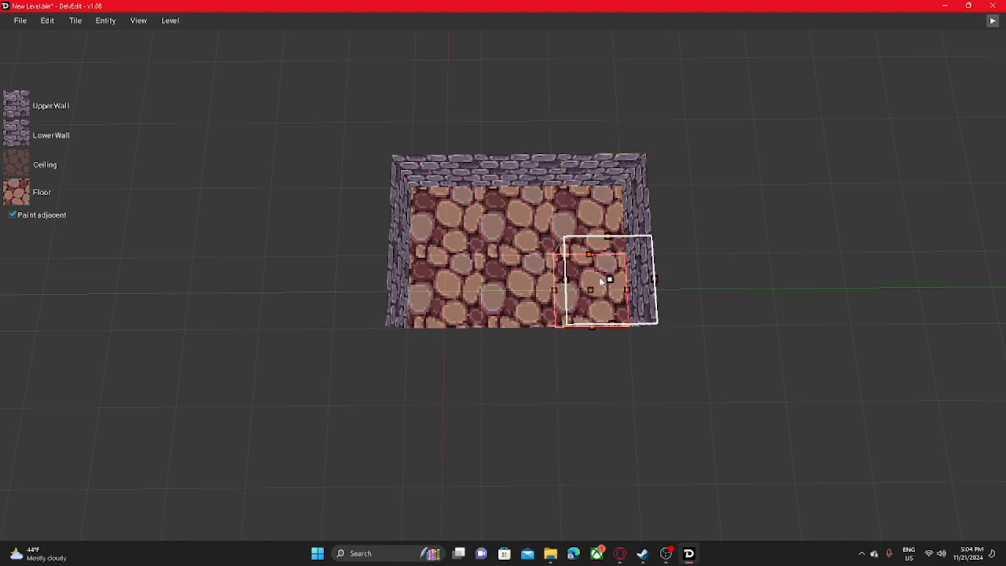
- Select all tiles of the 3 by 2 room and raise their ceiling
middle_drag(359, 256, 450, 262)
drag(450, 264, 542, 374)
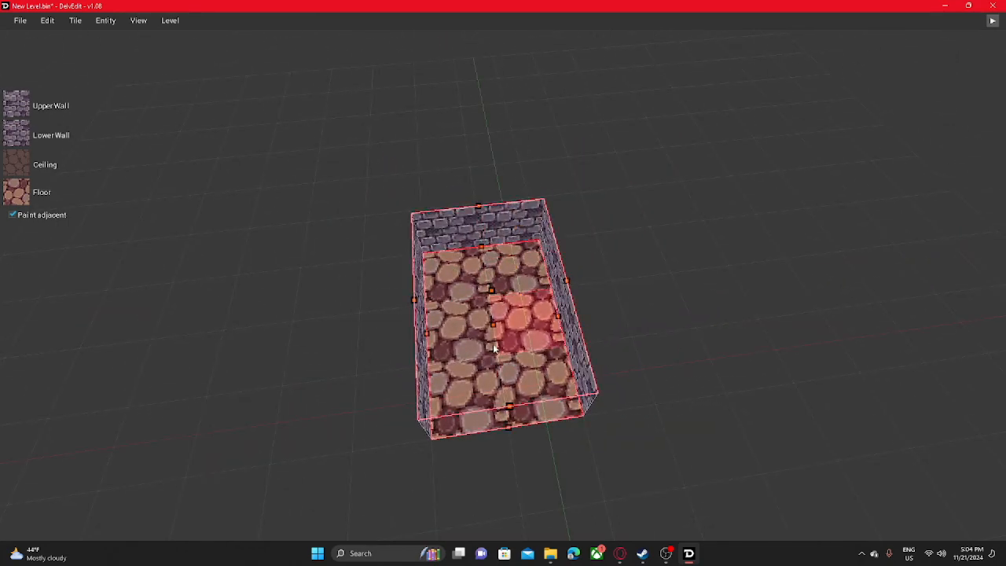
key(w)
middle_drag(497, 348, 534, 252)
key(s)
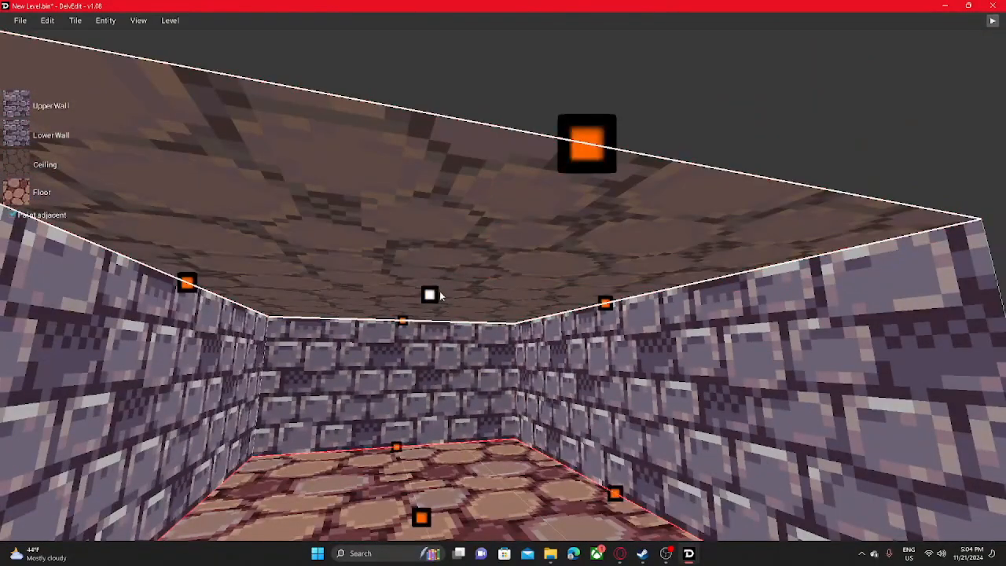
drag(430, 297, 547, 189)
key(s)
middle_drag(521, 189, 429, 269)
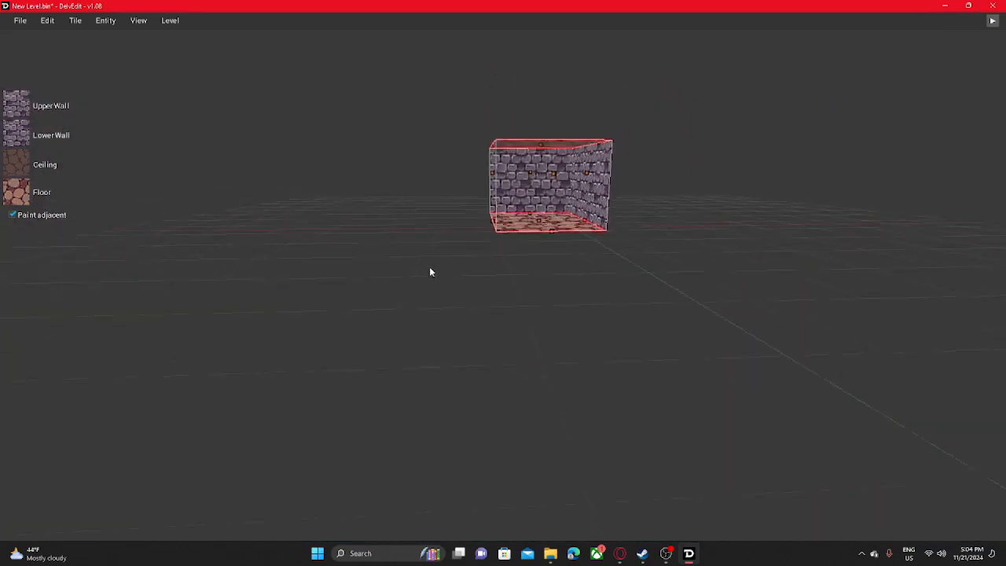
- Add a strip of three tiles along one long side of the room
click(404, 233)
key(w)
mouse_move(443, 213)
middle_down()
mouse_move(444, 189)
mouse_move(443, 228)
mouse_move(443, 214)
middle_up()
drag(440, 145, 440, 263)
key(Return)
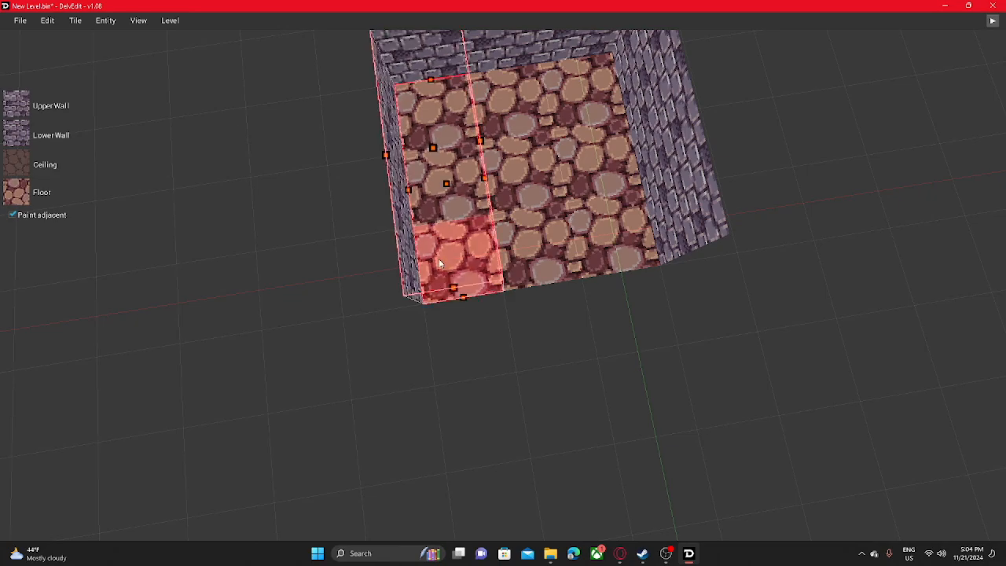
- Delete the corner tile of the lower-ceilinged strip from inside the room
middle_drag(510, 311, 476, 315)
key(w)
mouse_move(475, 393)
middle_down()
mouse_move(519, 353)
mouse_move(525, 432)
mouse_move(550, 345)
mouse_move(562, 330)
mouse_move(604, 327)
mouse_move(561, 374)
mouse_move(526, 314)
mouse_move(476, 336)
mouse_move(570, 399)
mouse_move(393, 307)
mouse_move(409, 328)
mouse_move(383, 316)
mouse_move(353, 385)
mouse_move(488, 389)
middle_up()
key(s)
key(a)
key(s)
key(w)
key(a)
click(394, 307)
key(d)
key(w)
click(493, 397)
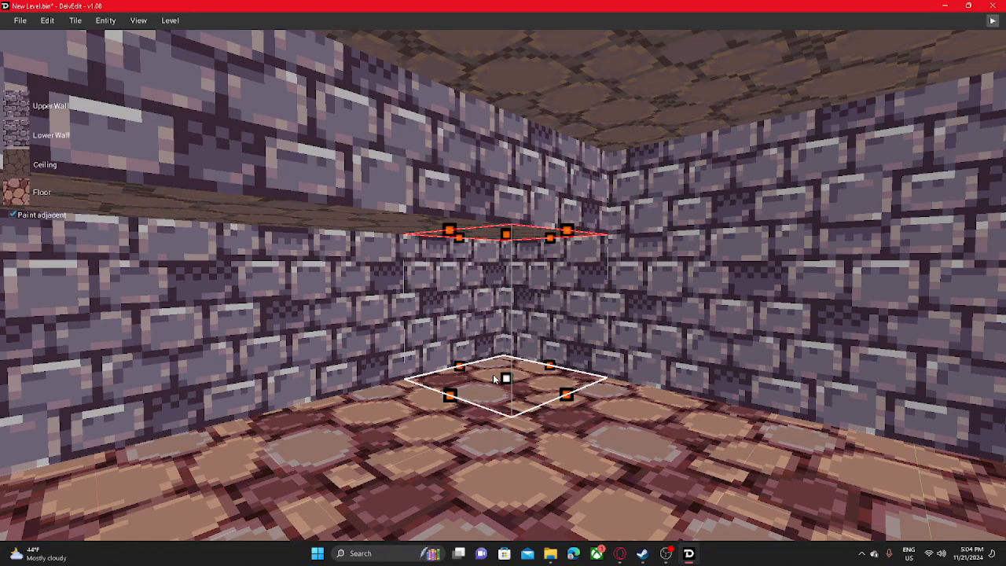
key(Delete)
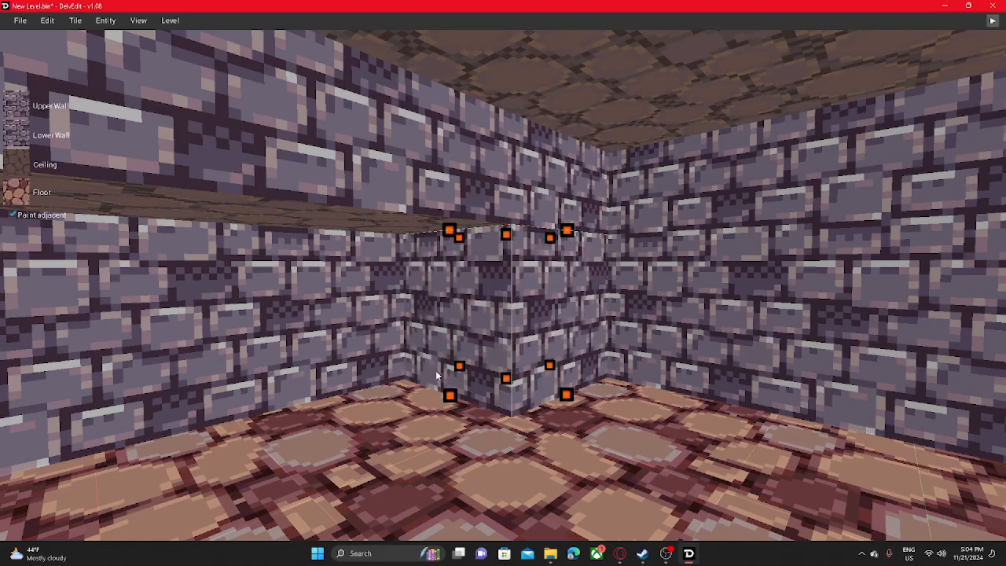
- Select a floor tile inside the room and open the floor texture picker
middle_drag(437, 375, 314, 281)
key(s)
click(476, 370)
key(w)
click(503, 157)
key(s)
key(w)
key(s)
click(11, 188)
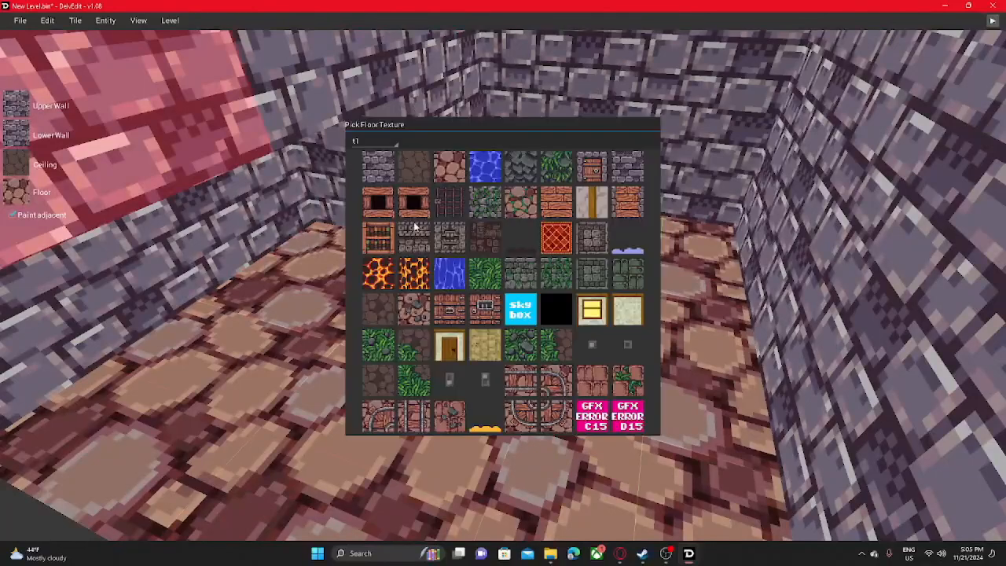
- Browse the cave, cold, sewer and temple texture sets for the floor
click(375, 141)
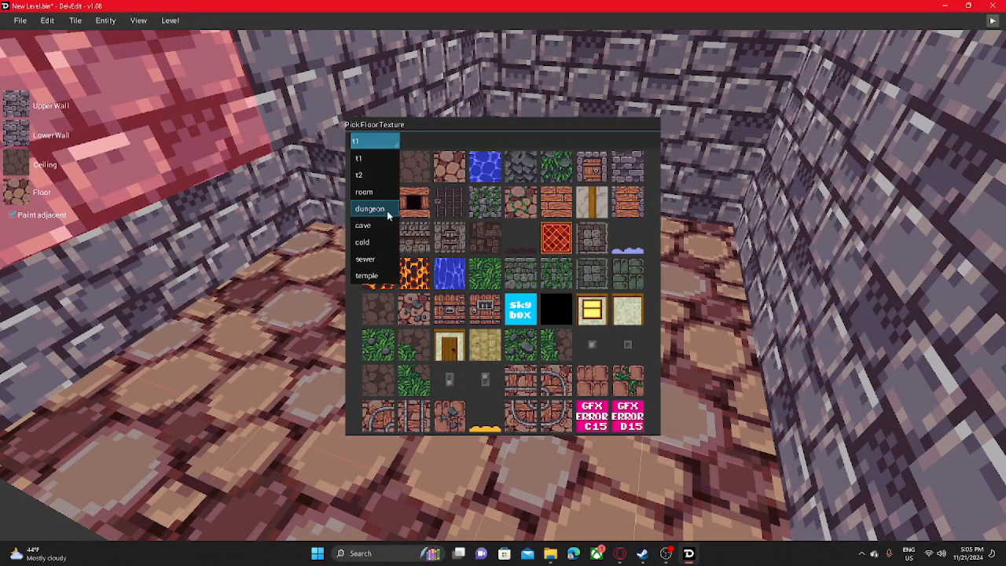
click(384, 225)
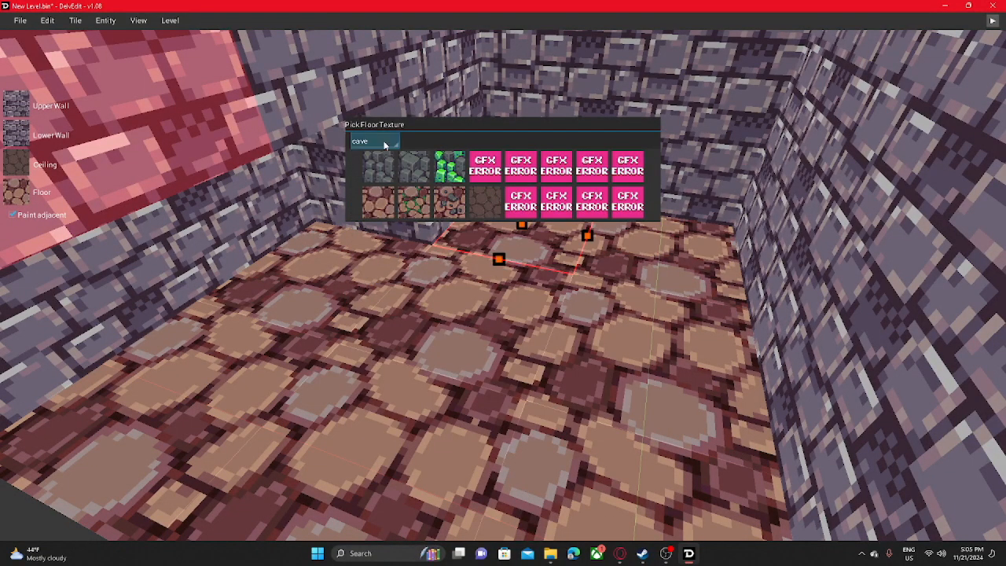
click(385, 142)
click(382, 235)
click(378, 141)
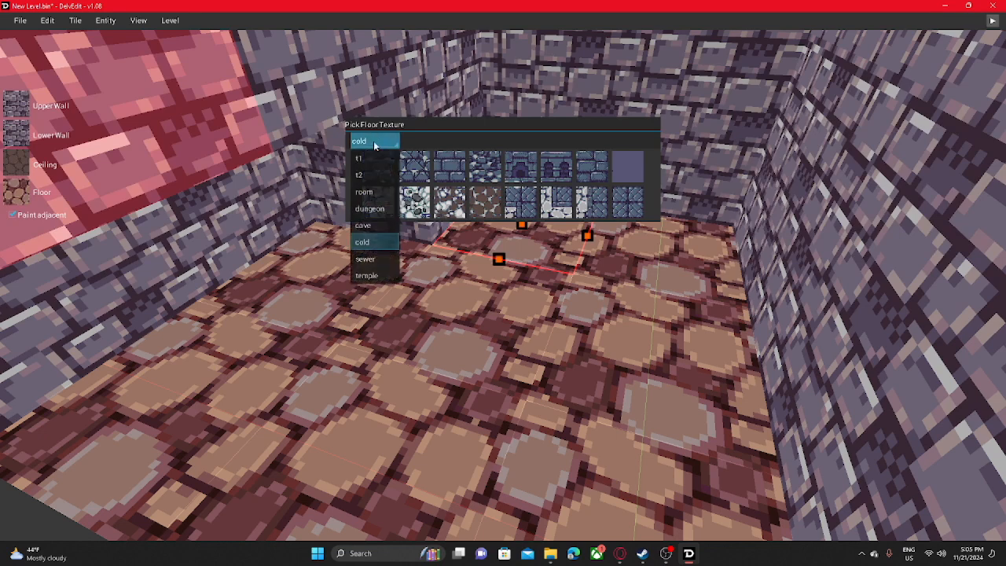
click(379, 234)
click(364, 140)
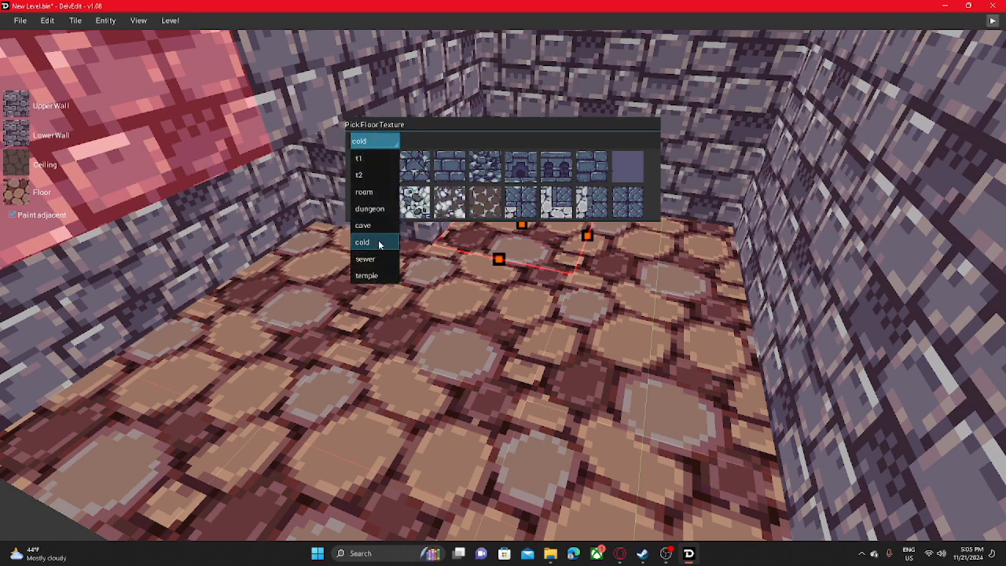
click(383, 259)
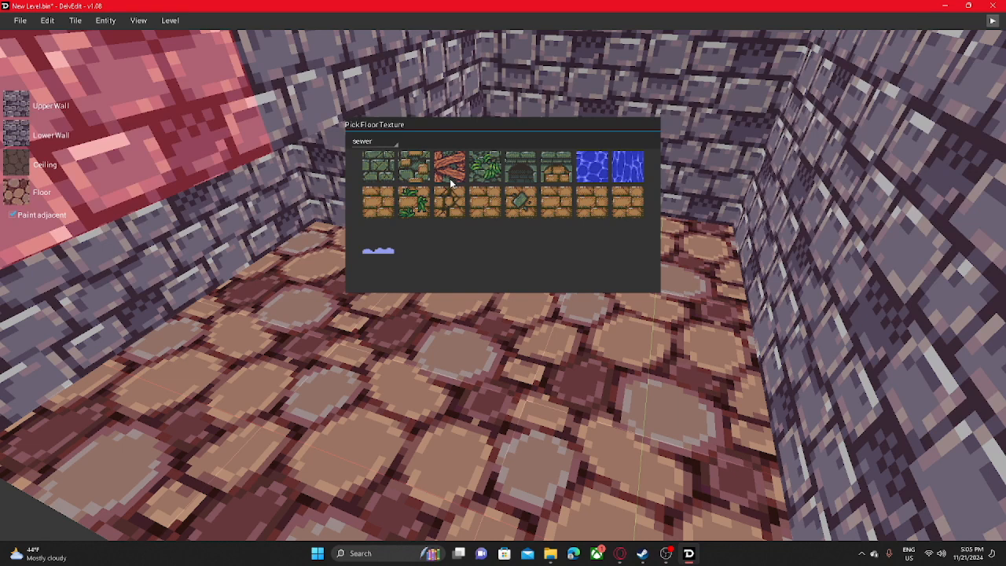
click(400, 144)
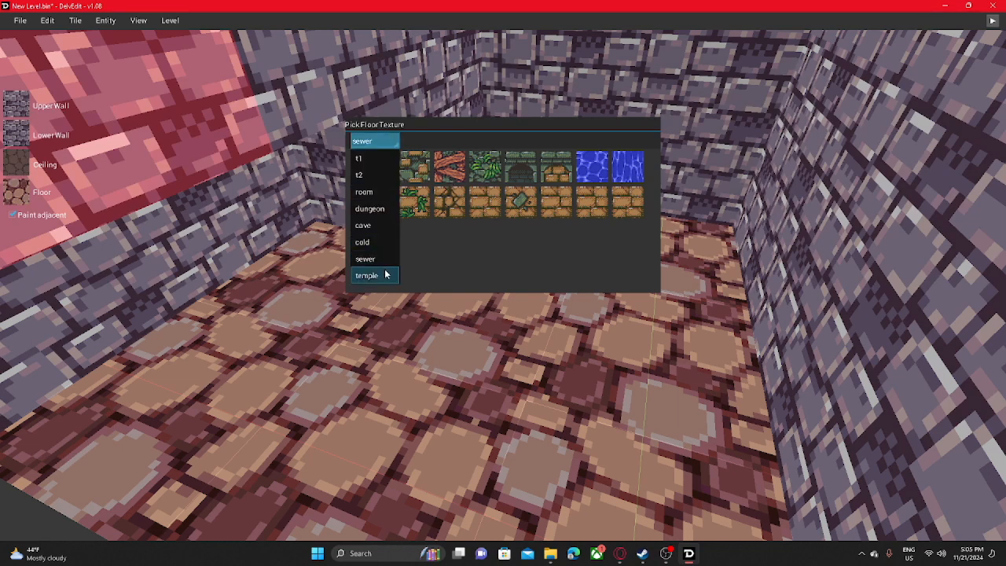
click(389, 272)
click(368, 148)
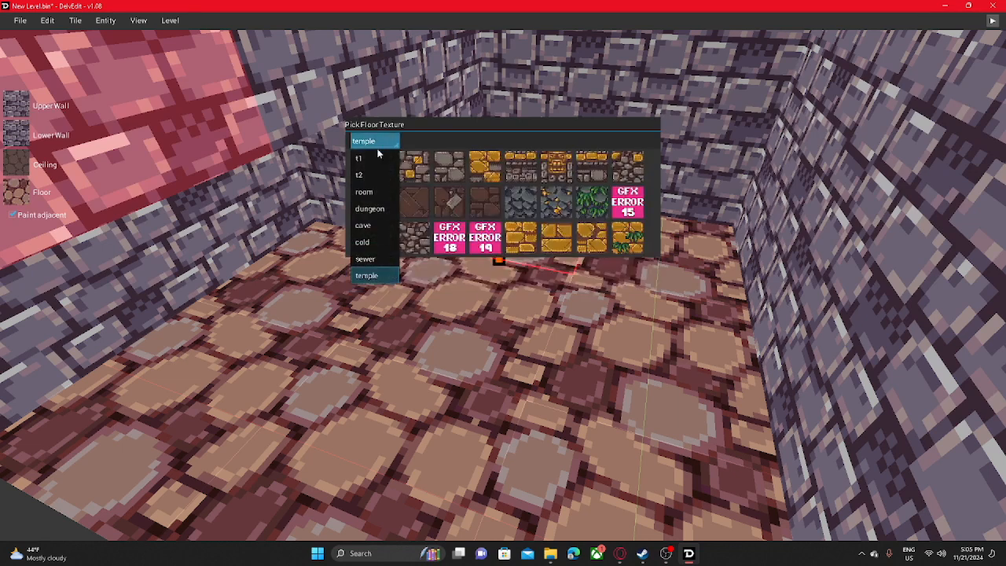
- Apply the dark brown stone texture from the t1 set to the selected floor tile and its neighbour at the room's far end
click(386, 159)
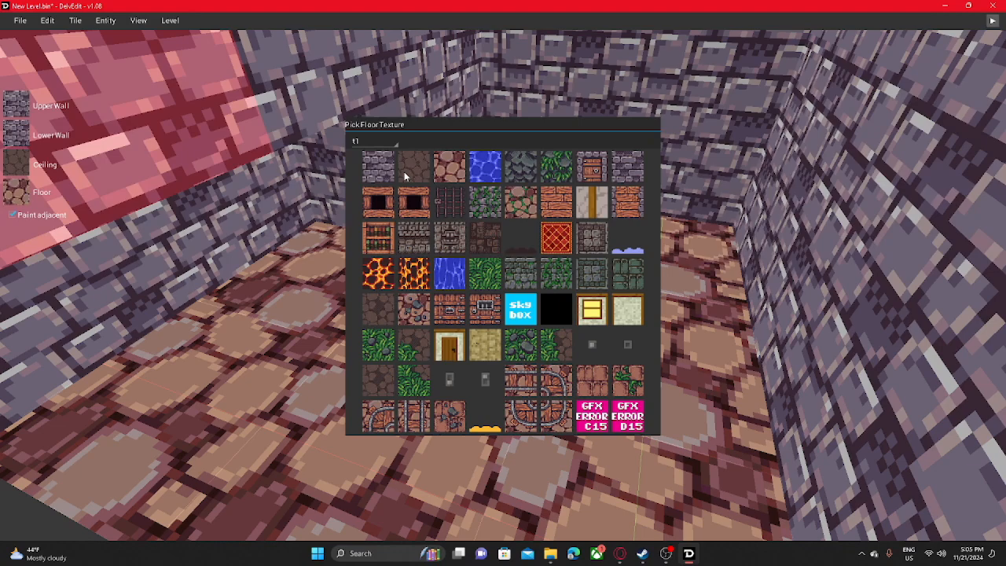
click(404, 171)
right_drag(470, 193, 507, 192)
click(519, 199)
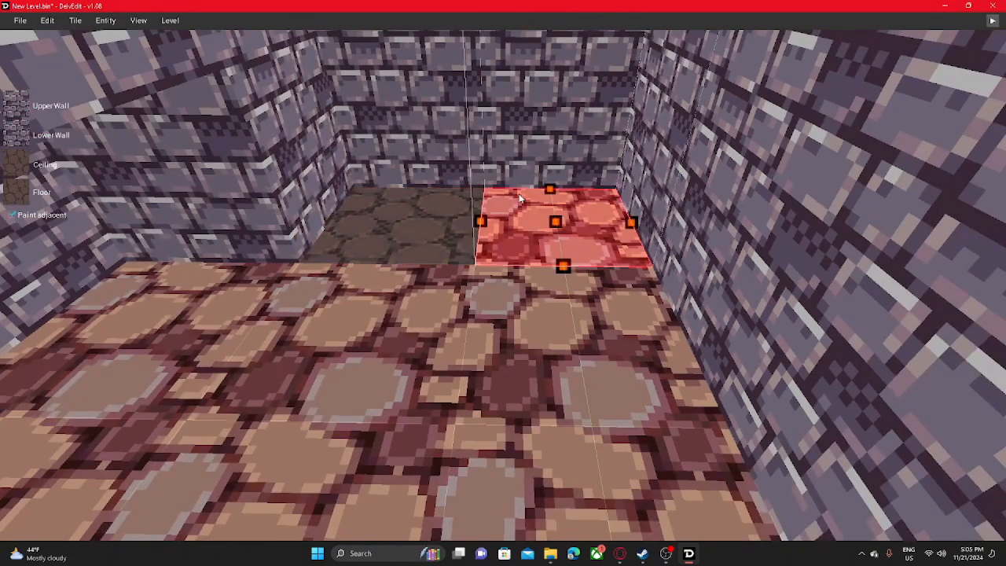
right_drag(470, 161, 467, 217)
right_drag(336, 242, 393, 245)
key(Return)
- Select the remaining floor tiles of the room and alcove and paint them with the same dark brown stone texture
key(s)
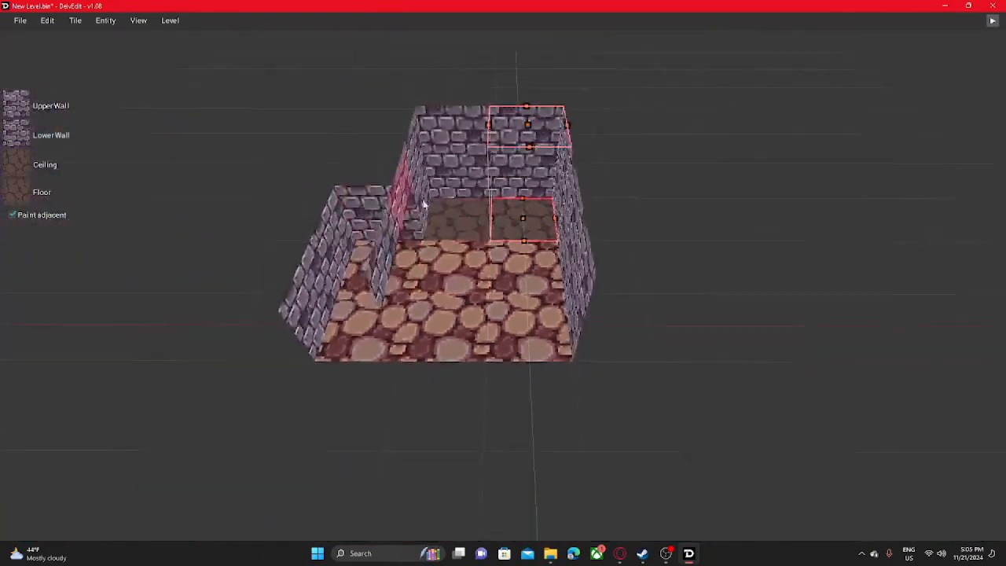
drag(503, 269, 370, 320)
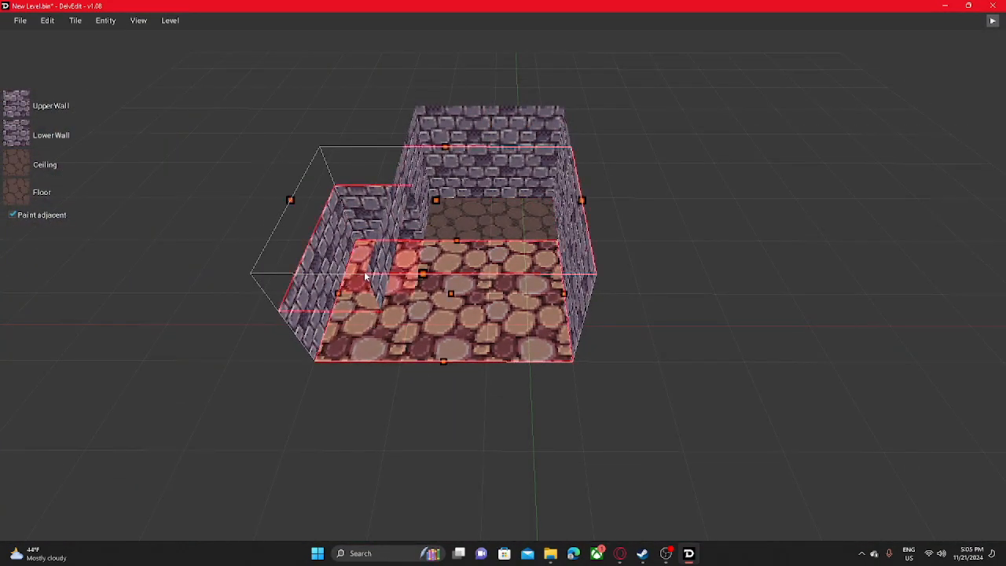
key(Return)
key(w)
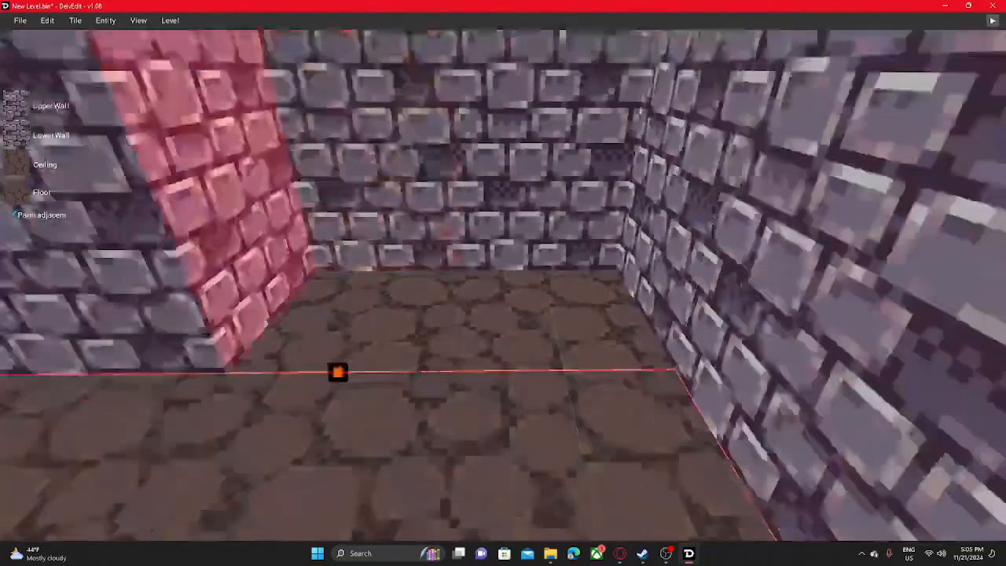
- Repaint the walls of the room and its lower alcove with the long purple brick texture
key(s)
key(w)
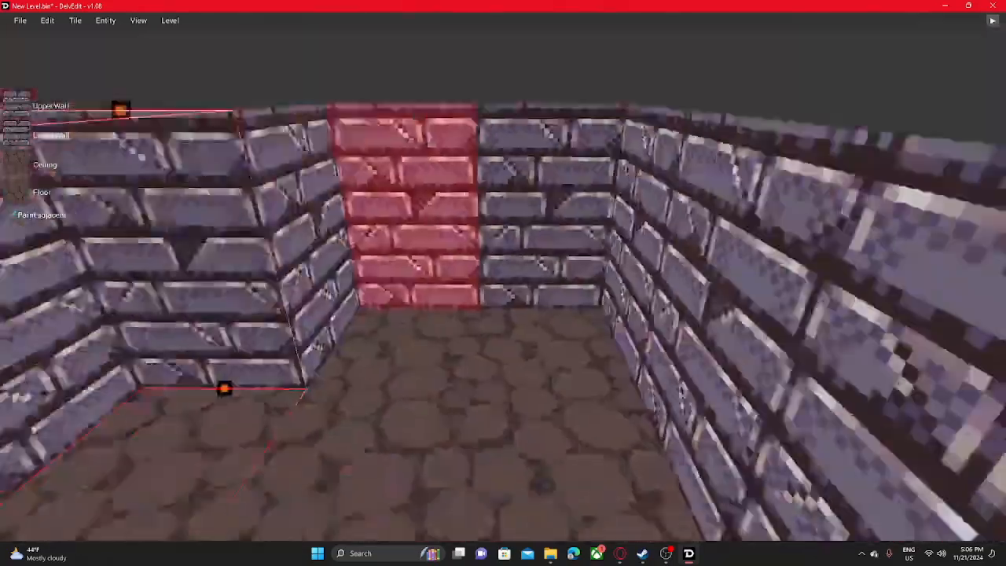
middle_drag(417, 205, 420, 338)
key(s)
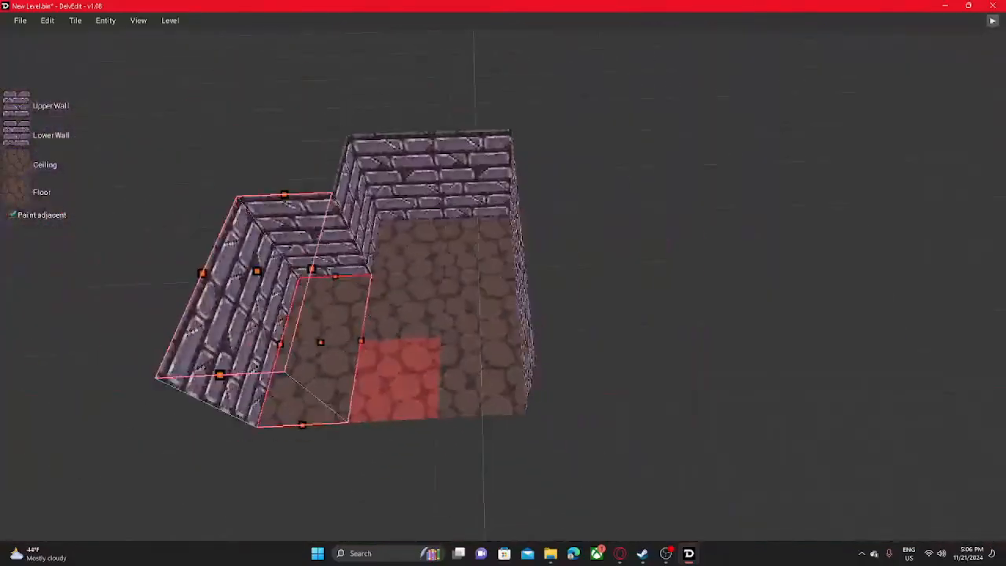
click(441, 339)
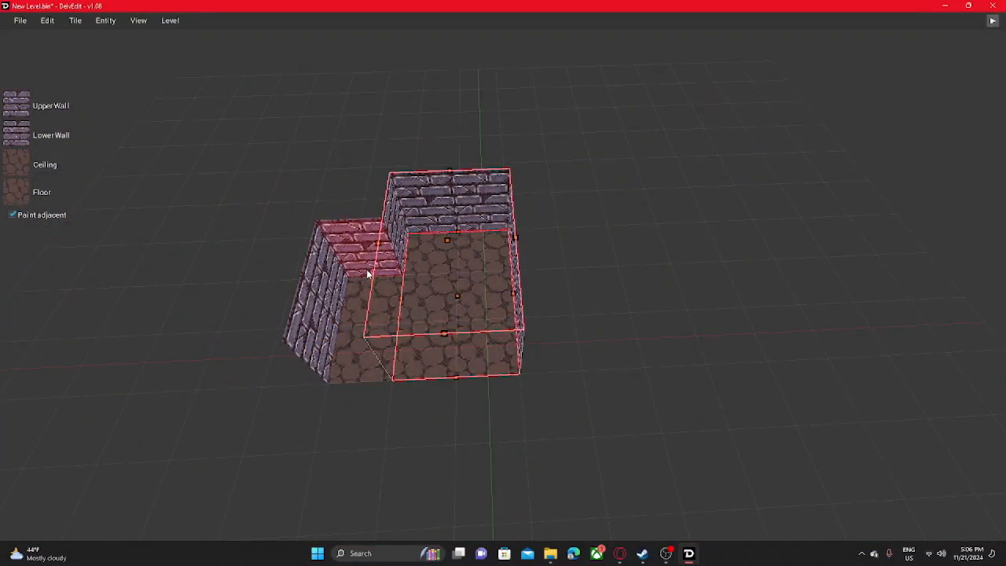
- Extend the room with a two-tile-wide block at its open end and a low side corridor opposite the alcove
drag(493, 354, 419, 412)
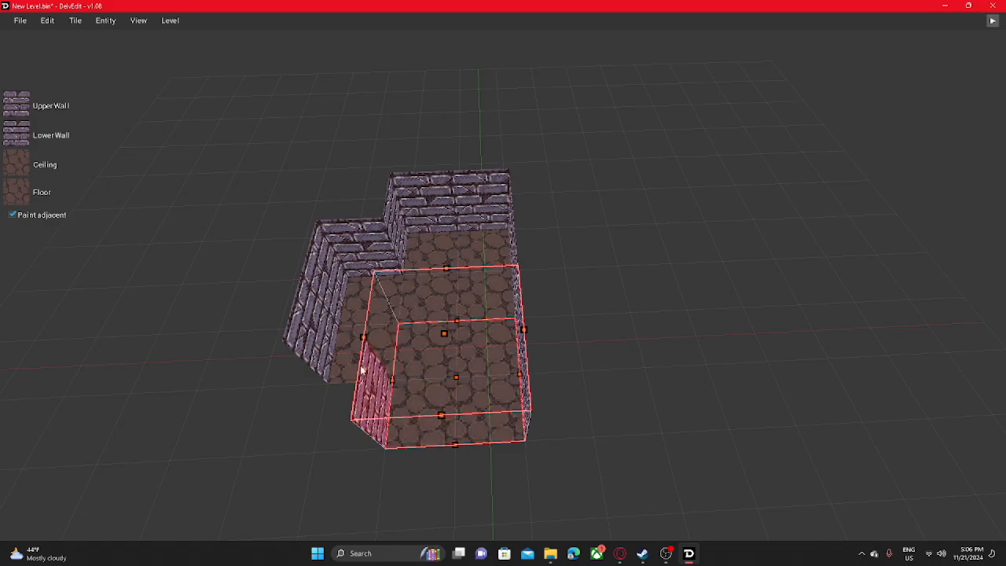
middle_drag(359, 368, 311, 366)
key(w)
middle_drag(458, 370, 425, 408)
key(s)
key(w)
key(s)
middle_drag(638, 291, 635, 202)
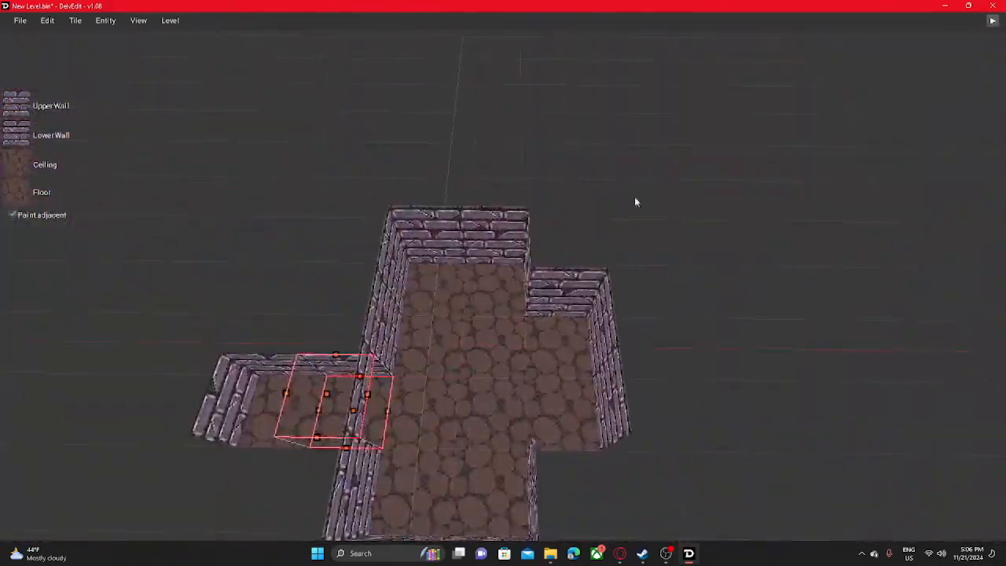
- Choose the grey stone block wall texture from the t1 set and paint the room's walls with it
click(27, 135)
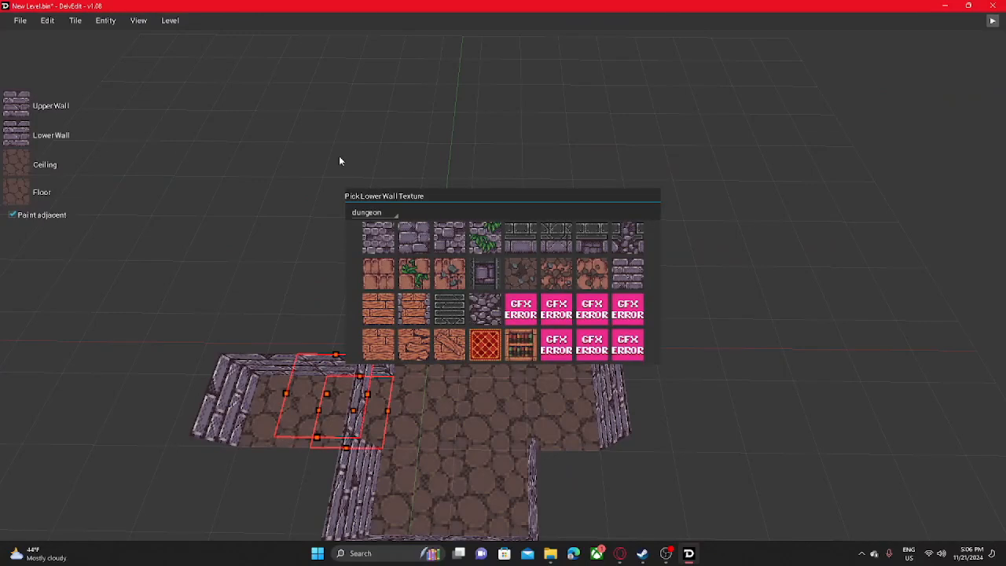
click(361, 215)
click(366, 229)
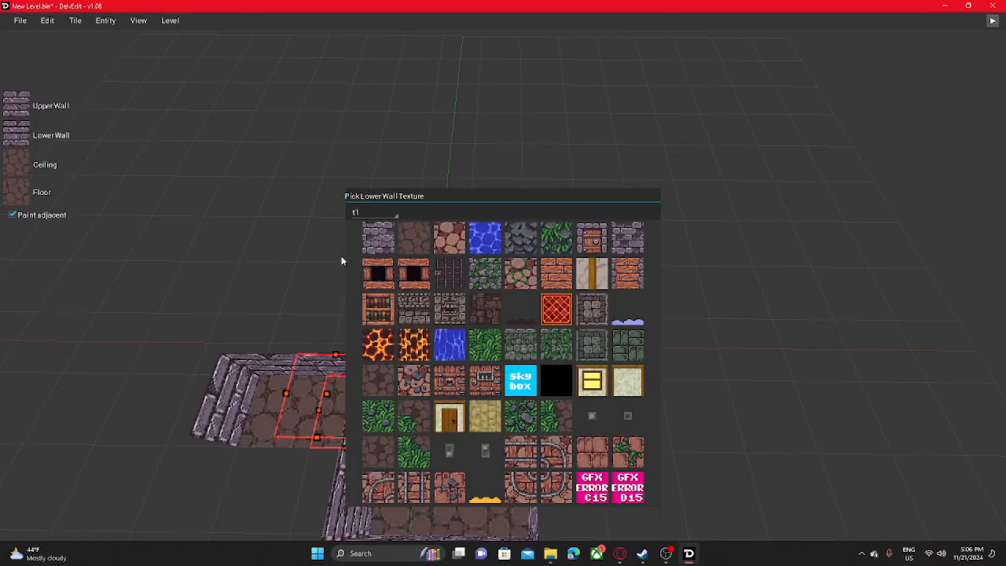
click(377, 256)
drag(559, 351, 409, 404)
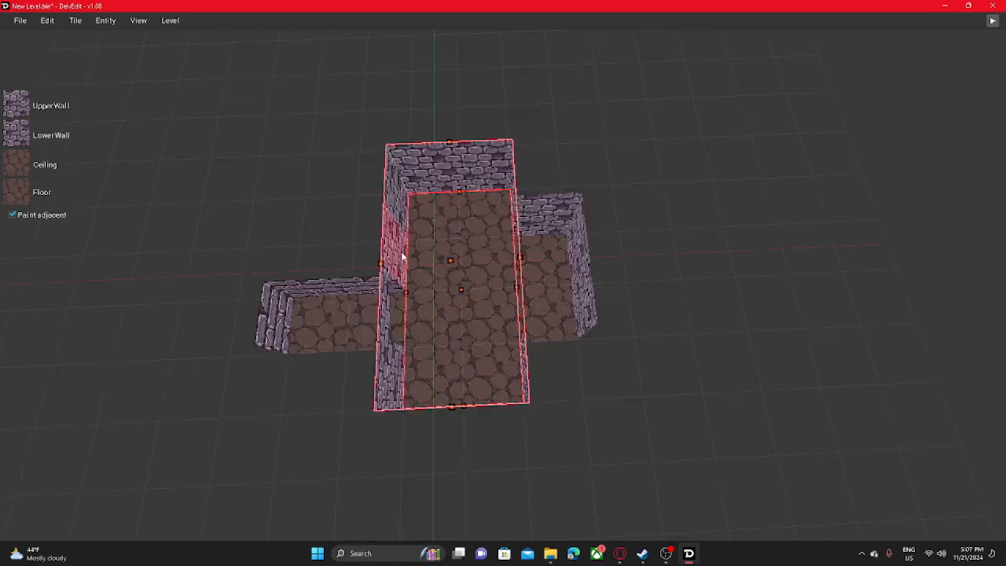
middle_drag(417, 257, 438, 287)
key(w)
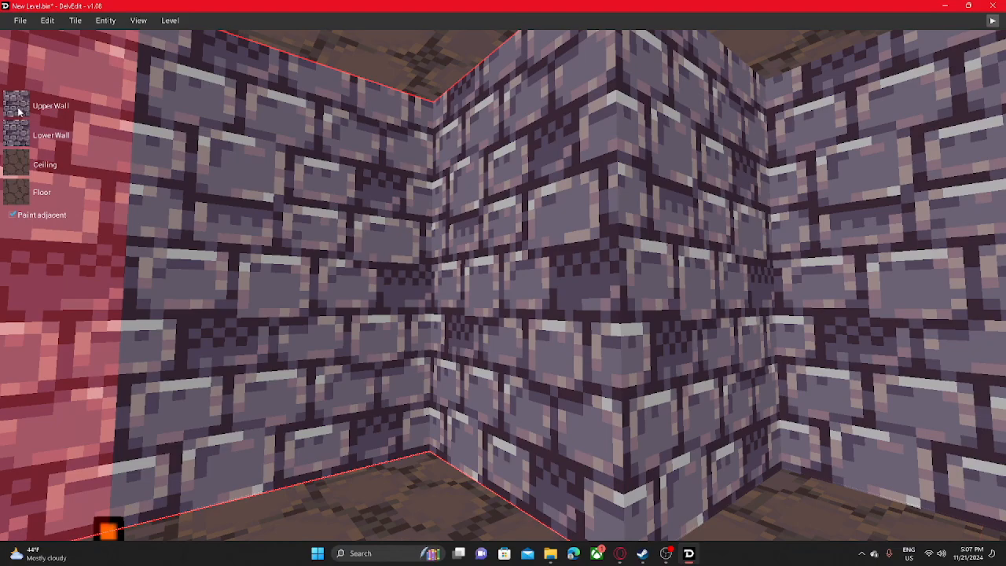
- Repaint the walls of the low side corridor with the same grey stone blocks and check them from inside
middle_drag(472, 211, 346, 247)
drag(485, 240, 413, 261)
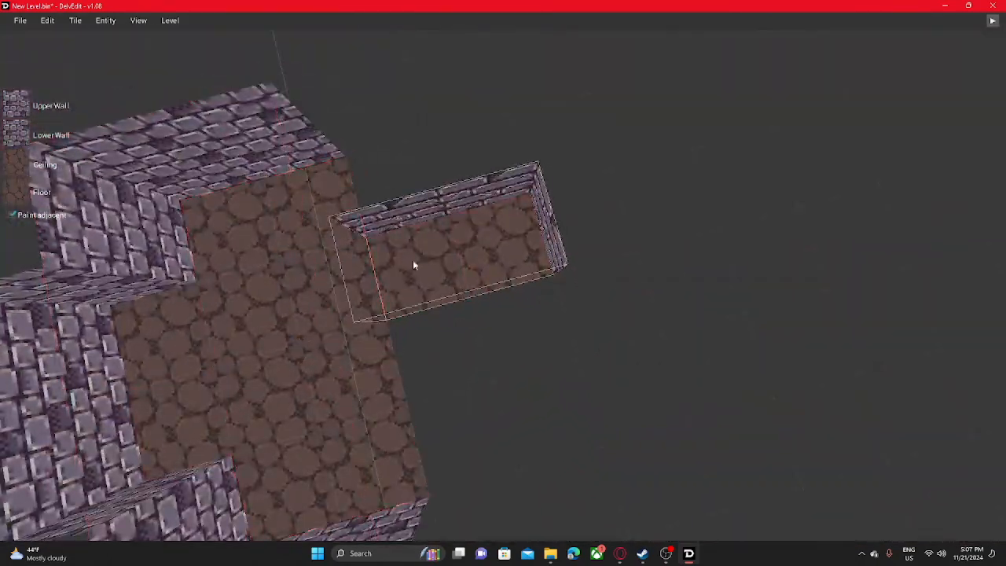
middle_drag(414, 264, 452, 244)
key(s)
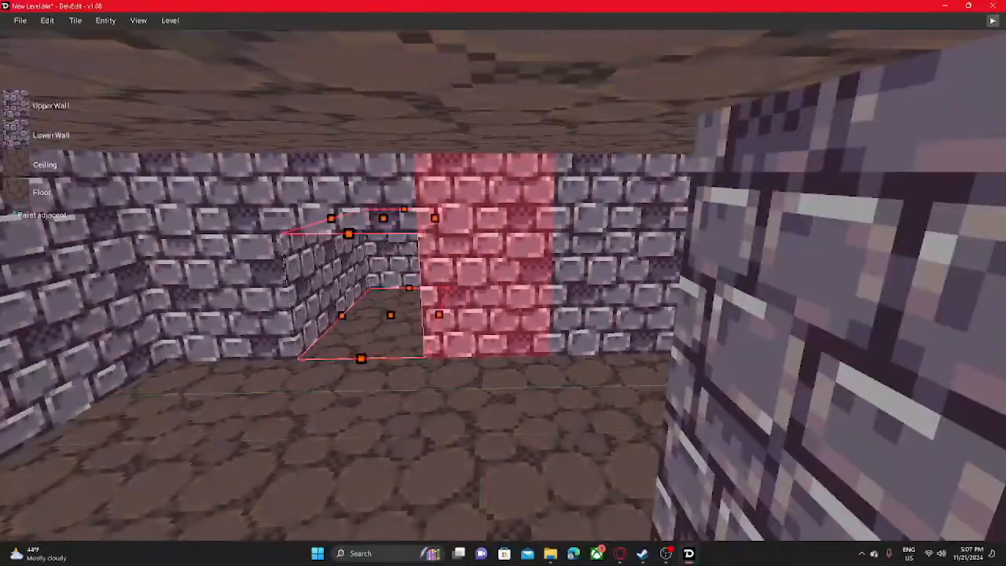
middle_drag(449, 290, 395, 258)
key(w)
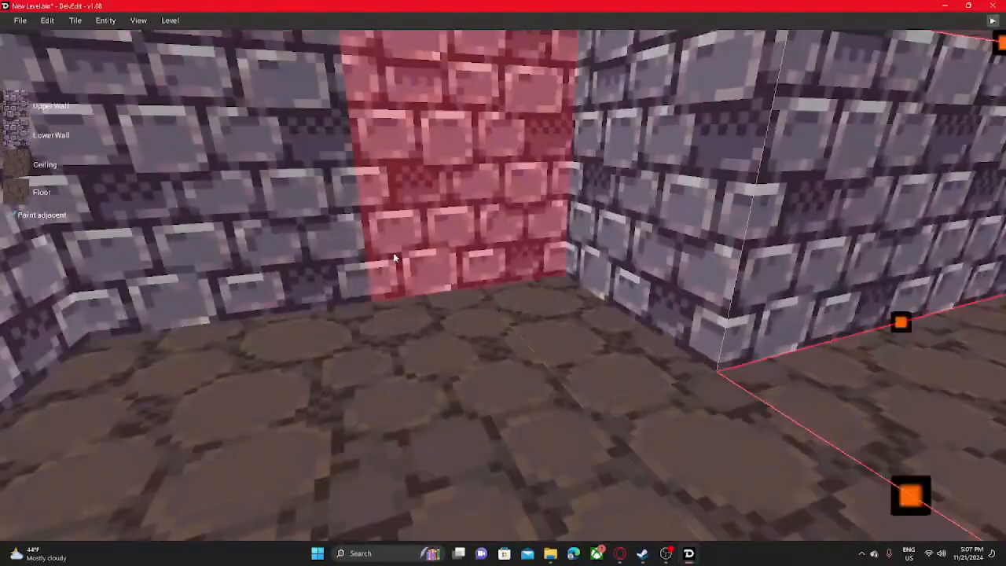
- Play-test the level, walk through the room and side corridor, and return to the editor
click(992, 24)
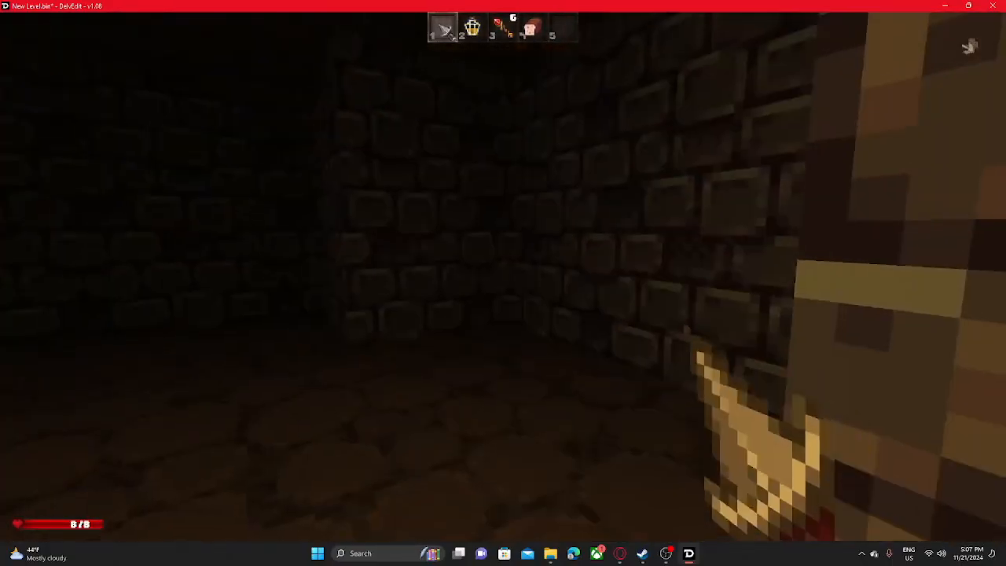
key(w)
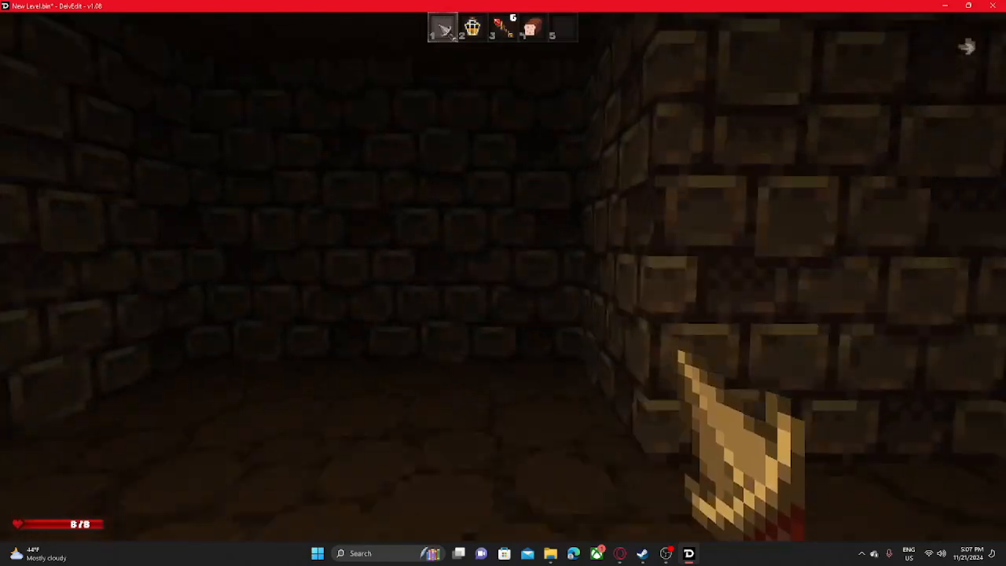
key(w)
click(503, 277)
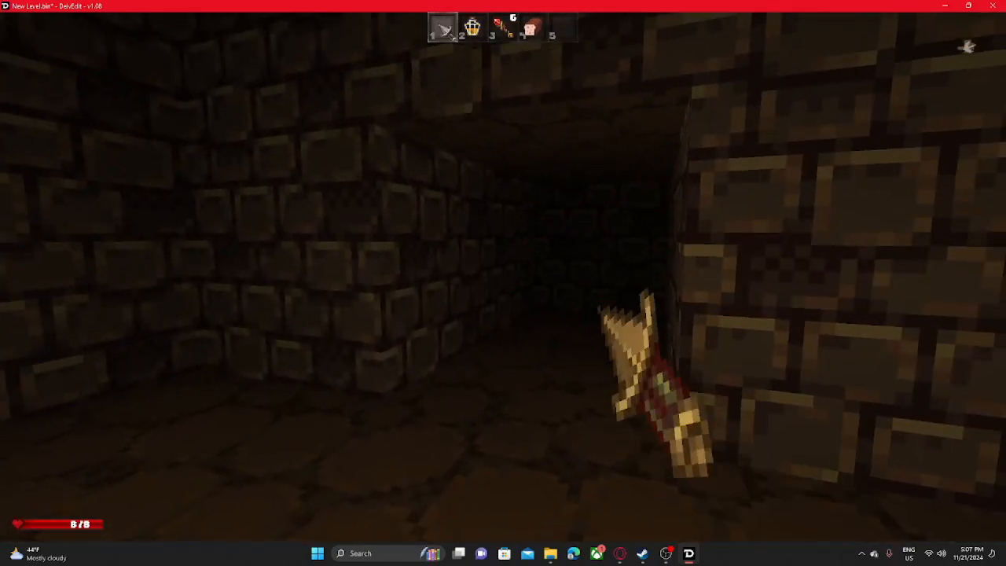
key(w)
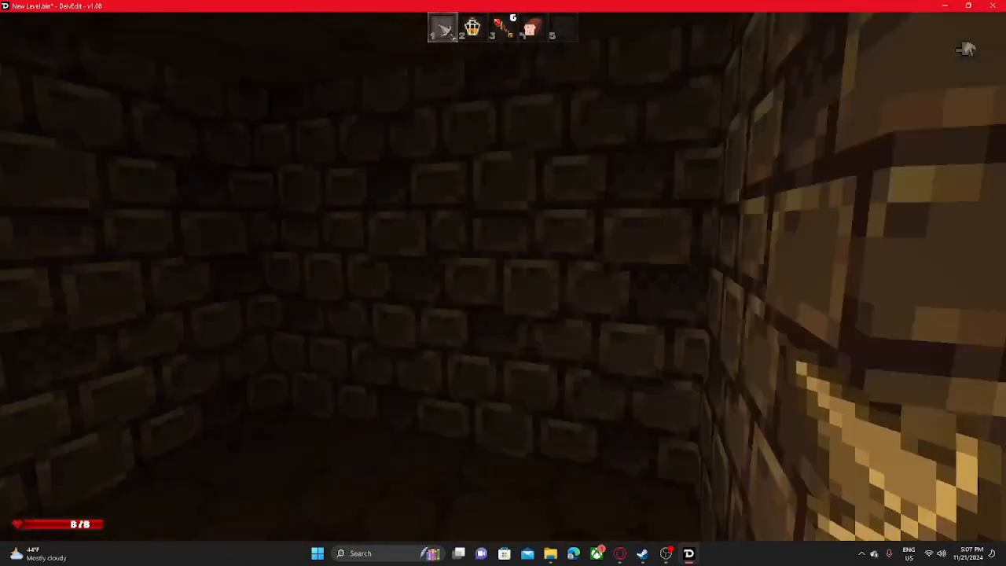
key(w)
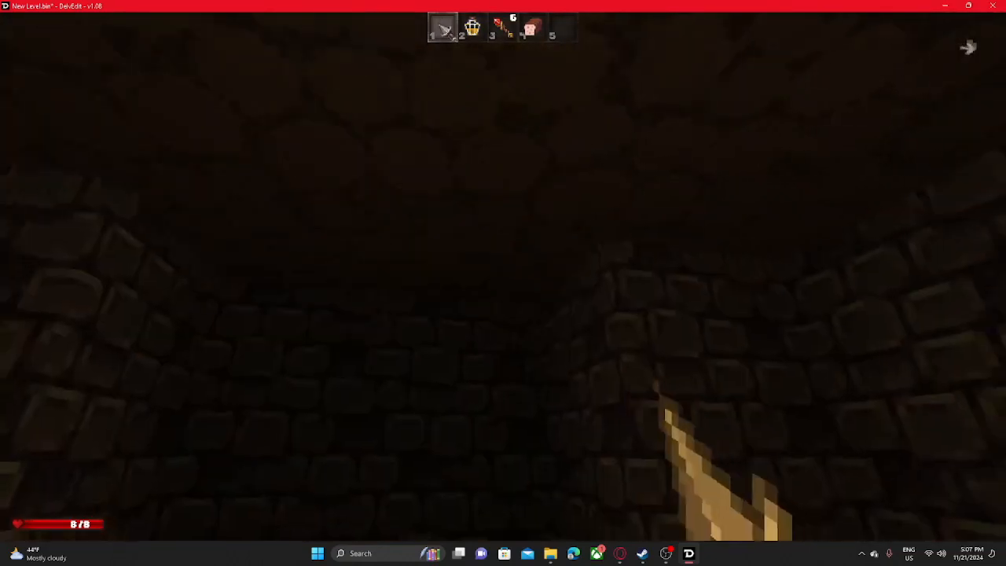
key(w)
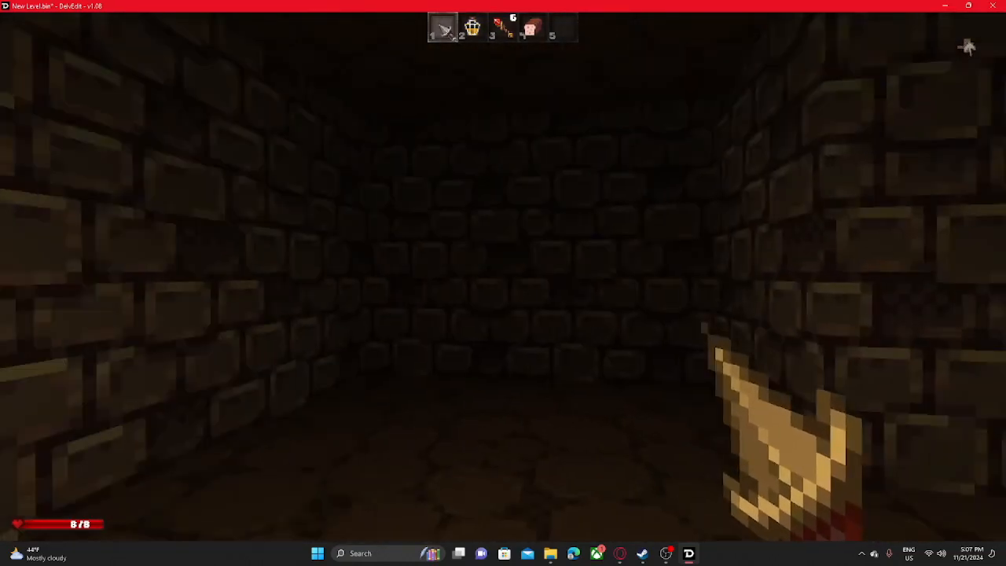
key(w)
key(Escape)
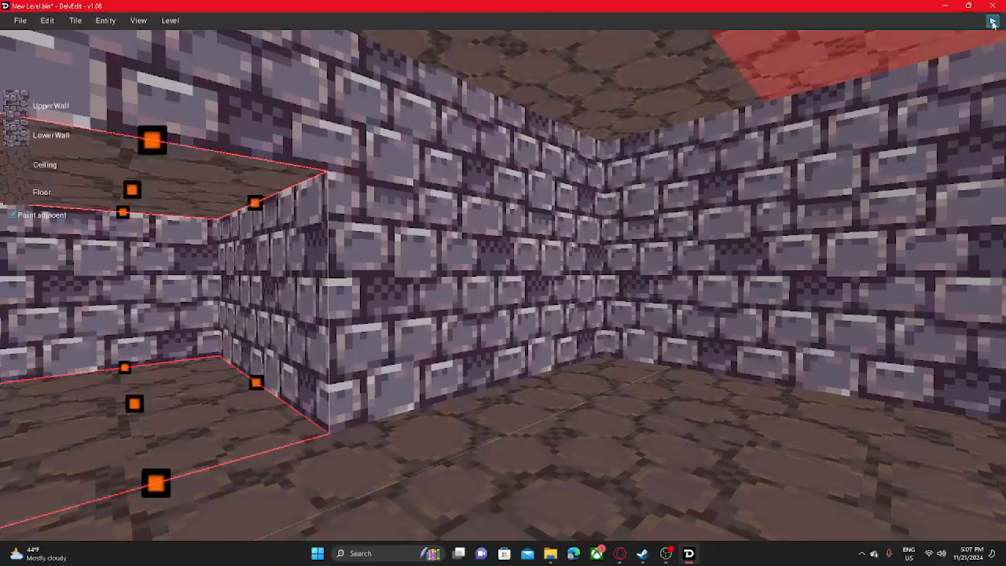
- Select a tile in the room's recess and place a Light entity from the Basic category at its back wall
right_drag(409, 244, 463, 314)
key(w)
key(s)
key(w)
click(368, 301)
right_click(418, 299)
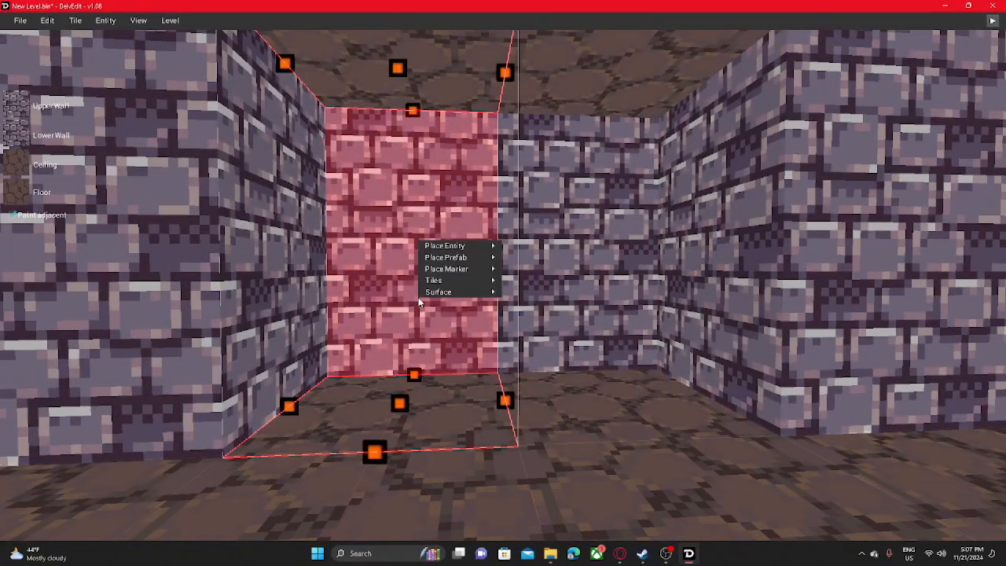
mouse_move(438, 292)
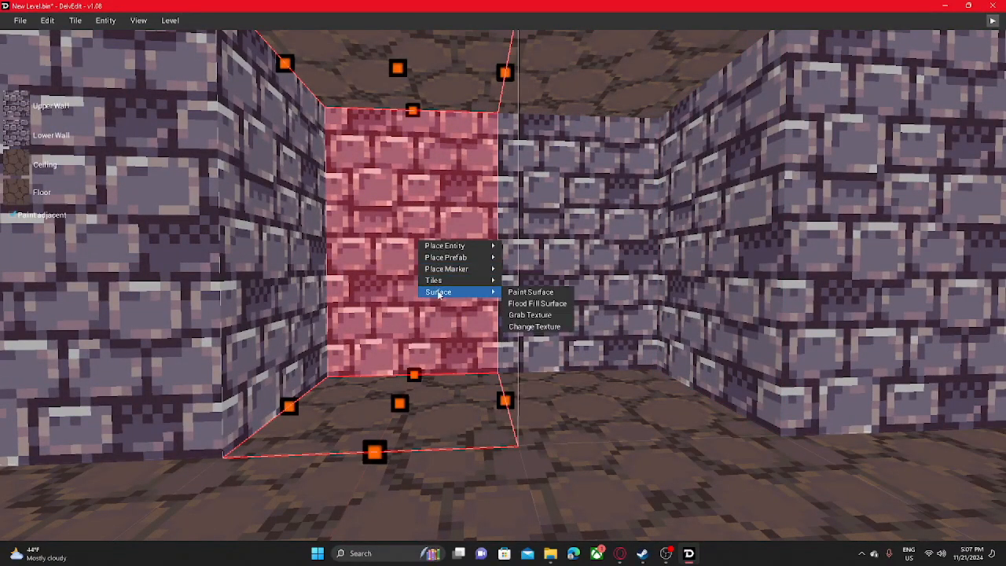
mouse_move(460, 247)
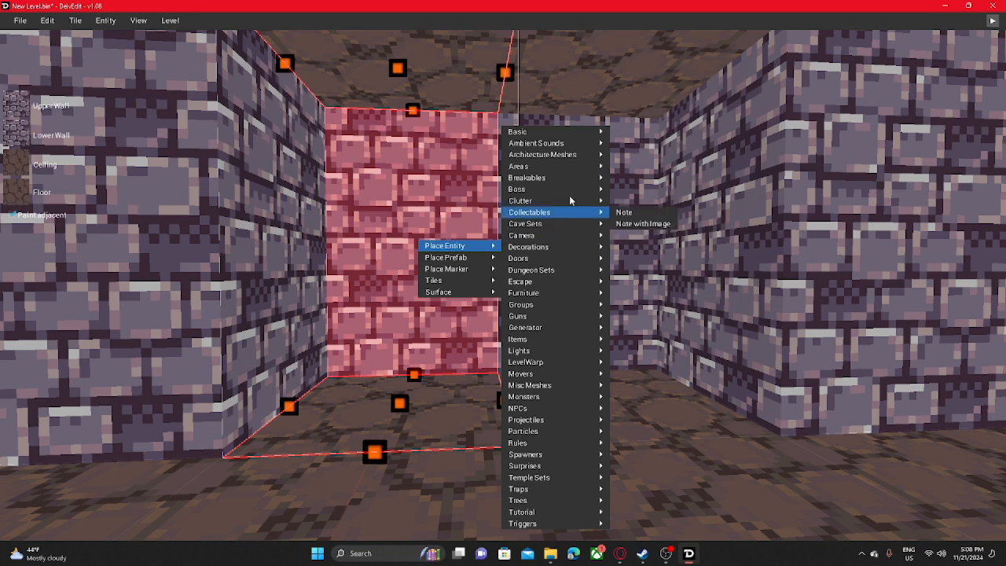
mouse_move(543, 129)
mouse_move(472, 264)
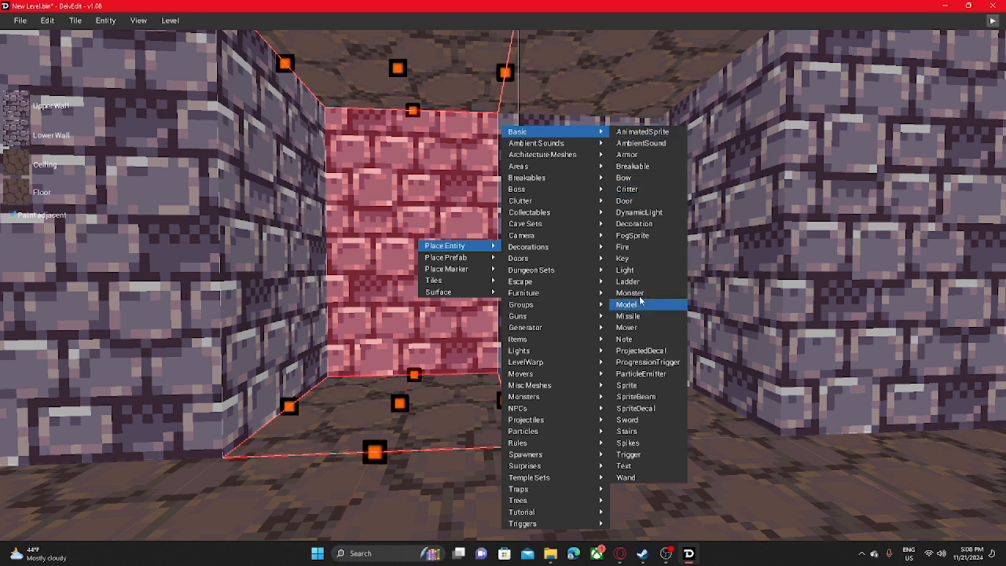
click(624, 269)
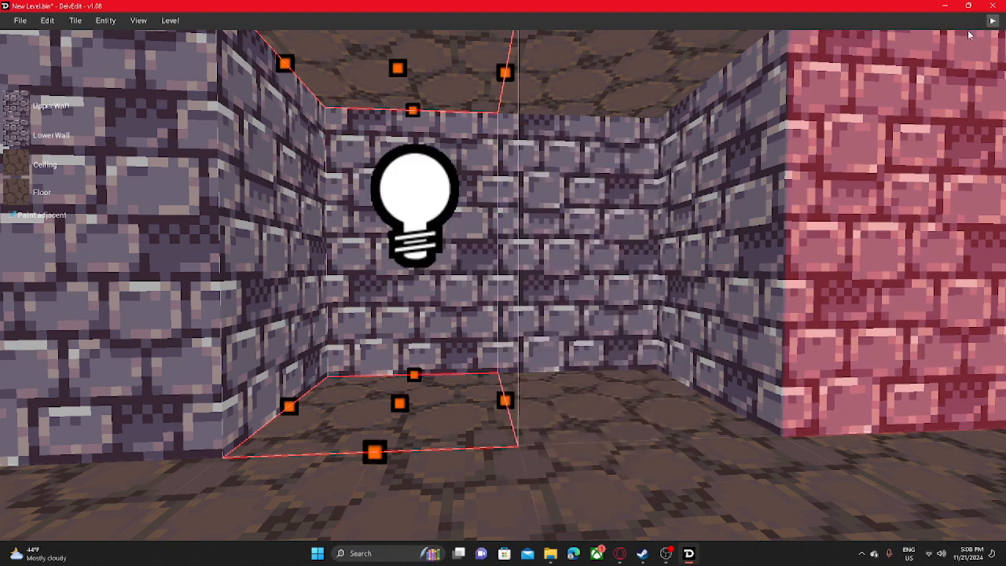
- Play-test the level to check the lit recess from inside the room, and return to the editor
click(992, 22)
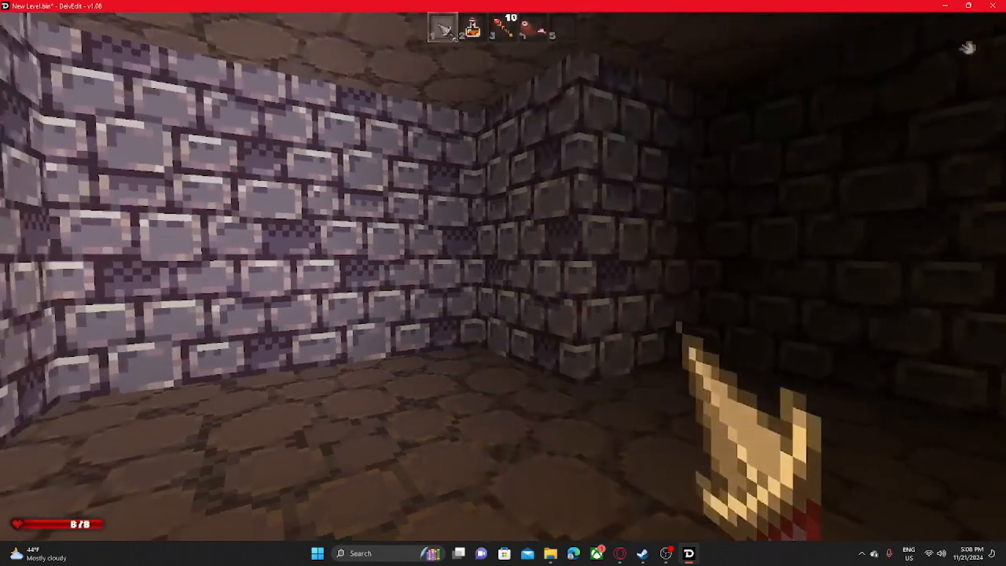
key(s)
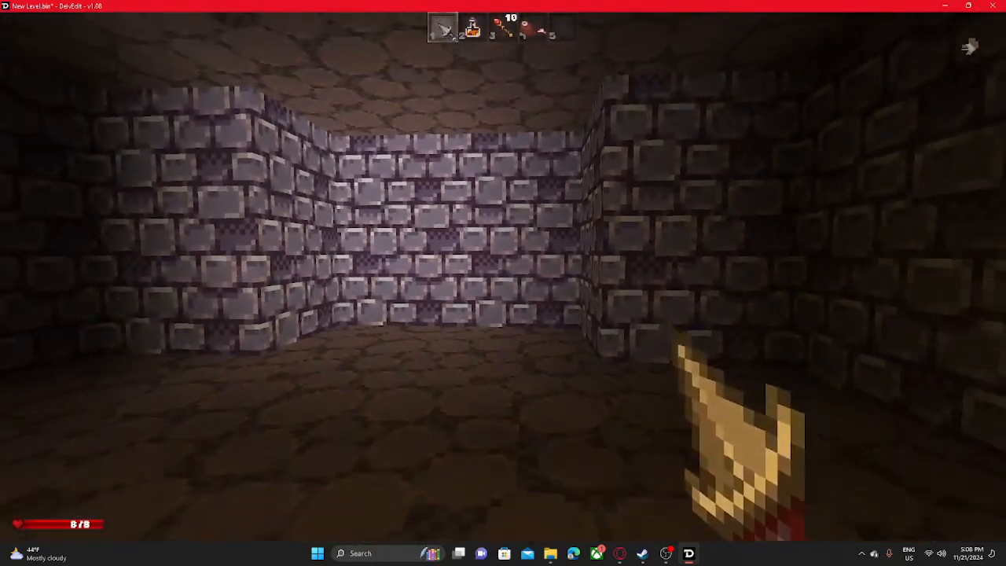
key(w)
key(Escape)
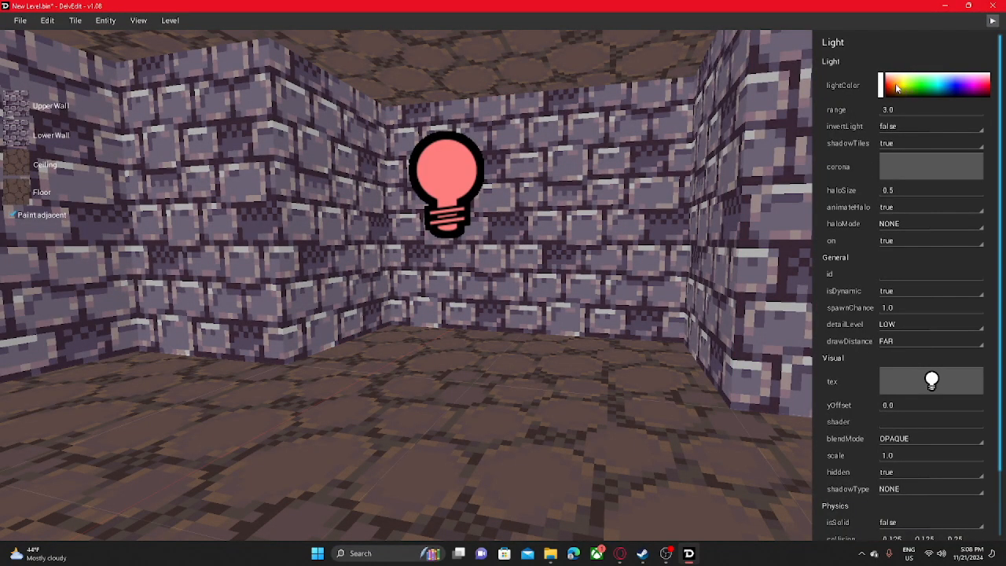
- Set the light's lightColor to red and play-test the level to view the recess under it
scroll(889, 91, down, 2)
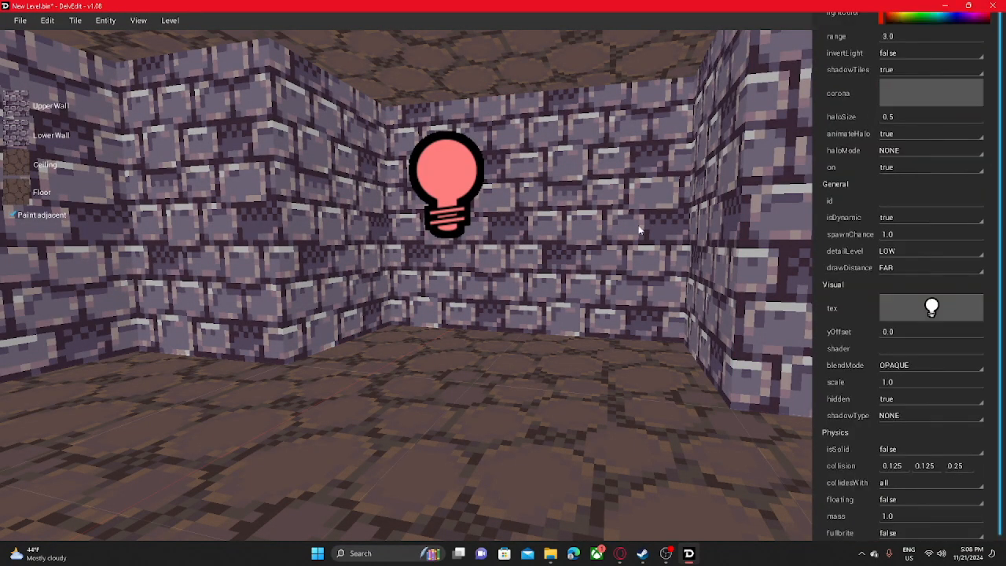
click(752, 162)
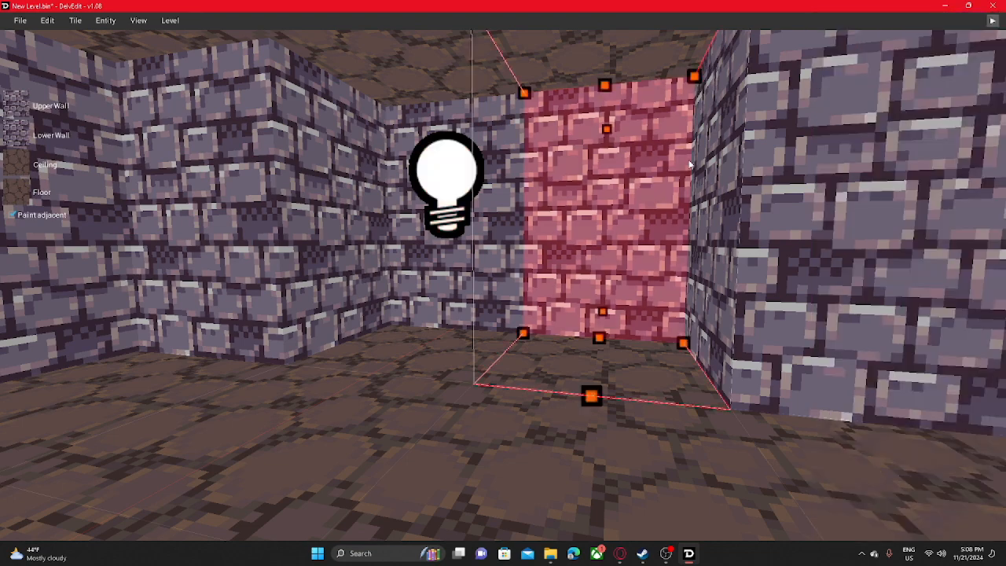
click(994, 21)
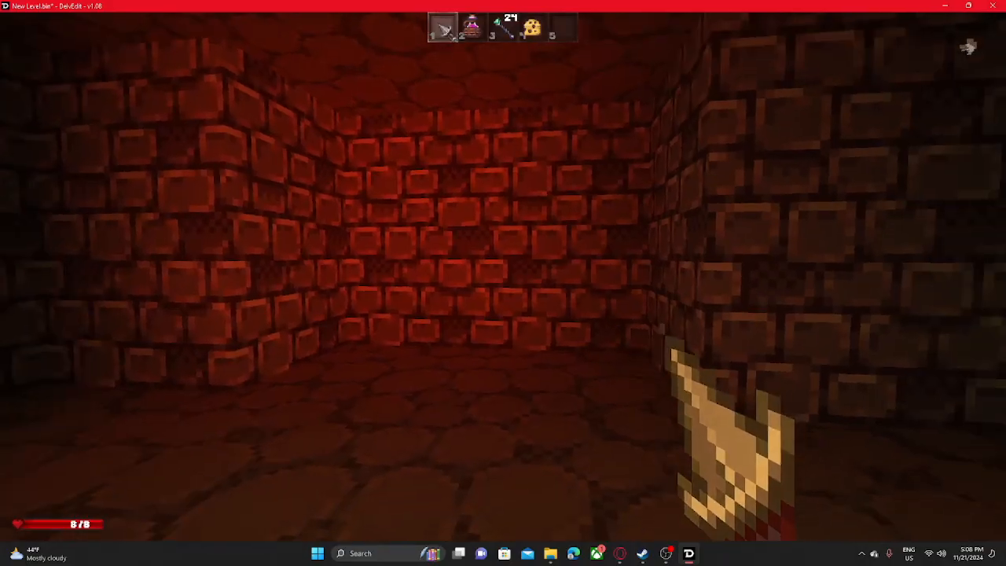
key(w)
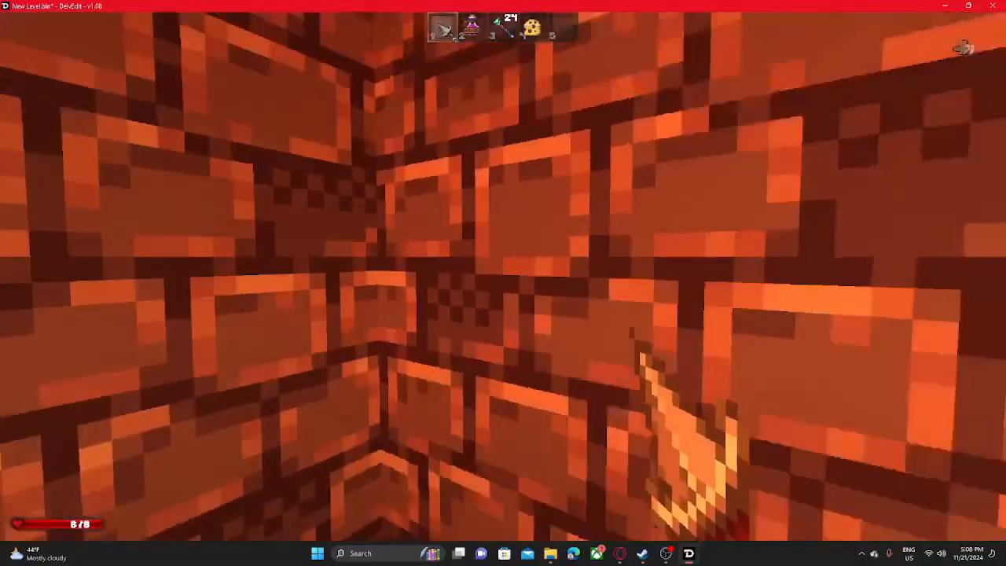
key(s)
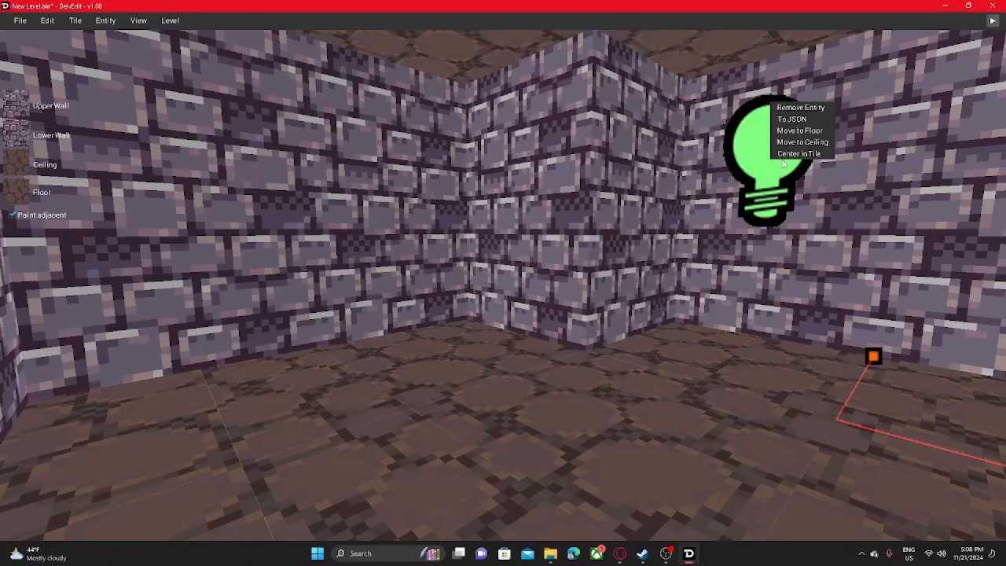
- Remove the Light entity from the recess and place a Torch from the Lights category on its back wall
click(798, 109)
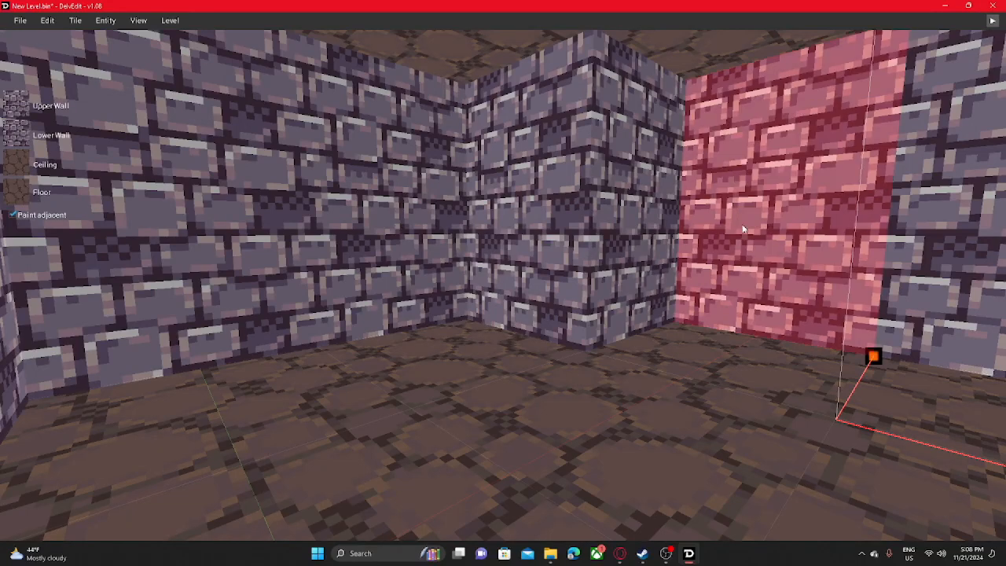
click(745, 228)
right_click(749, 211)
mouse_move(780, 219)
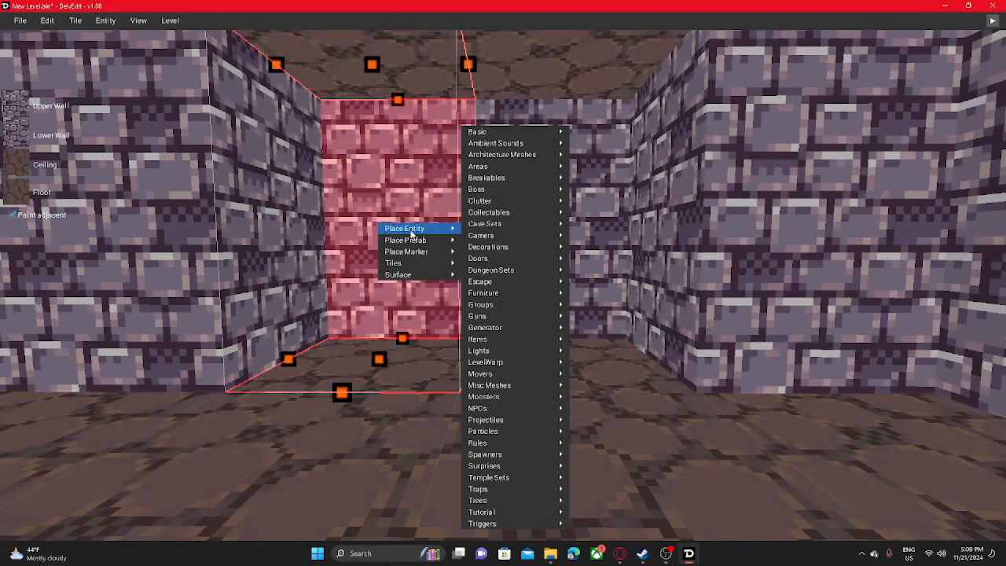
mouse_move(517, 355)
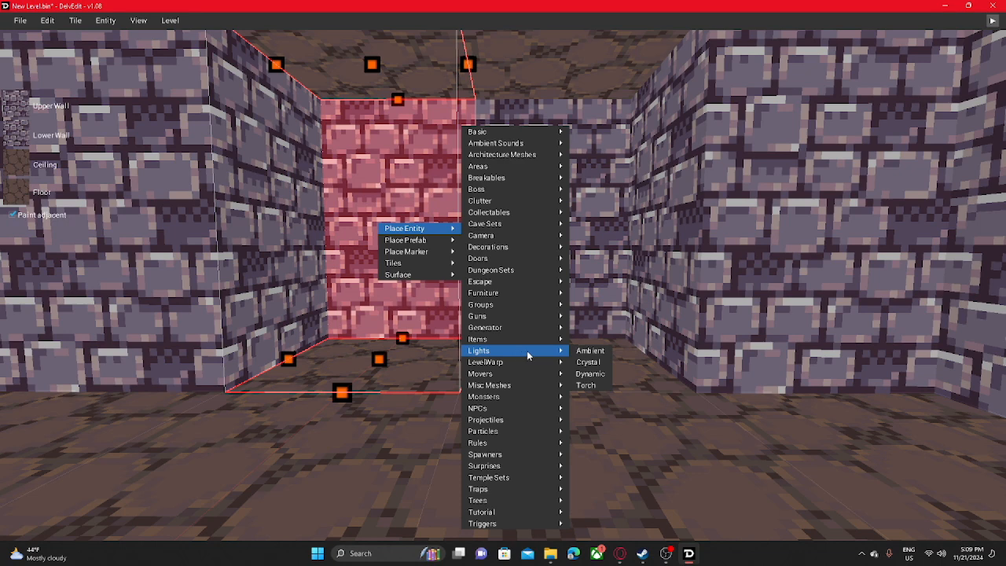
click(586, 385)
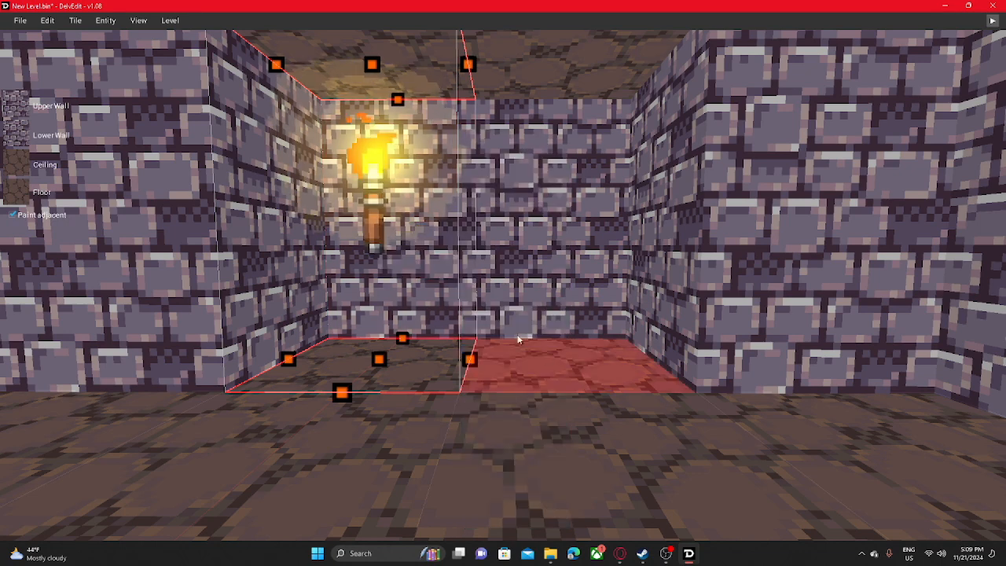
right_click(387, 213)
mouse_move(410, 215)
mouse_move(518, 350)
click(591, 385)
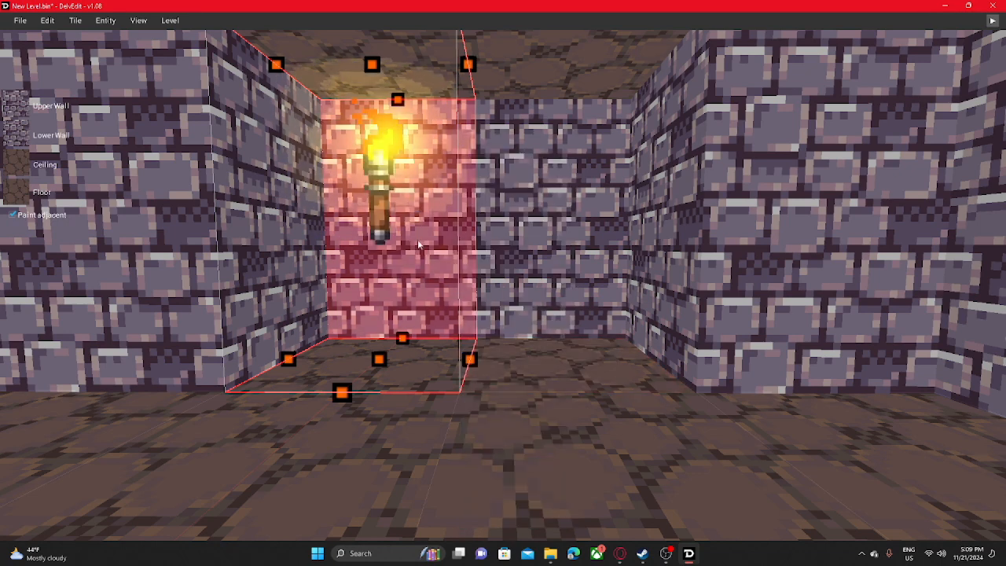
- Play-test the level, inspect the torch up close, and walk through the room and the low side corridor
click(992, 24)
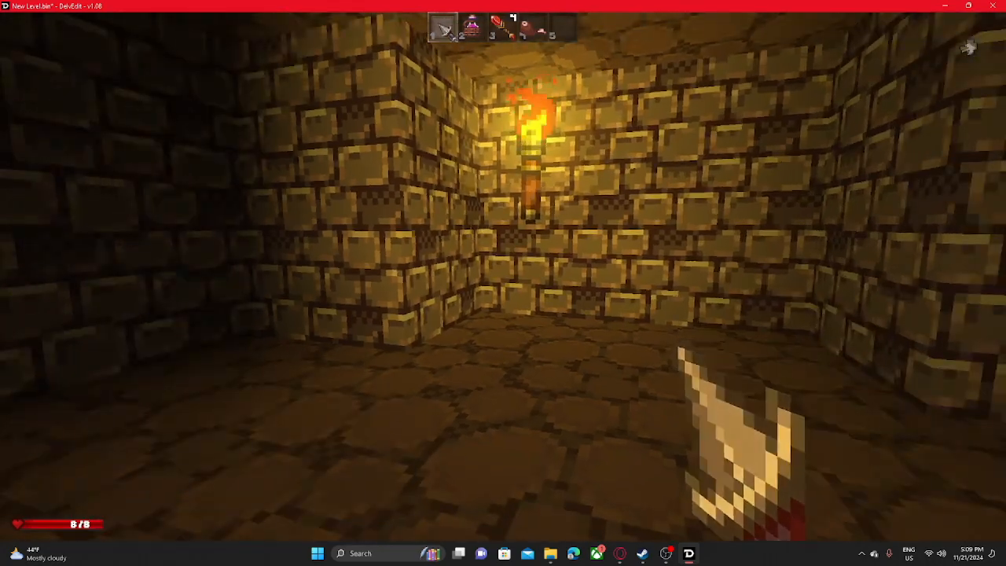
key(w)
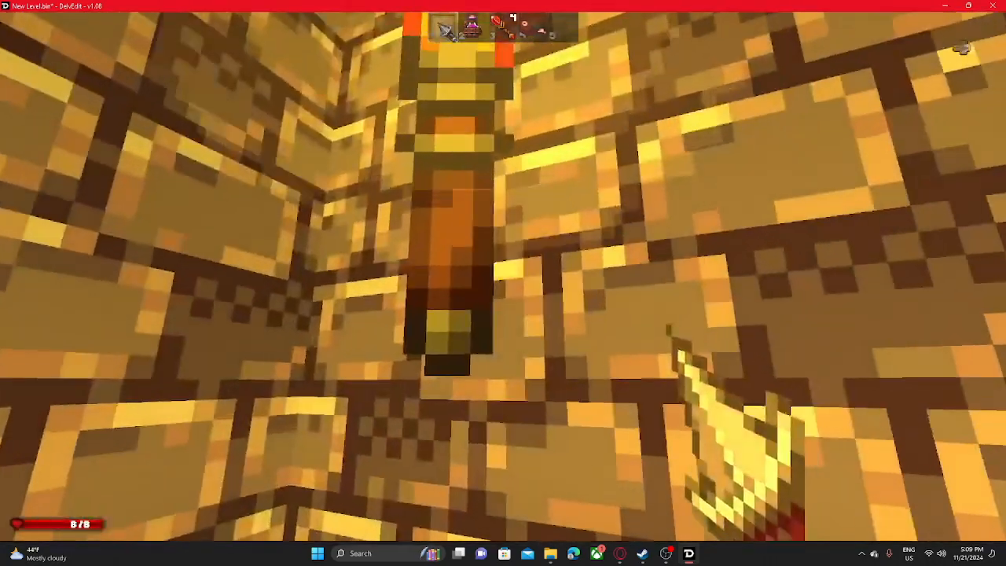
key(s)
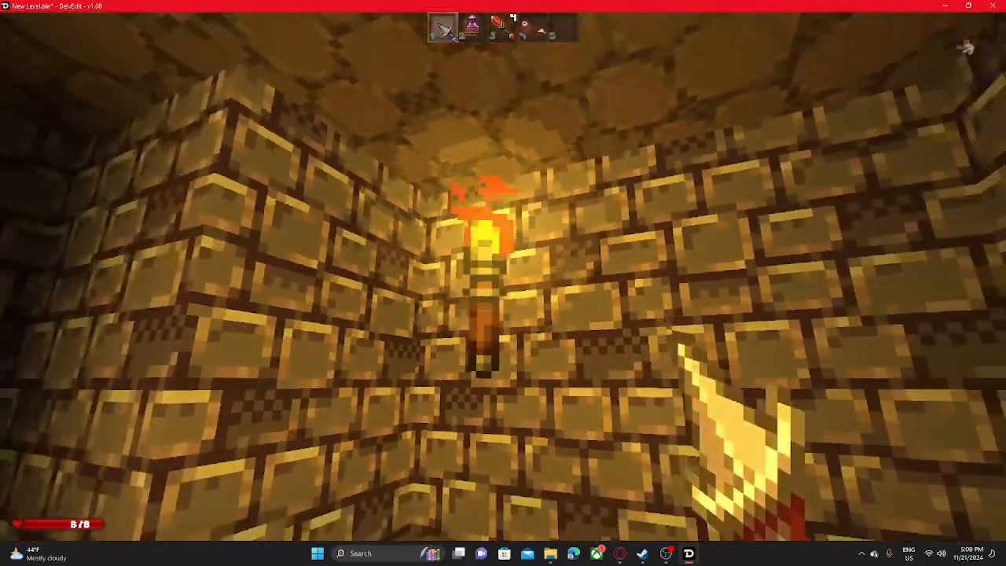
key(w)
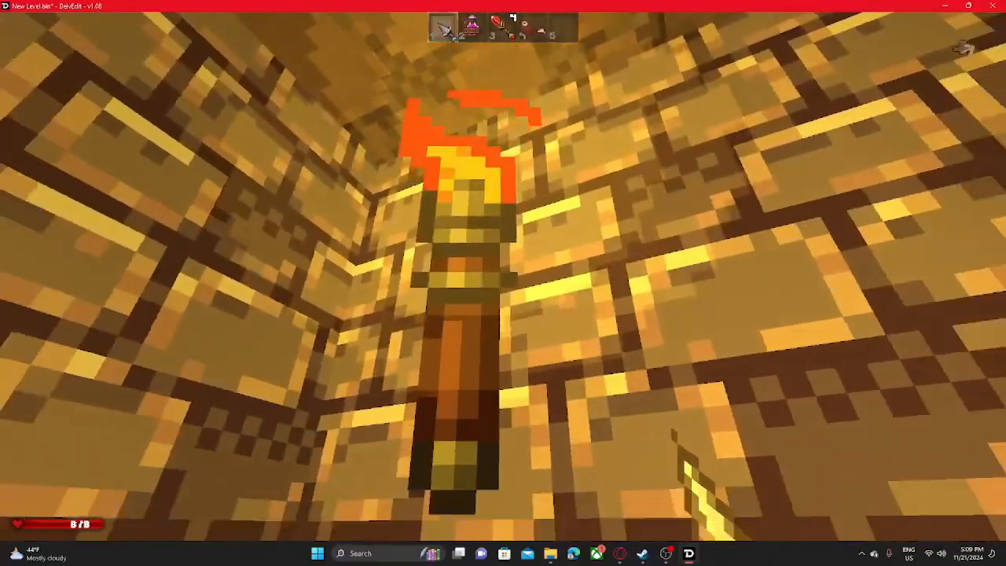
key(s)
key(w)
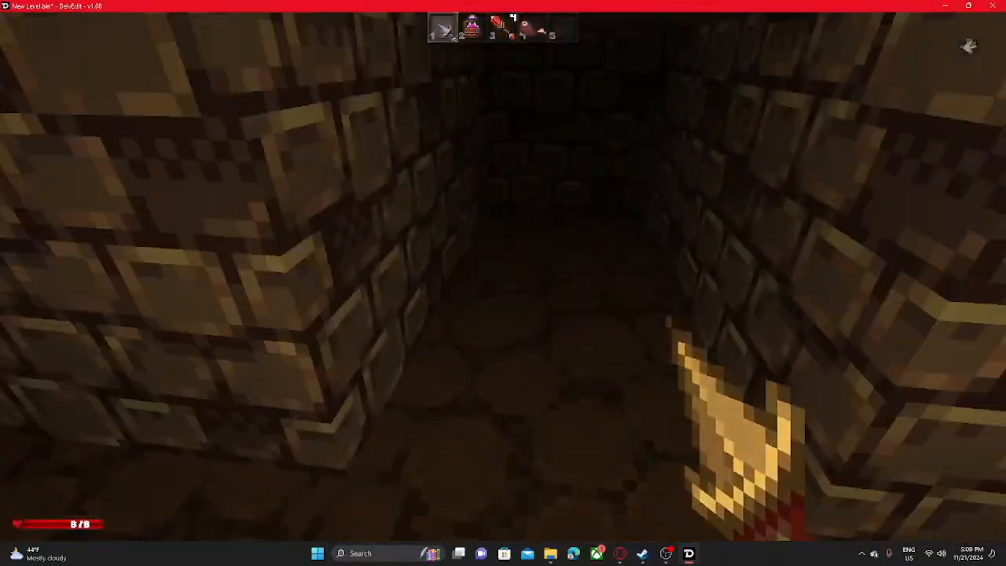
key(w)
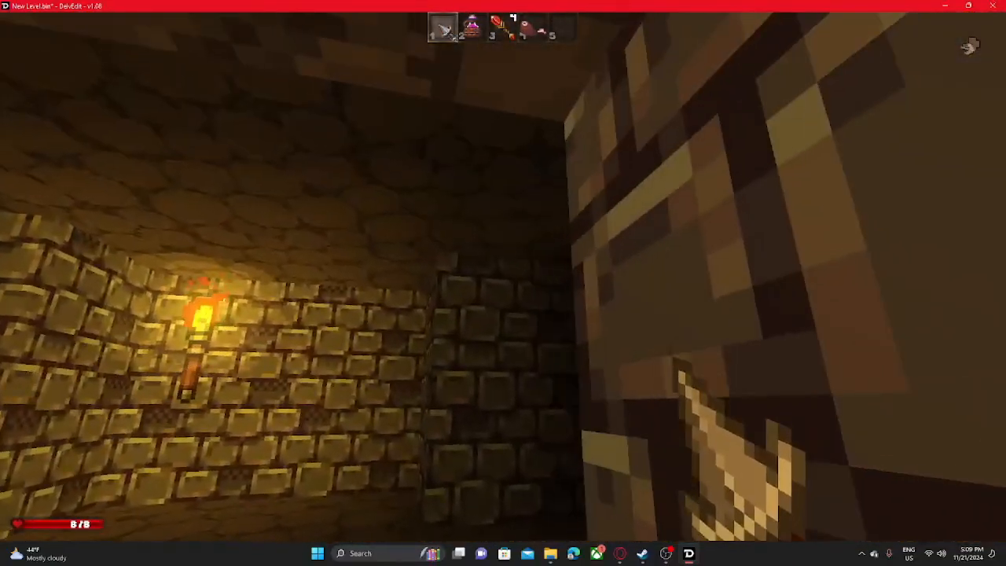
key(s)
key(w)
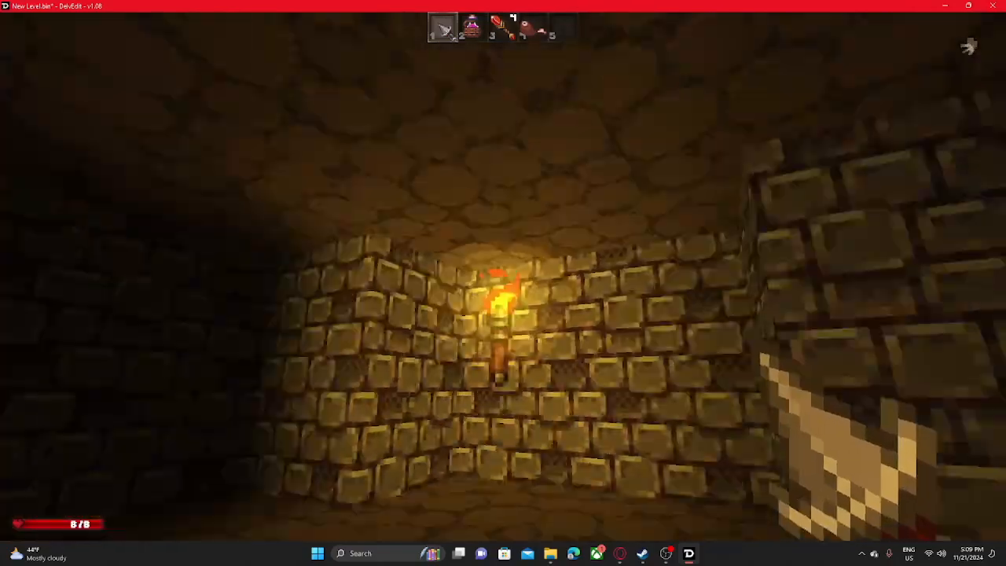
key(w)
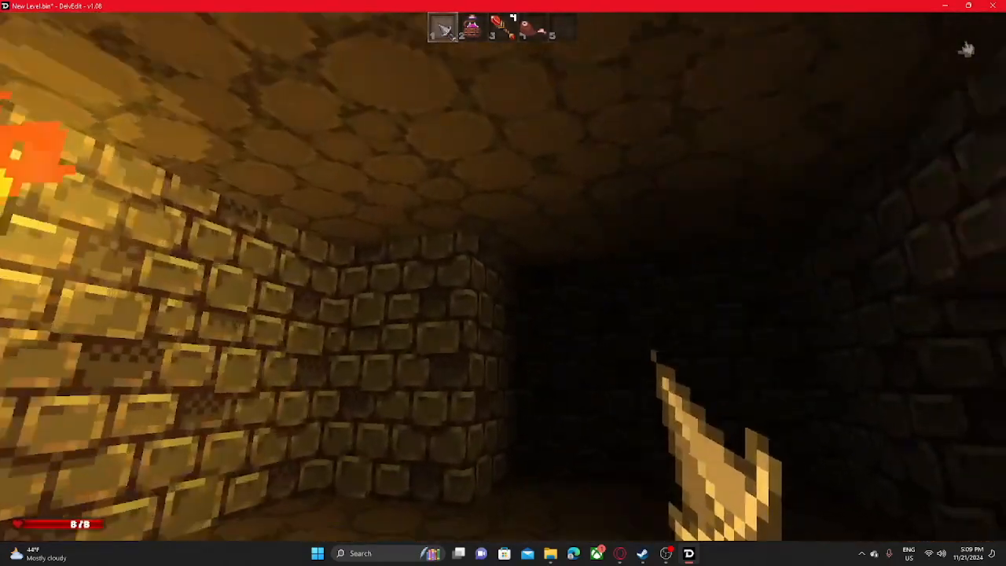
key(w)
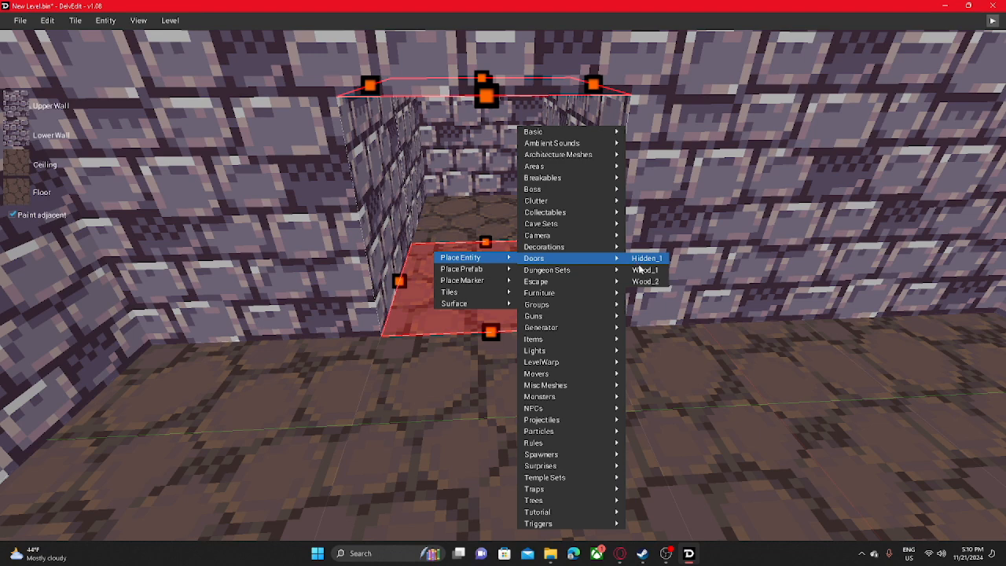
- Place a Wood_1 door from the Doors category at the side corridor's entrance and align it with the opening
click(643, 271)
click(475, 292)
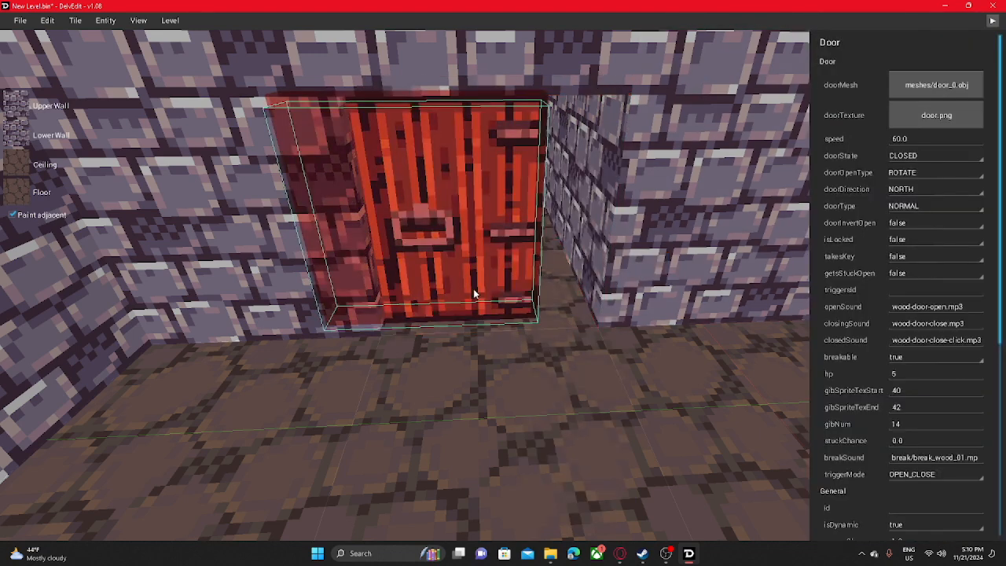
drag(446, 295, 477, 289)
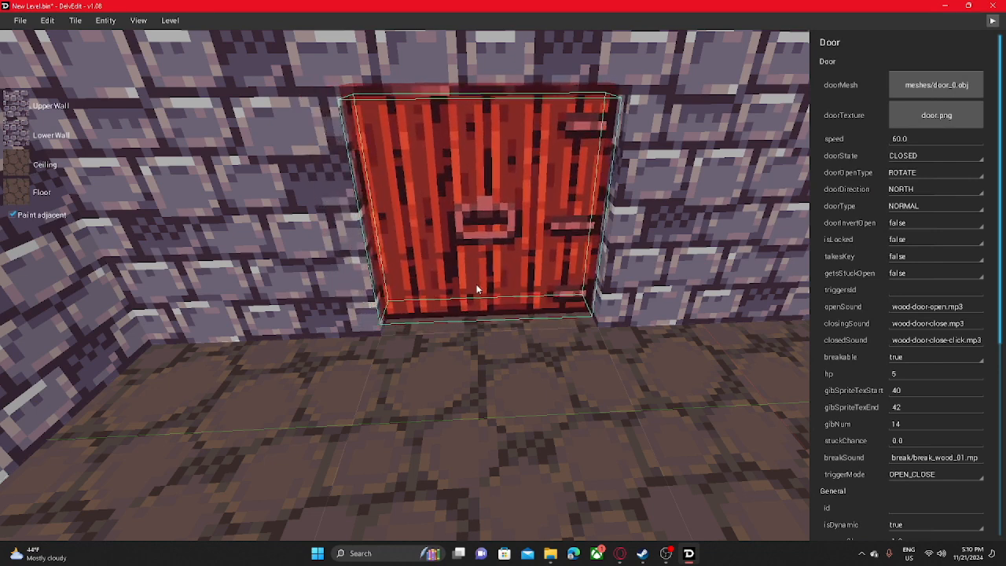
- Examine the wooden door's property list, including the choices for takesKey, getsStuckOpen and isLocked
scroll(911, 262, down, 2)
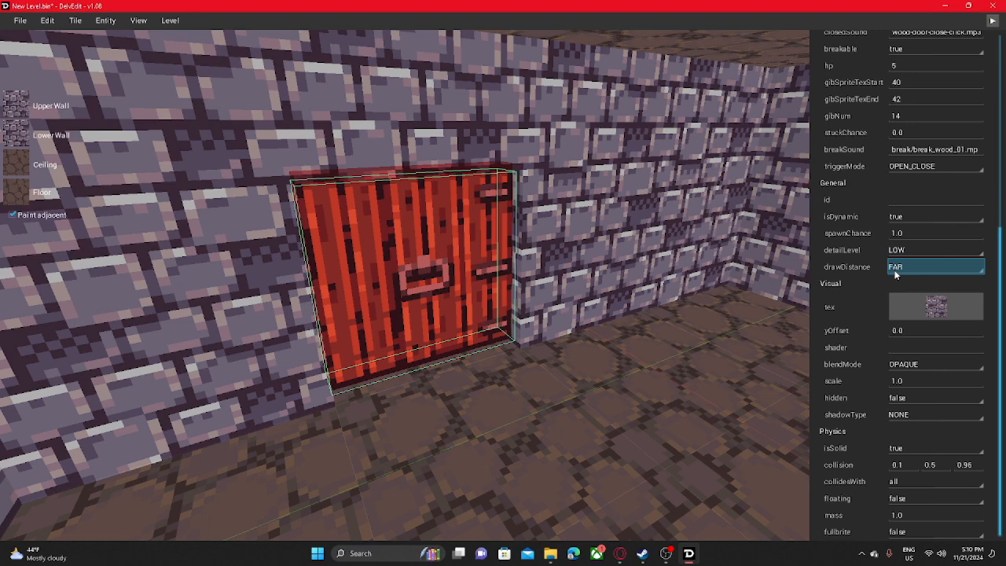
scroll(924, 302, up, 4)
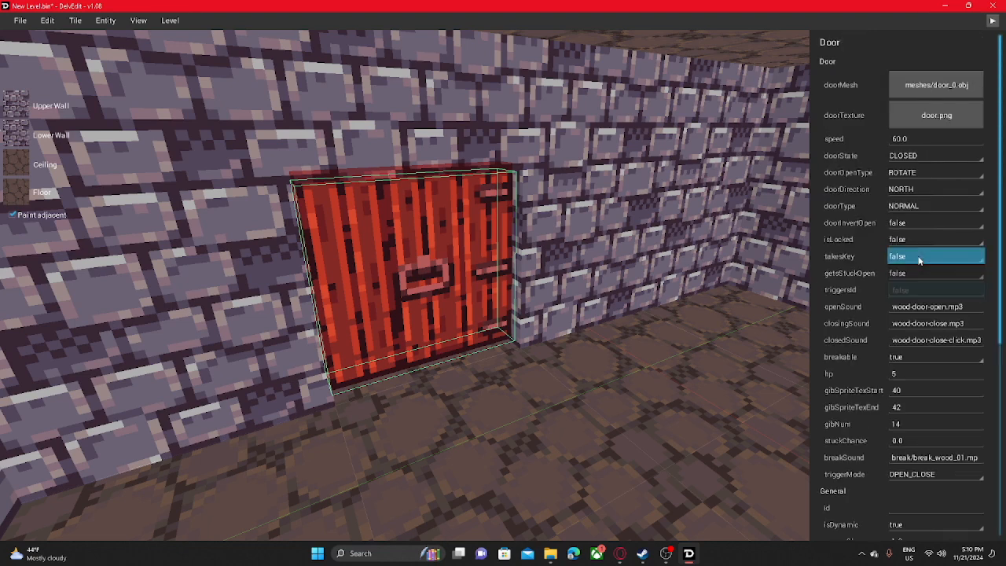
click(920, 261)
click(910, 258)
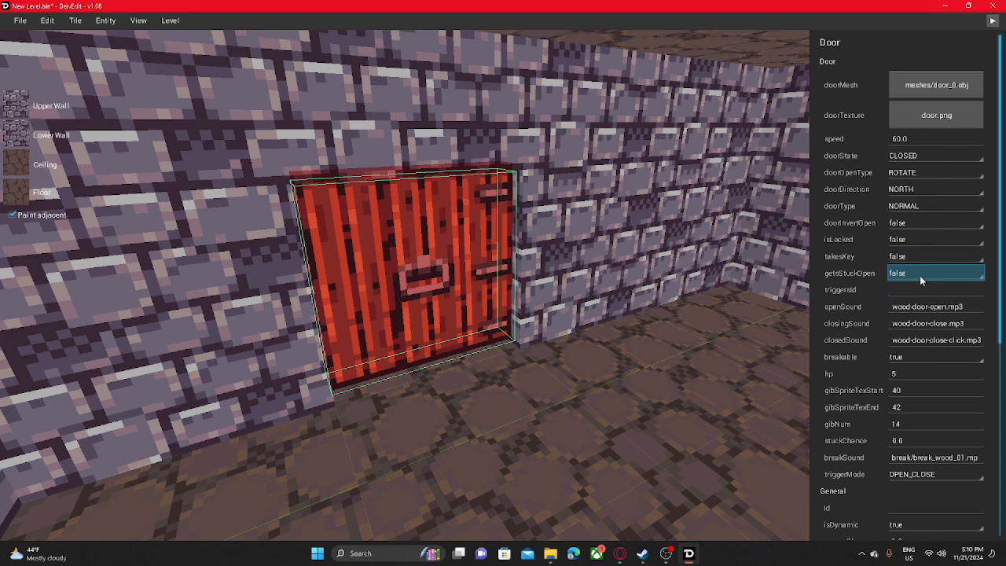
click(921, 275)
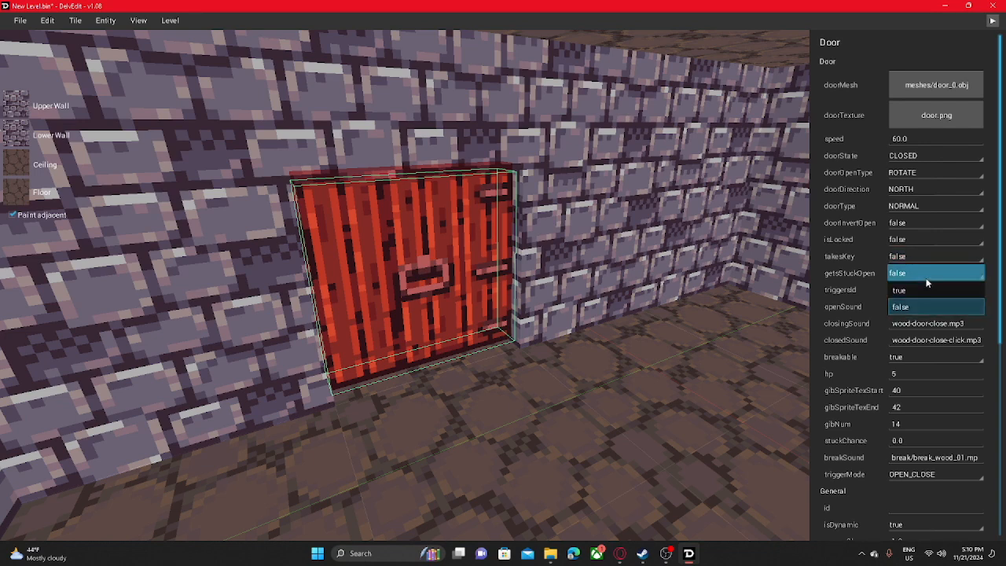
click(925, 280)
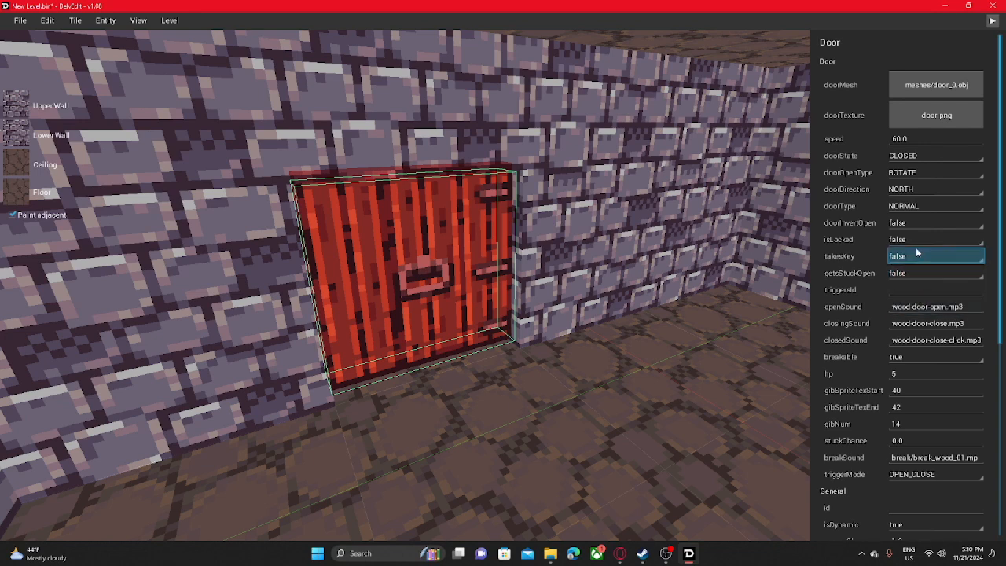
click(915, 242)
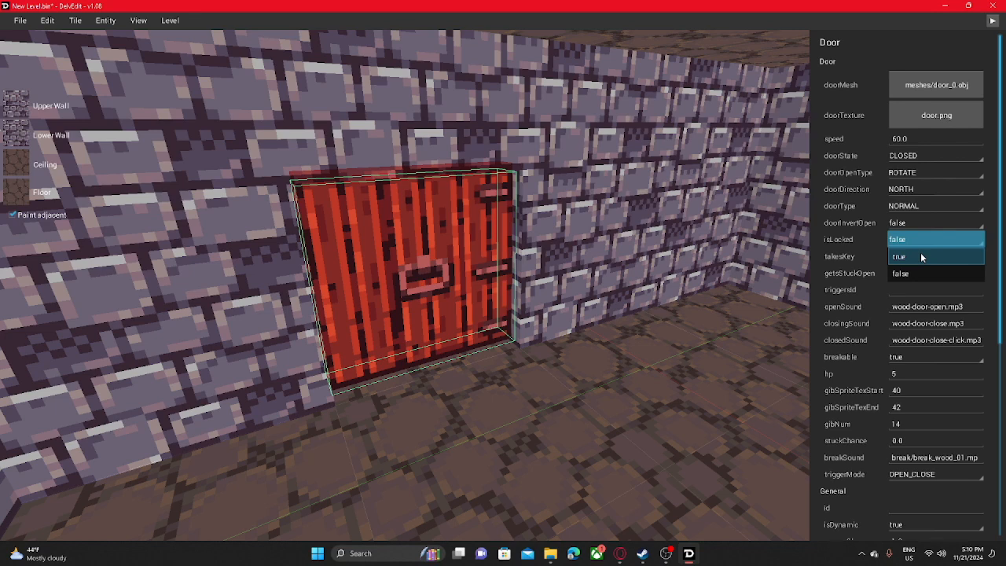
click(914, 243)
- Examine the door's choices for doorInvertOpen, doorType, doorDirection, doorOpenType and doorState, and review the remaining properties
click(899, 224)
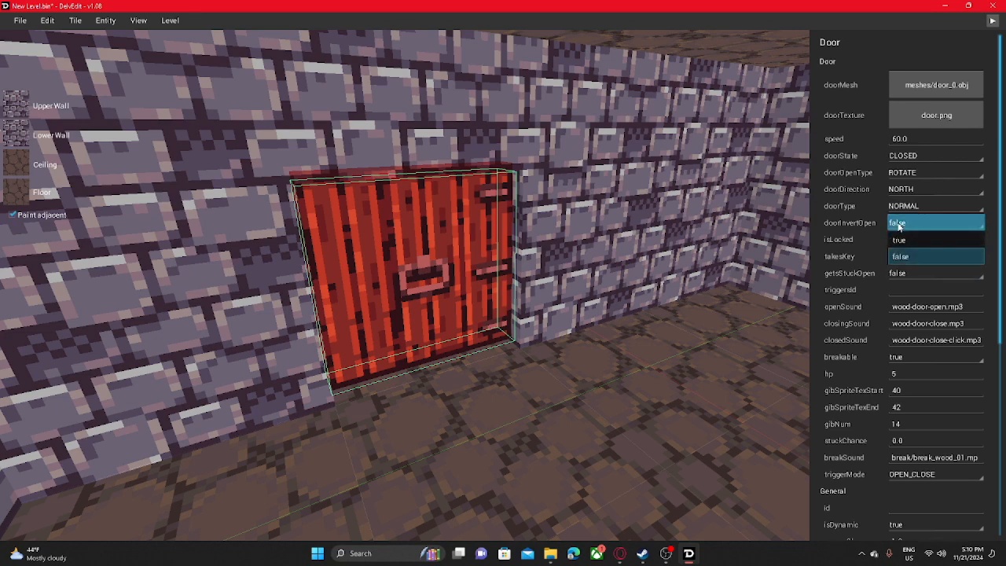
click(899, 225)
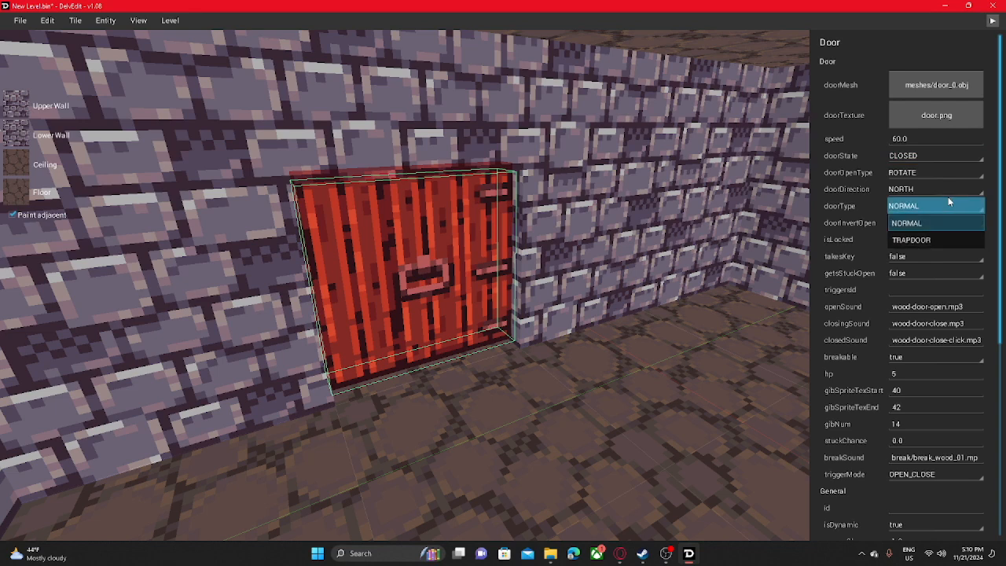
click(941, 235)
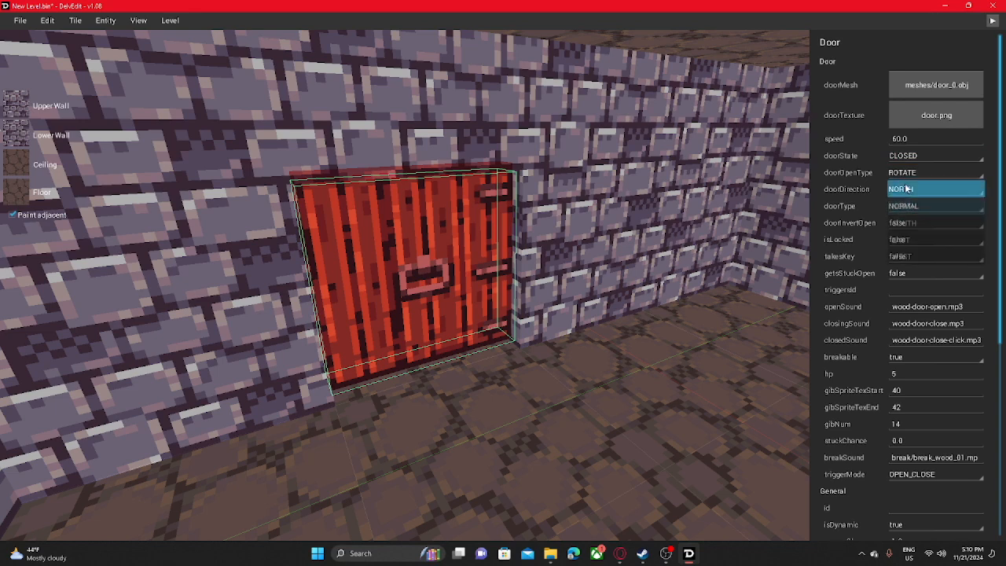
click(908, 190)
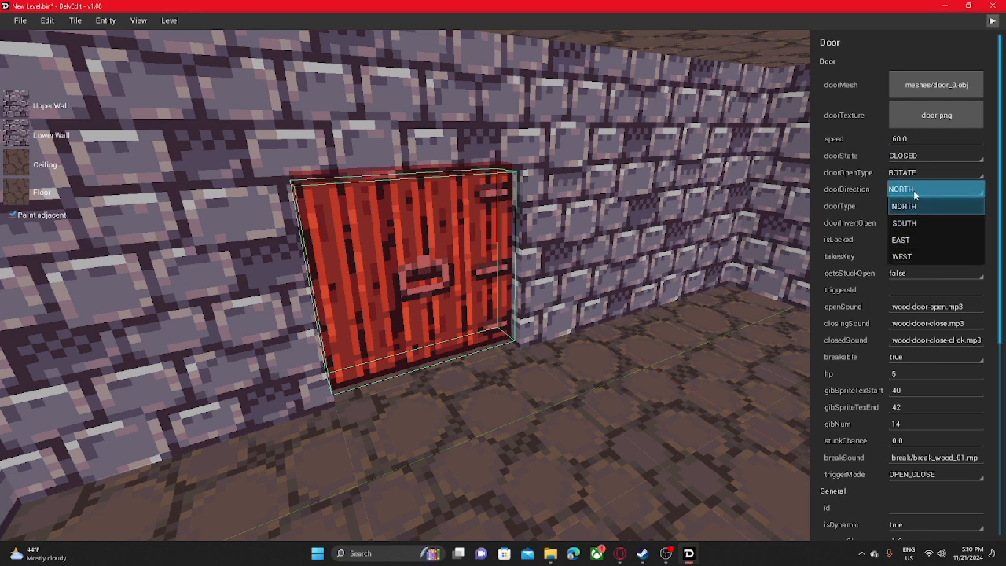
click(908, 174)
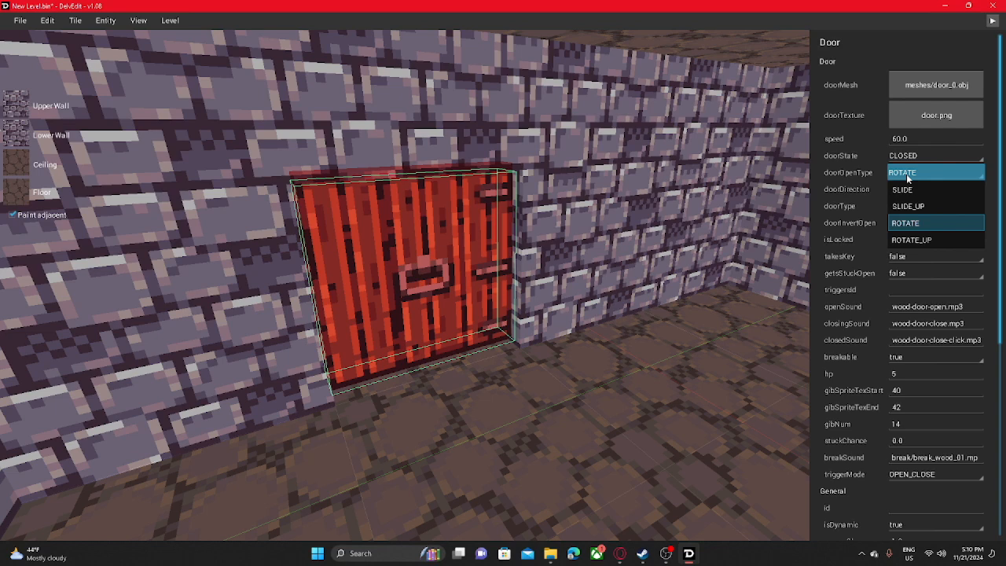
click(900, 157)
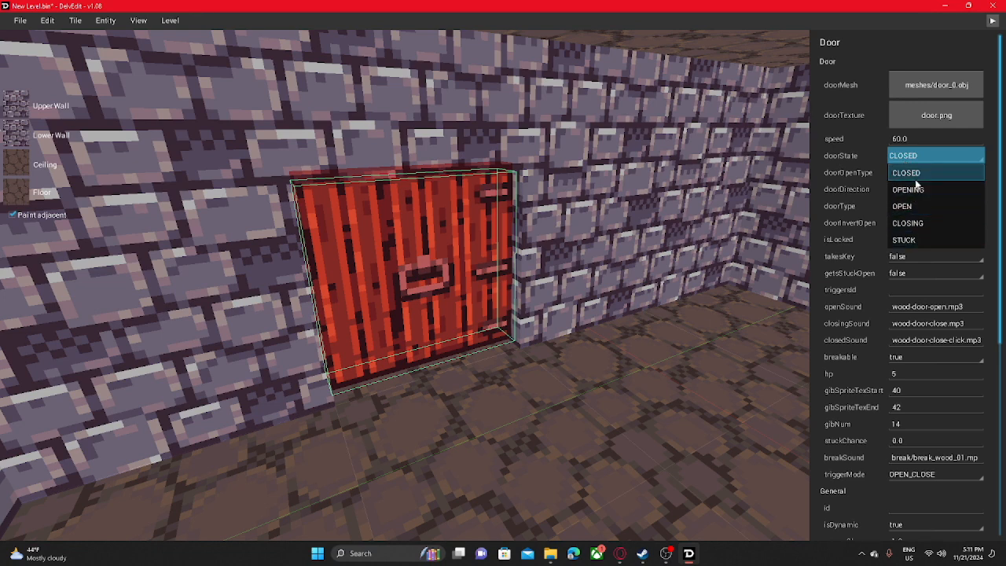
click(914, 166)
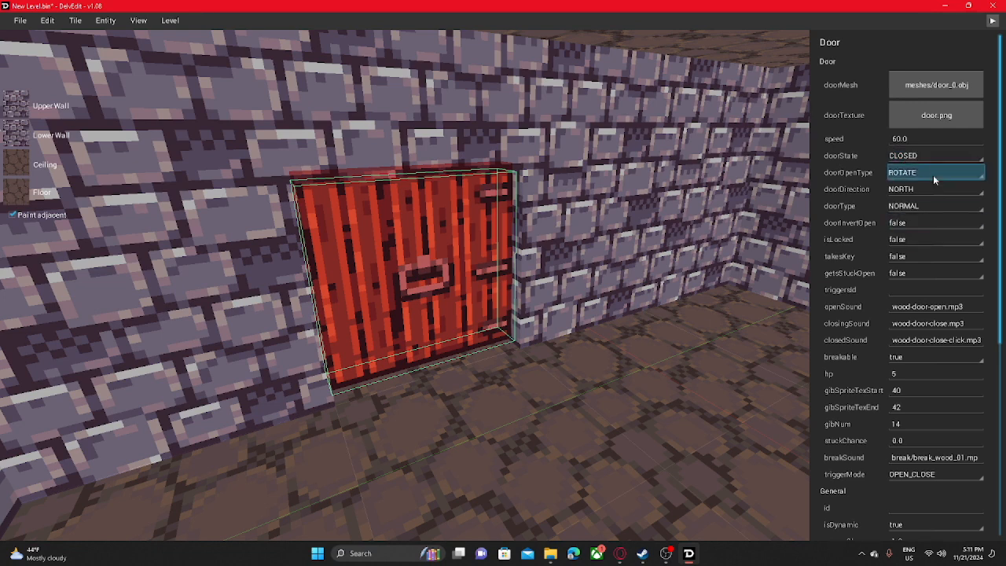
scroll(821, 204, down, 3)
scroll(821, 205, up, 2)
- Deselect the door, play-test the level, and open the wooden door into the side corridor
right_drag(755, 252, 590, 314)
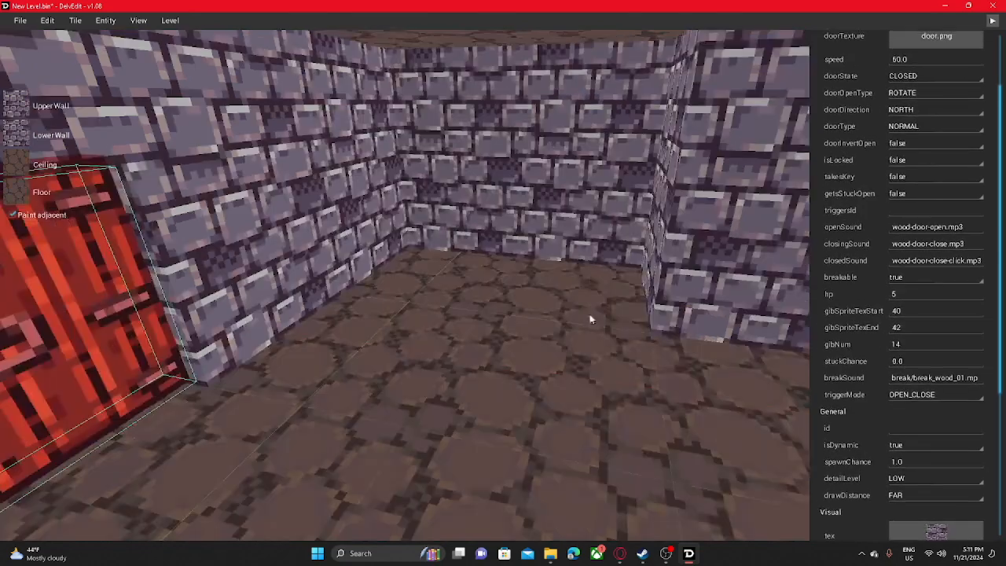
scroll(609, 250, up, 2)
scroll(858, 261, up, 2)
click(766, 303)
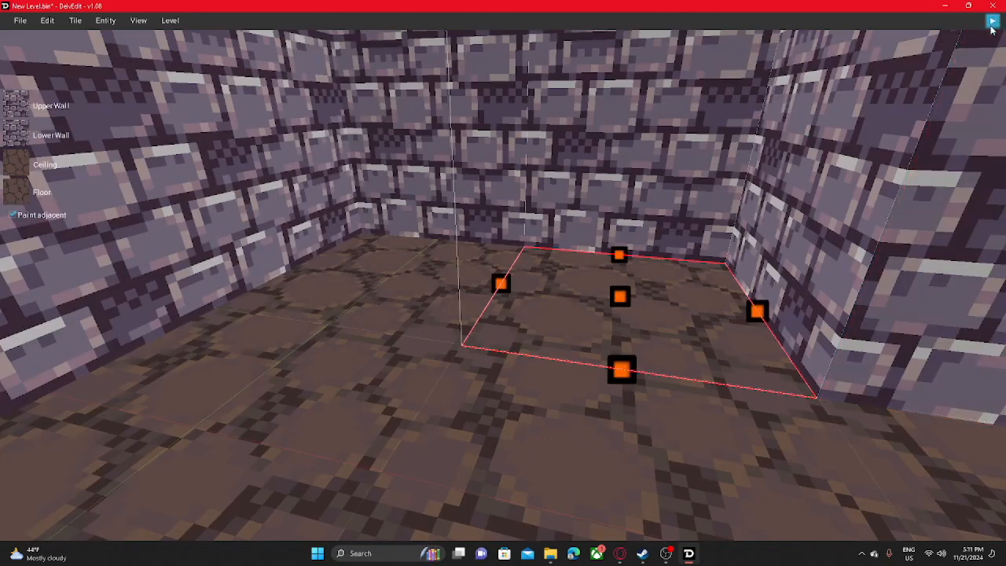
click(992, 22)
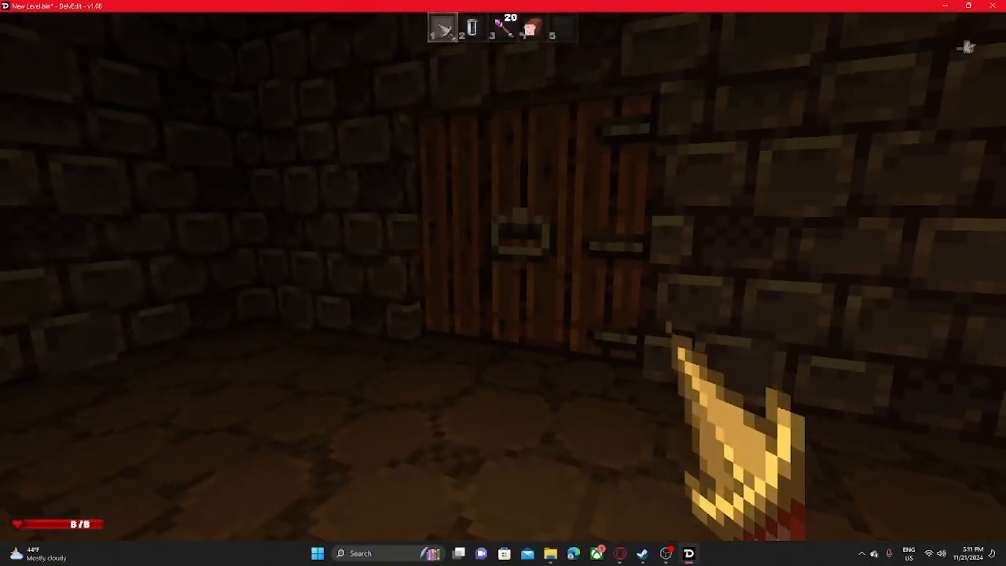
key(w)
key(o)
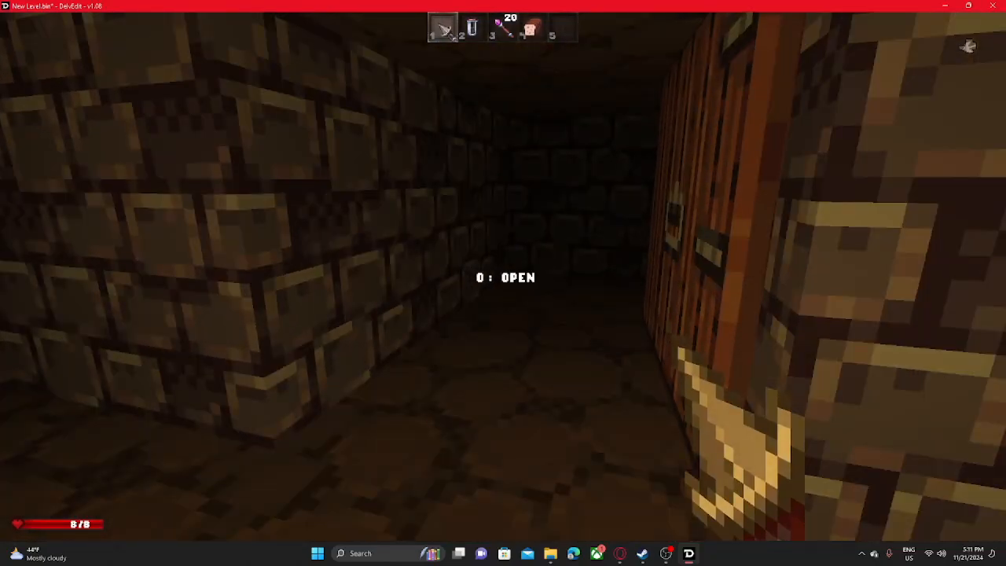
key(o)
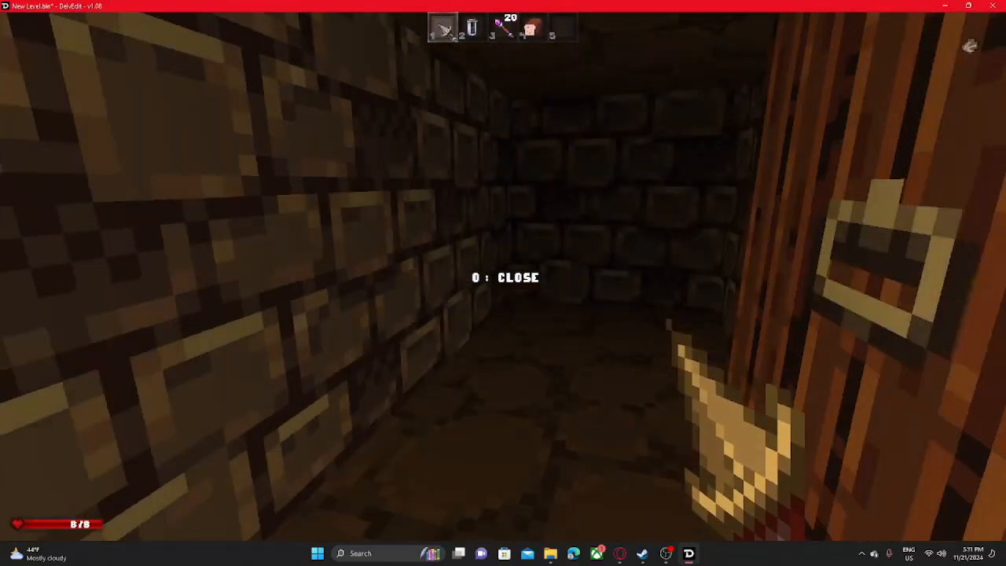
key(w)
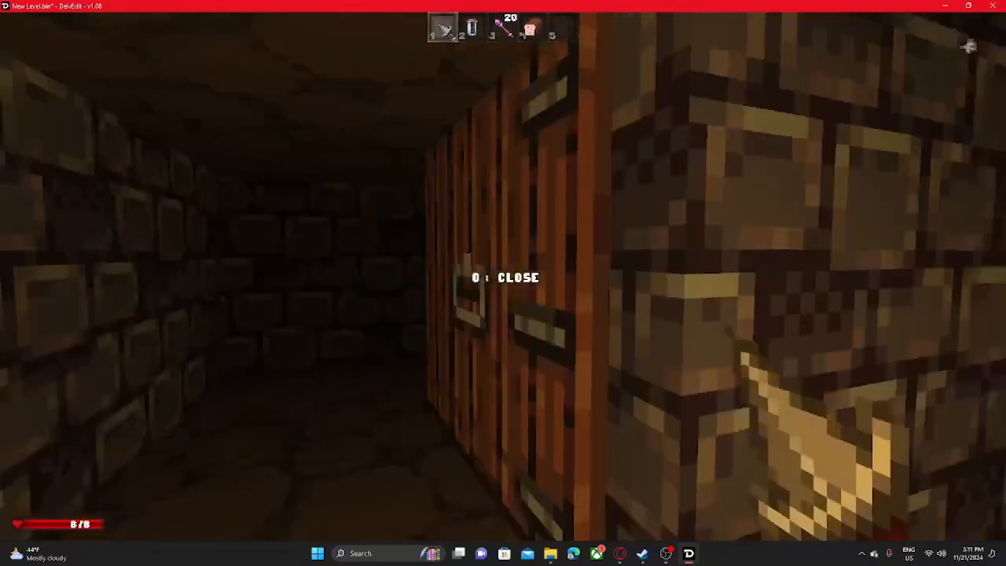
- Toggle the door in the play-test, walk around the room, close the door and return to the editor
key(s)
key(w)
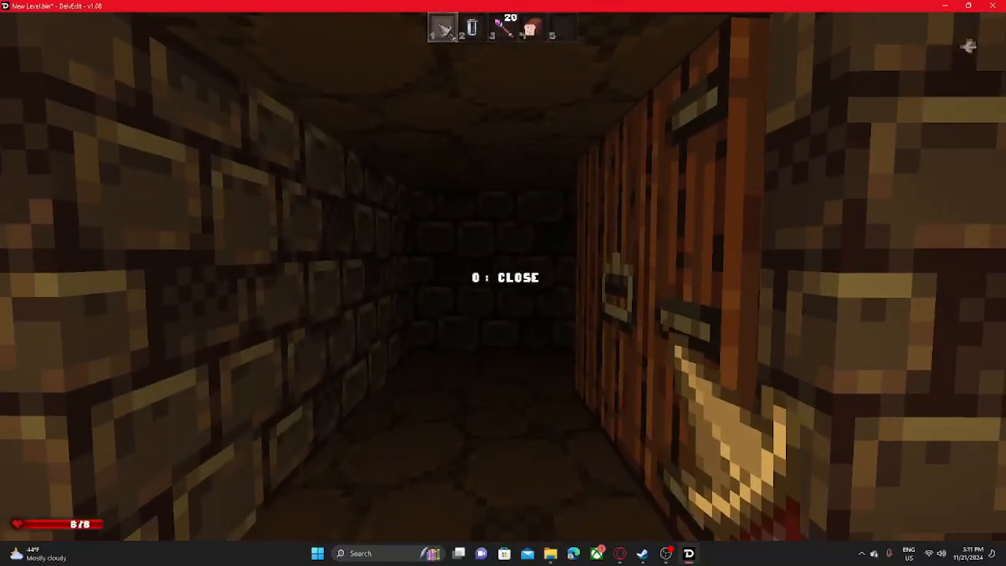
key(o)
key(o)
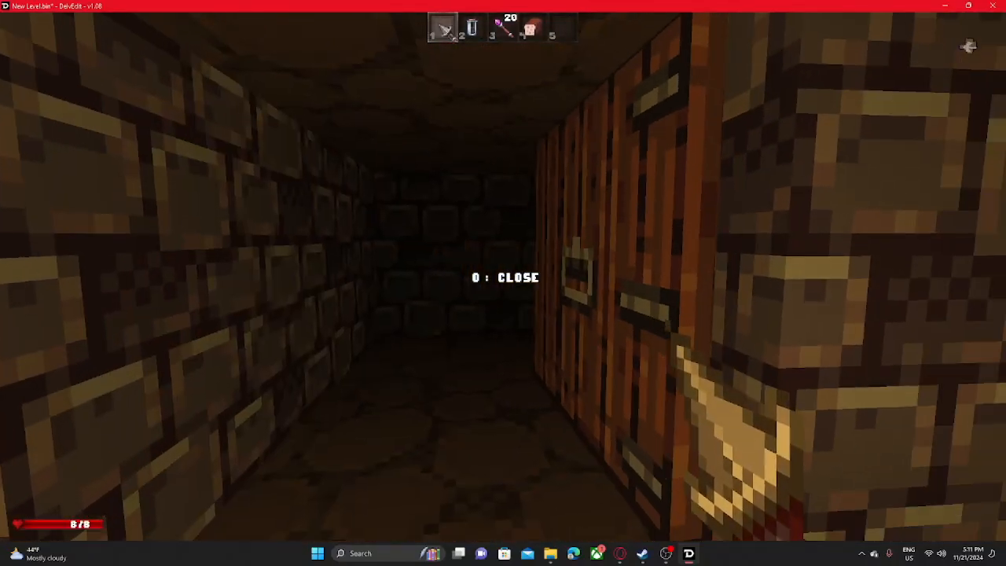
key(w)
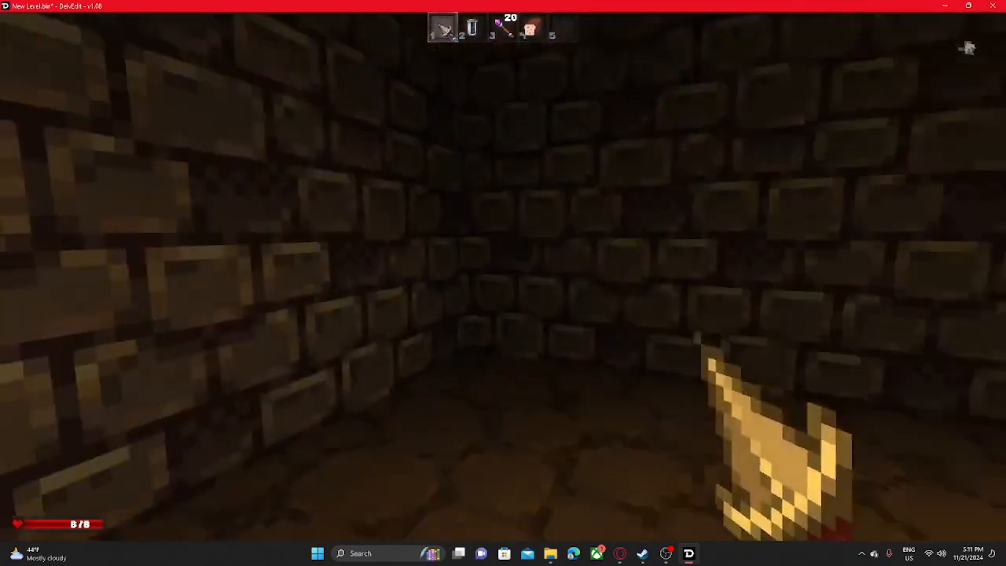
key(w)
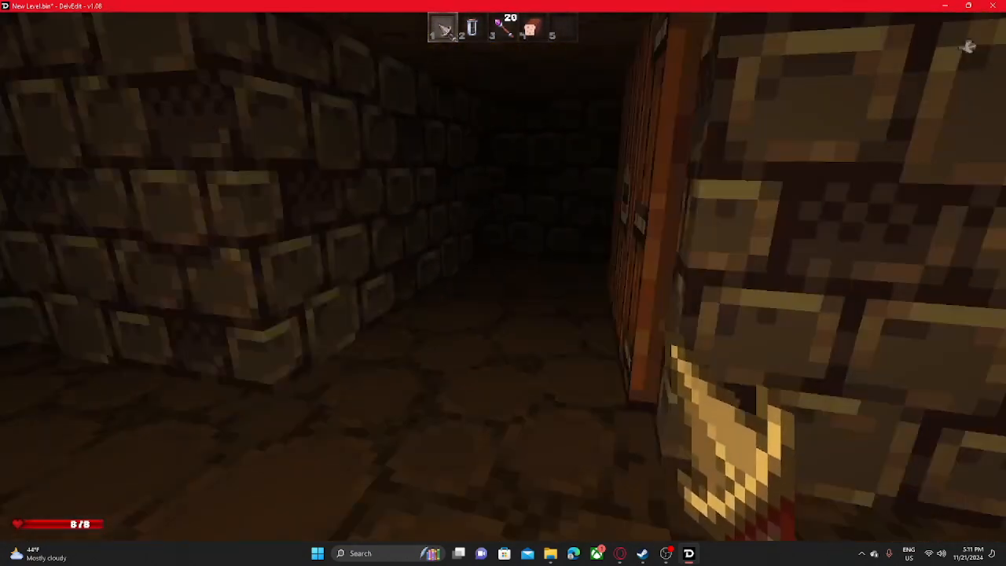
key(w)
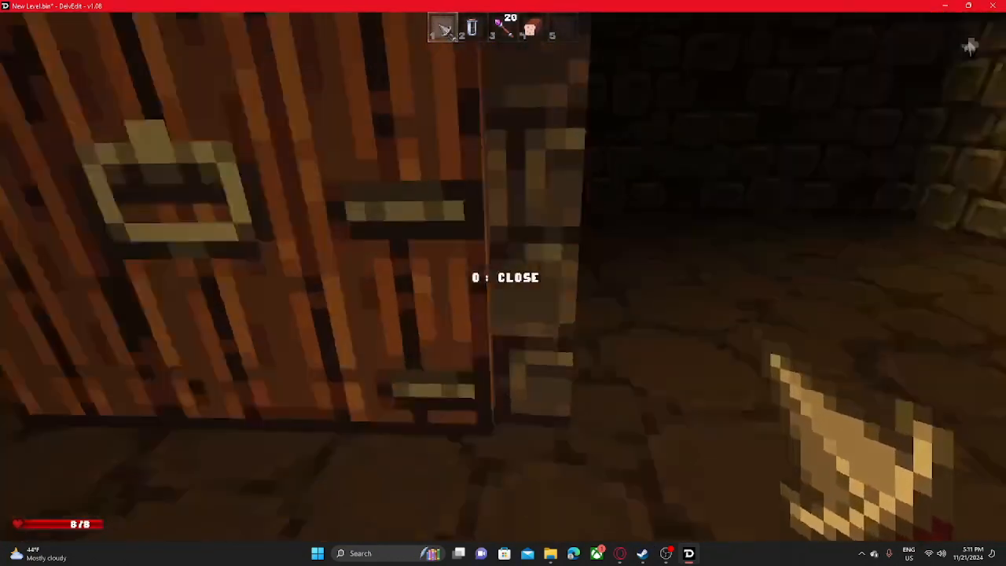
key(o)
key(s)
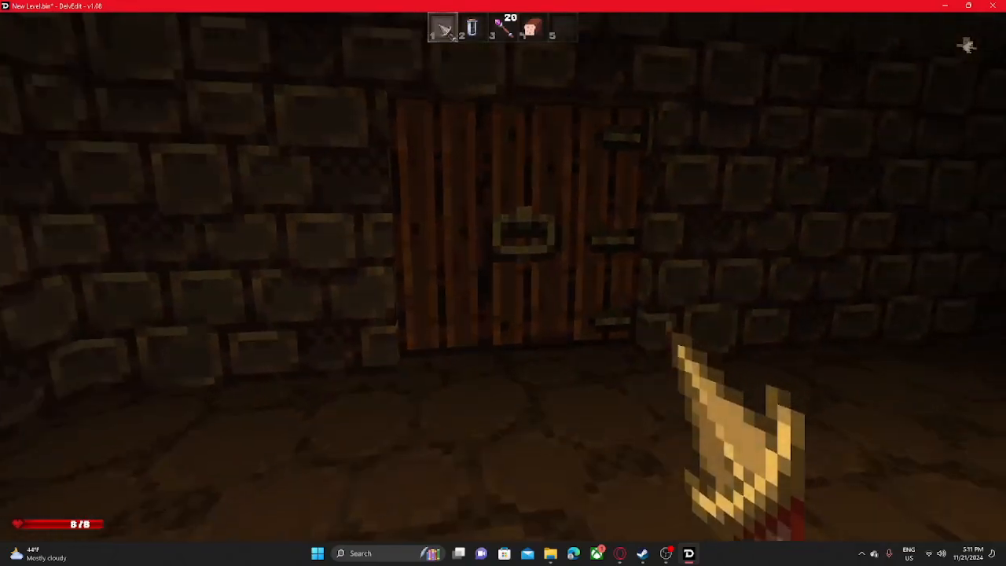
key(Escape)
- Extend the side corridor behind the door, turn it back alongside the main room, and widen its end into a small room
key(s)
middle_drag(681, 220, 574, 244)
key(w)
key(s)
key(d)
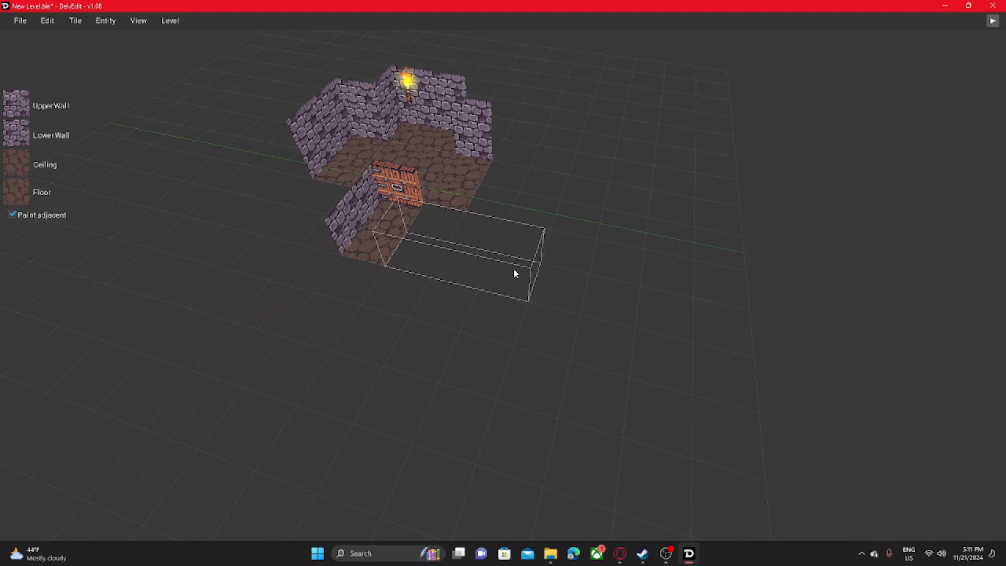
drag(519, 272, 553, 278)
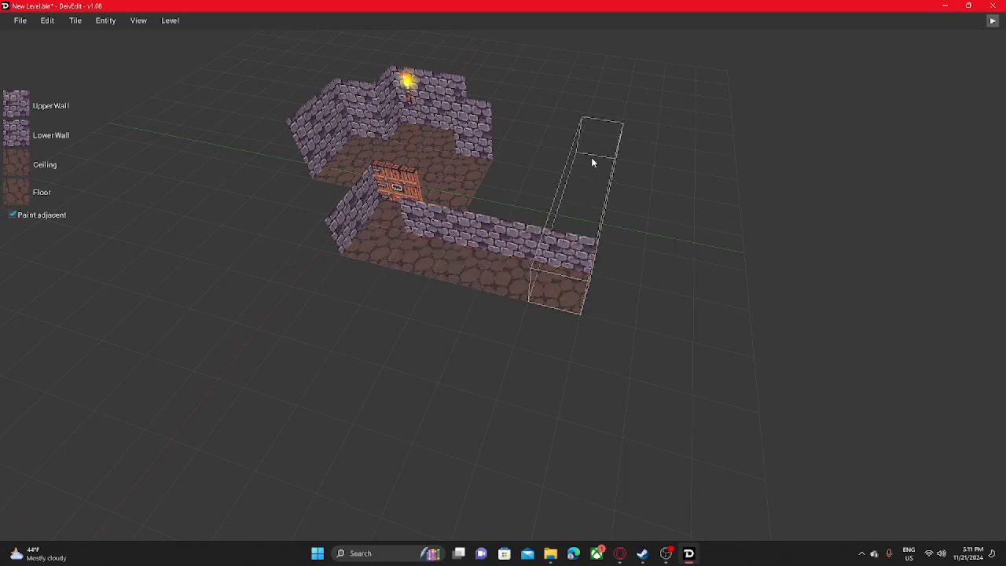
drag(593, 162, 593, 162)
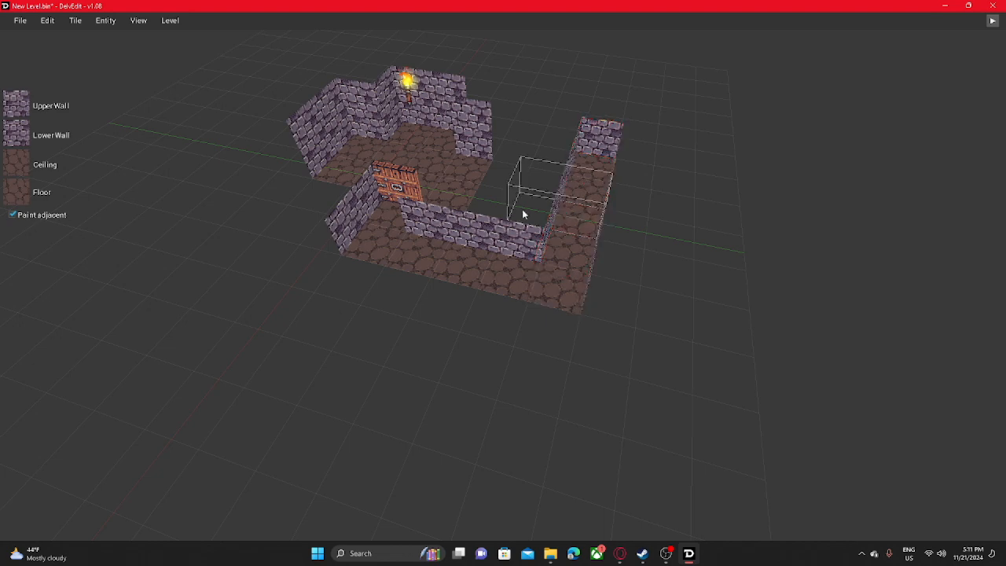
drag(525, 206, 557, 165)
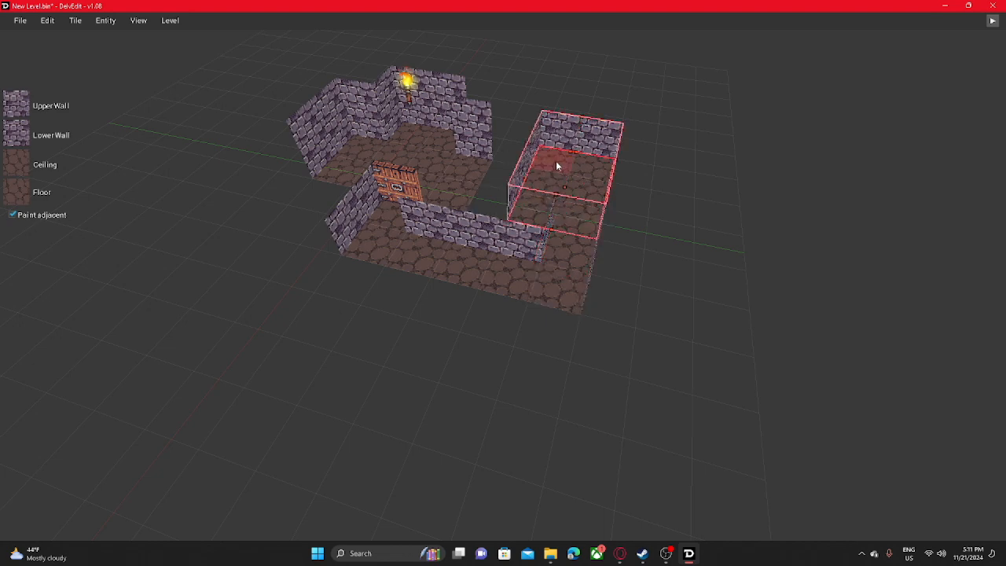
- Inspect the extended corridor and the new end room from several sides of the level
click(625, 347)
middle_drag(574, 340, 358, 348)
scroll(393, 347, down, 5)
middle_drag(420, 348, 652, 330)
scroll(652, 330, up, 3)
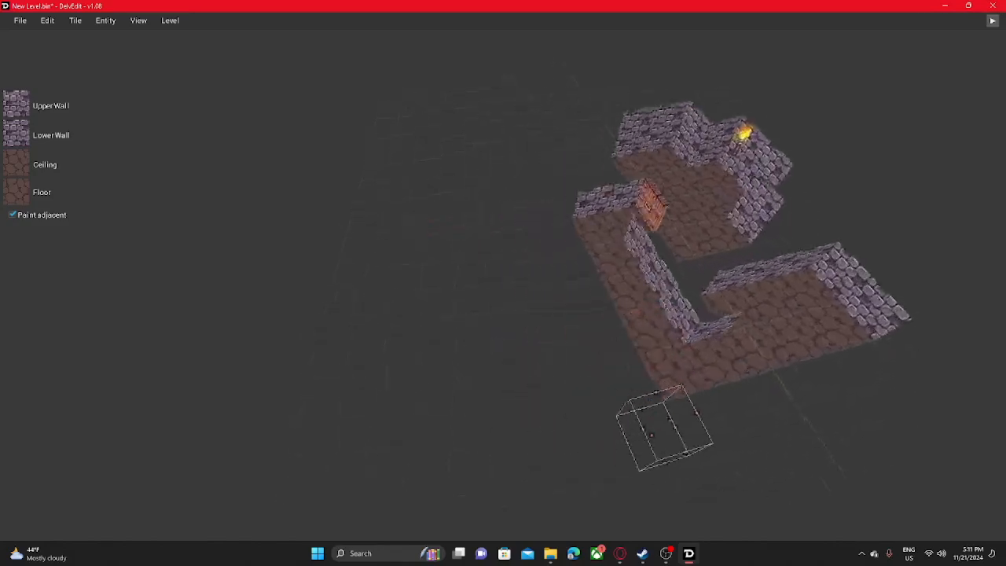
middle_drag(542, 346, 599, 342)
scroll(708, 303, up, 6)
scroll(599, 343, up, 2)
scroll(554, 158, down, 3)
middle_drag(554, 158, 676, 314)
scroll(707, 267, down, 8)
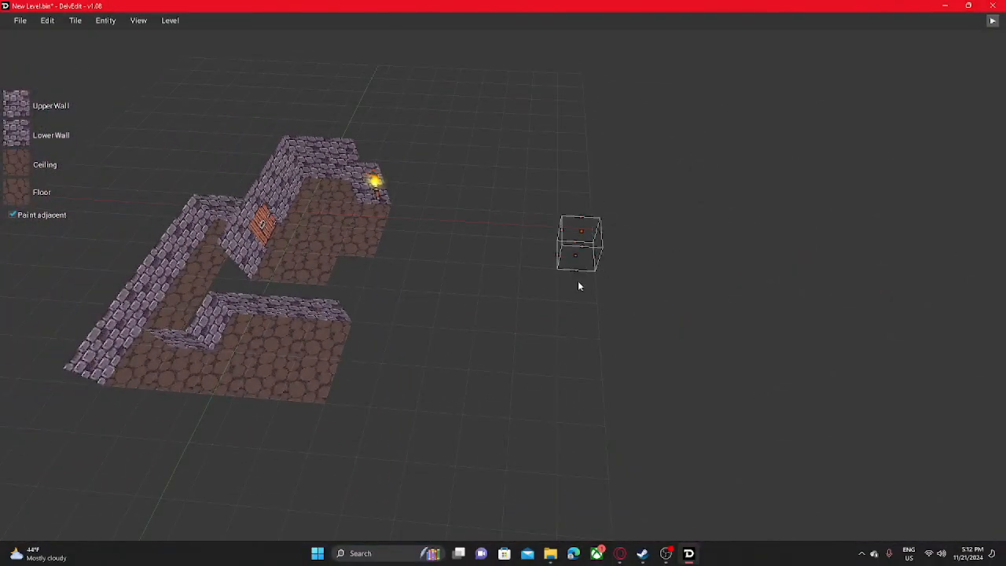
middle_drag(578, 281, 321, 261)
- Lower the rear edge of the ceiling in the main room's alcove beside the torch to slope it toward the back wall
scroll(472, 285, up, 8)
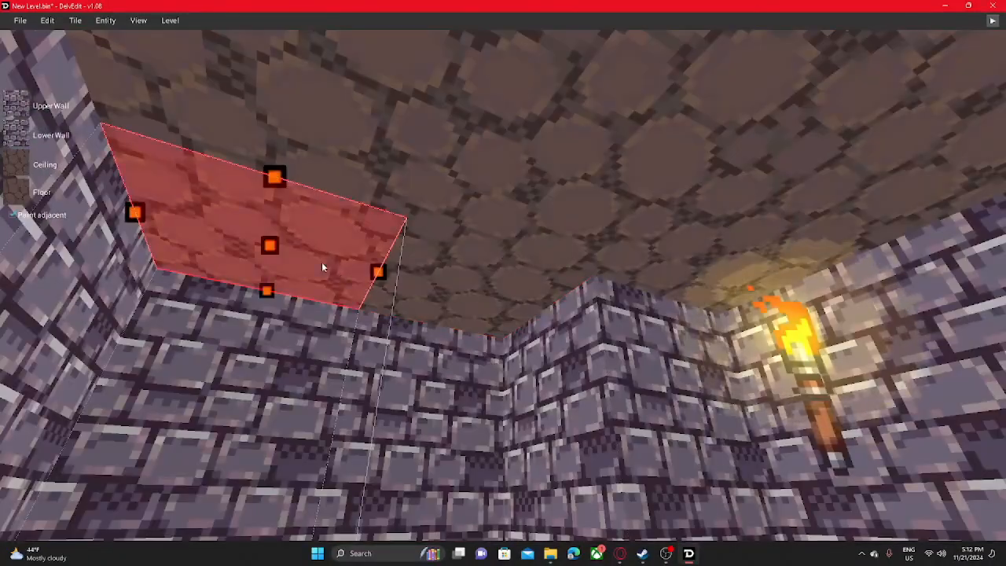
drag(477, 291, 323, 261)
middle_drag(409, 315, 405, 409)
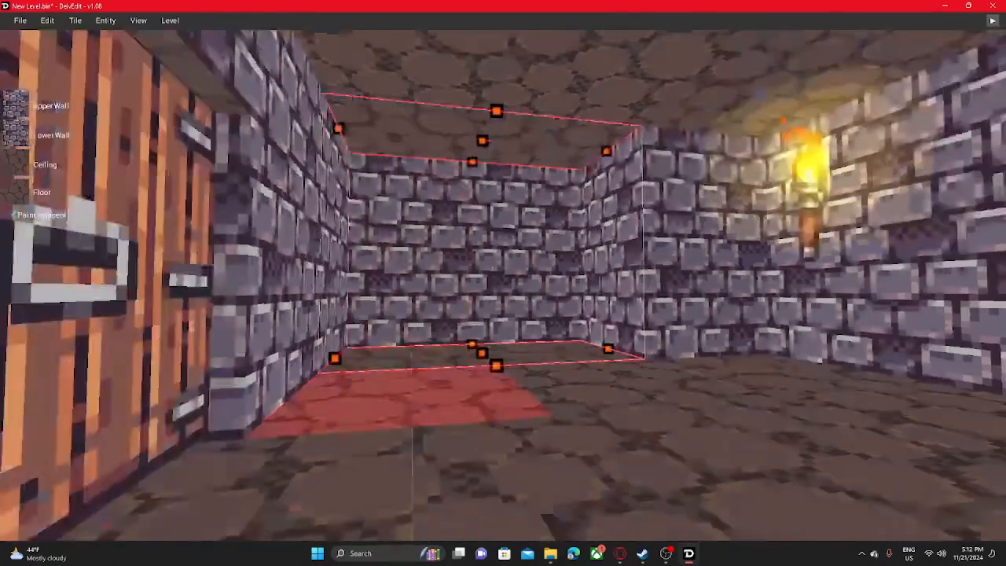
drag(475, 165, 481, 212)
scroll(485, 378, up, 5)
- Inspect the sloped alcove ceiling and the raised torch corner of the main room from several sides
drag(573, 247, 573, 239)
key(d)
right_drag(531, 278, 554, 292)
key(a)
drag(557, 291, 556, 245)
key(a)
right_drag(530, 305, 570, 303)
key(Escape)
key(s)
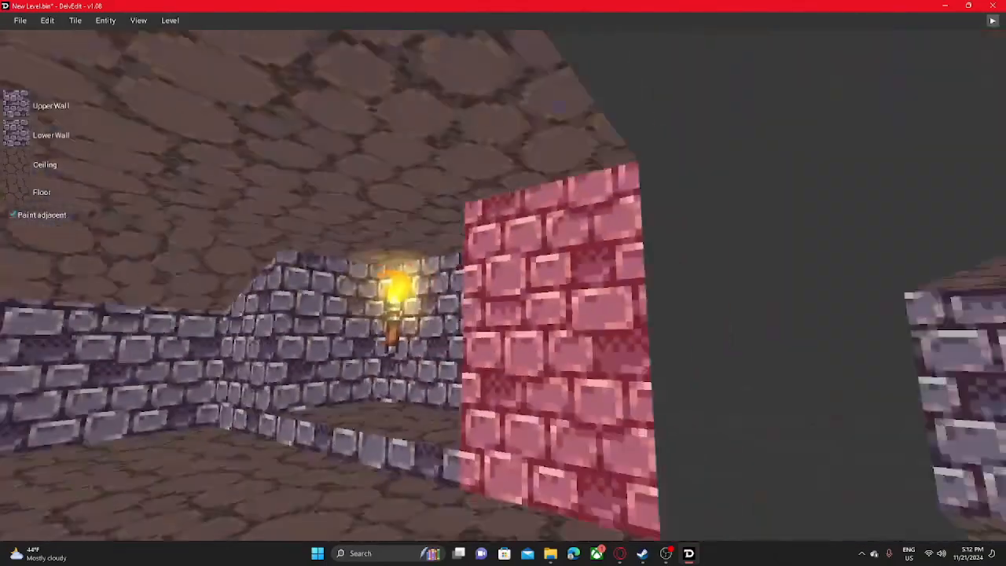
right_drag(525, 255, 494, 312)
key(w)
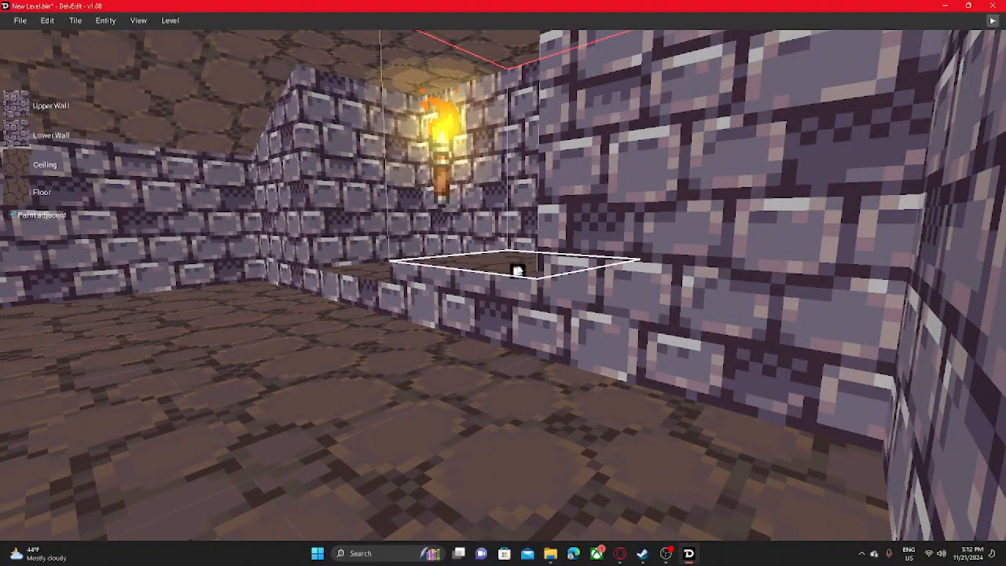
right_drag(557, 353, 478, 320)
key(a)
- Start a play-test by the torch, open the wooden door and walk through the side corridor into the end room
key(p)
key(w)
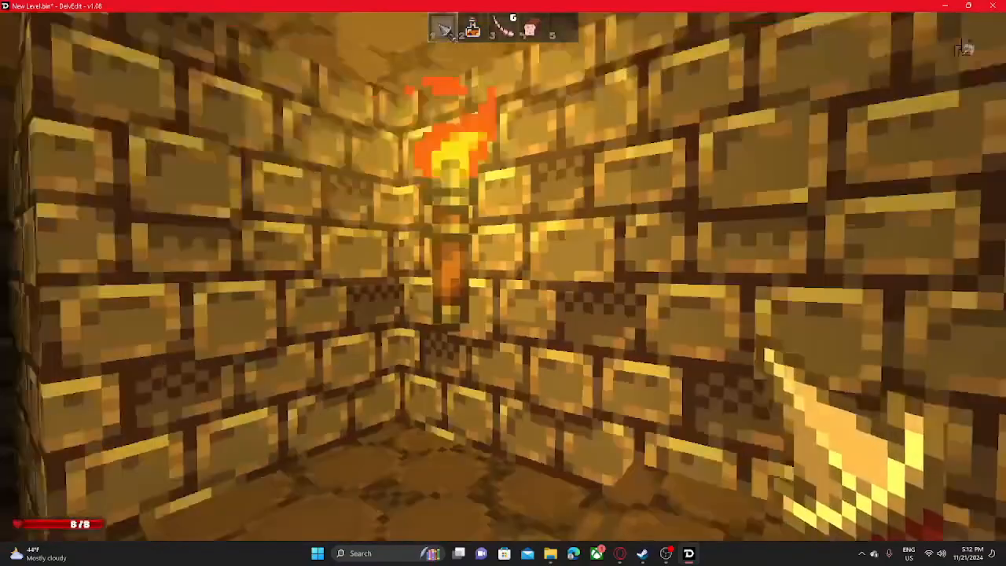
key(w)
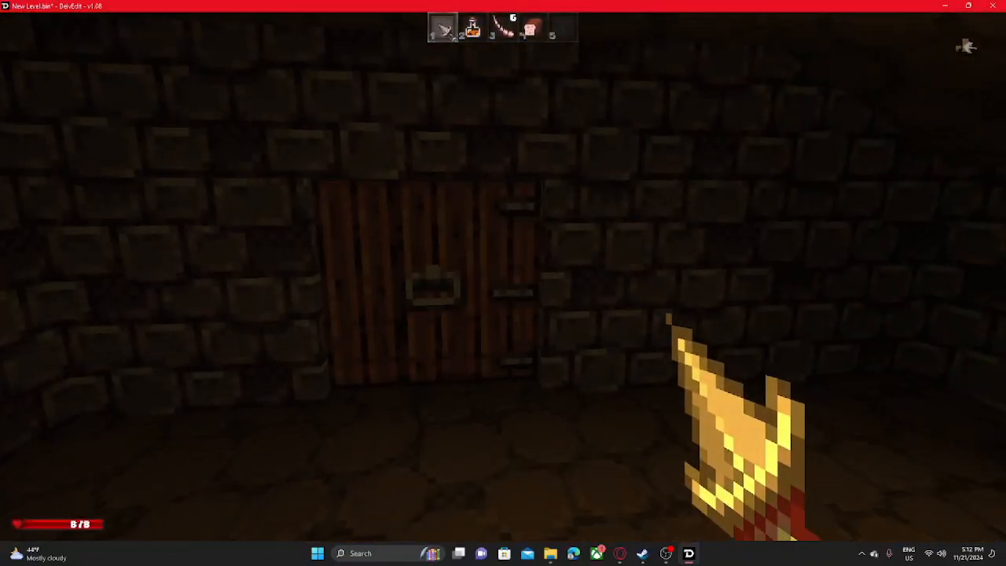
key(o)
key(w)
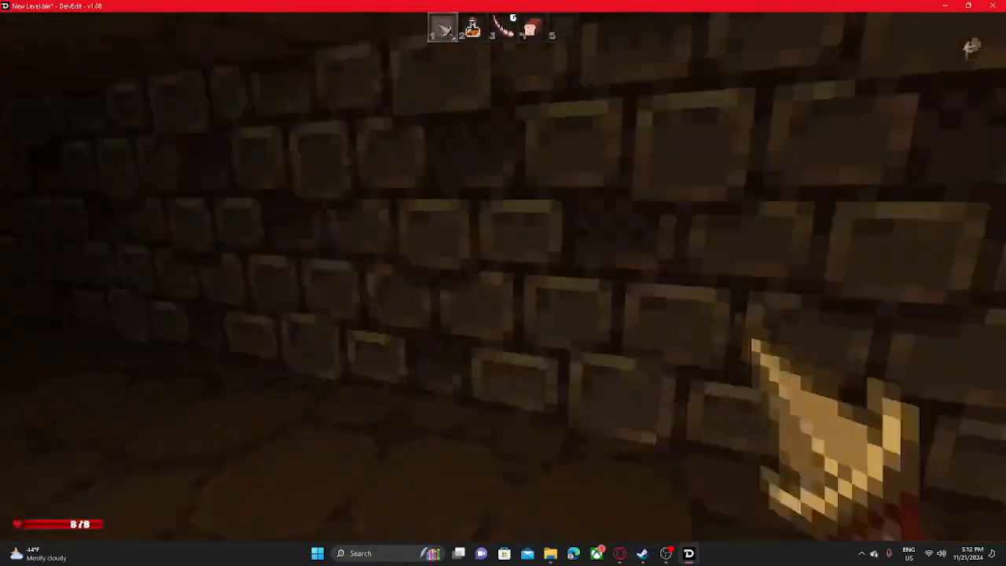
key(w)
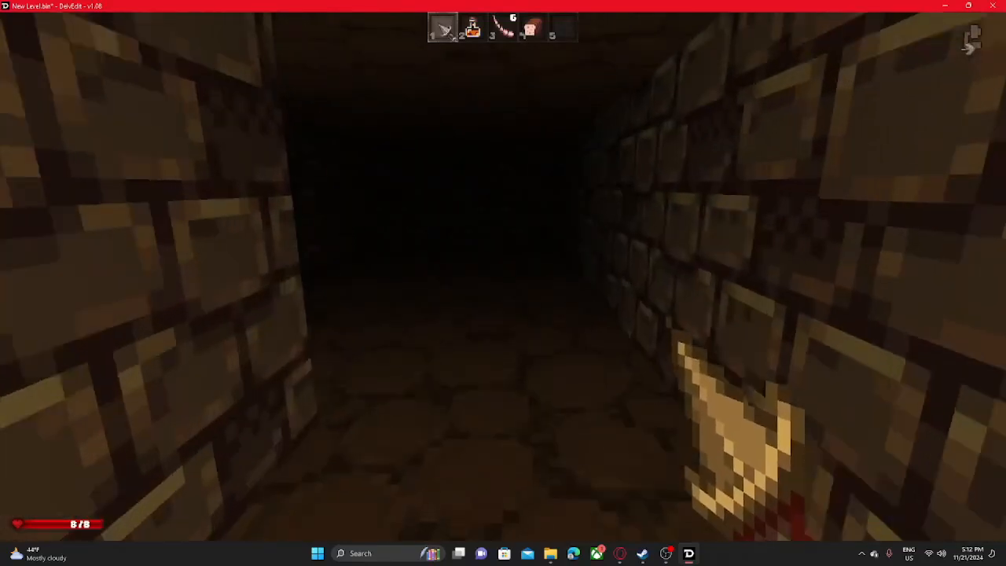
key(w)
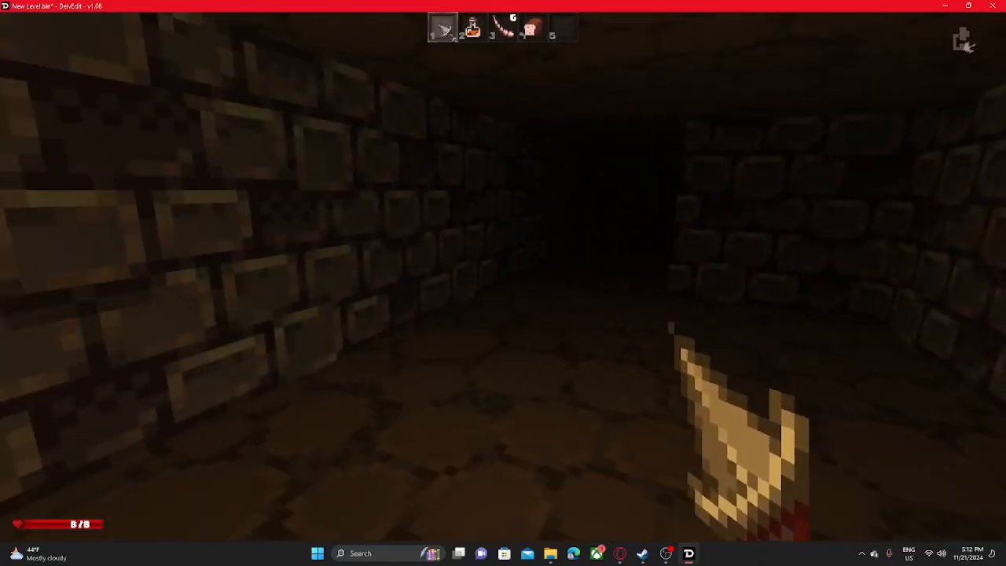
key(w)
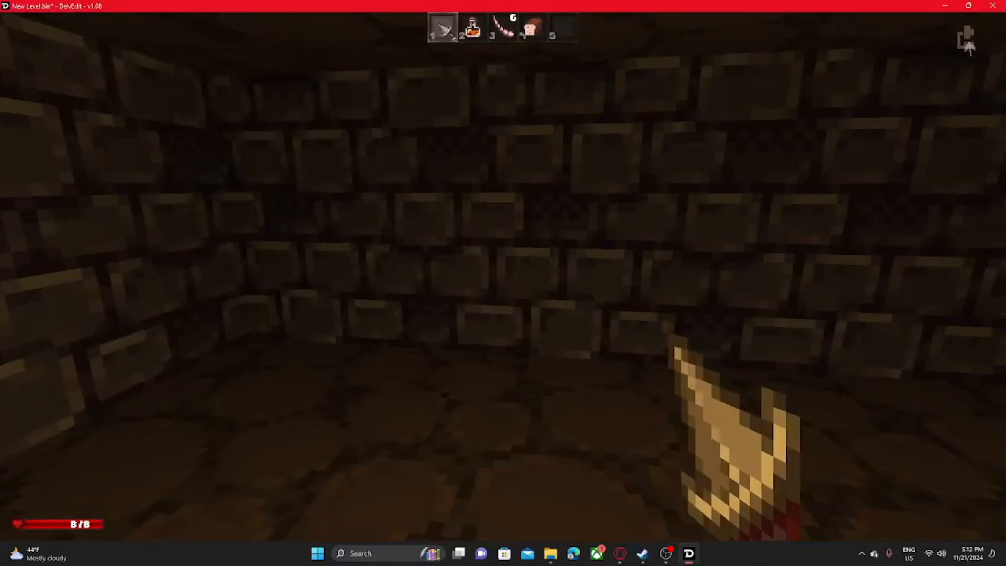
- Equip the item in slot 3, walk back along the corridor to the wooden door, and return to the editor
key(w)
key(3)
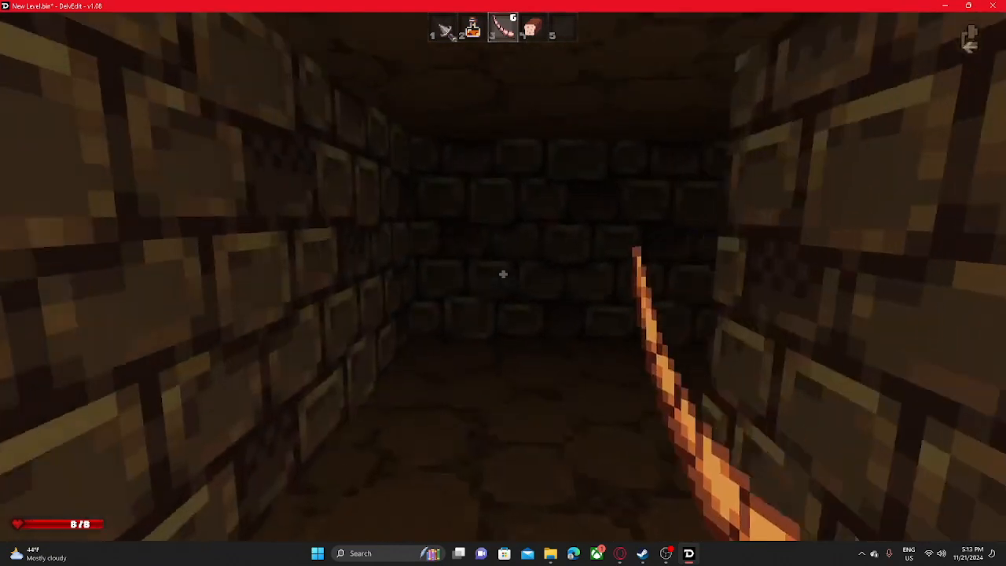
key(w)
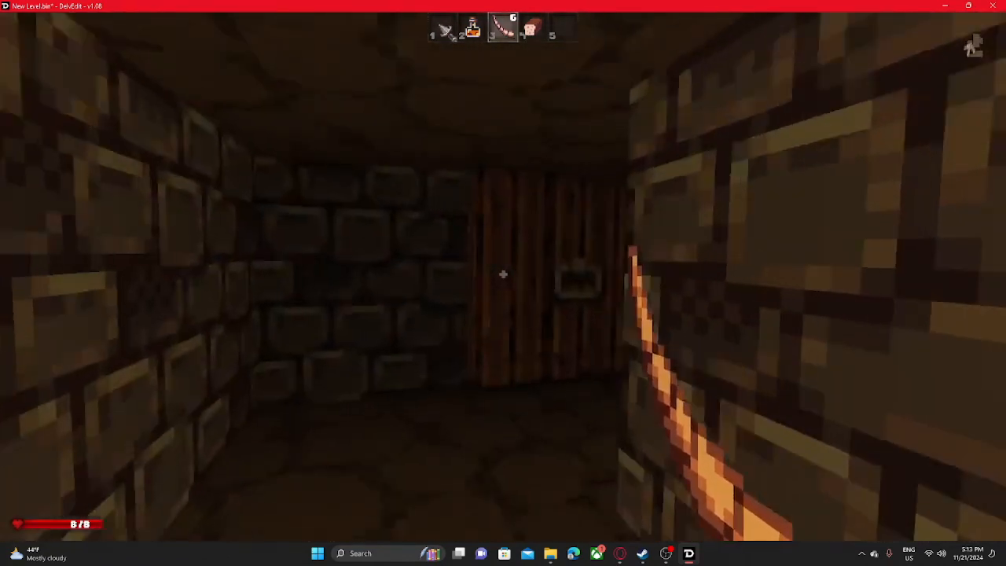
key(w)
key(e)
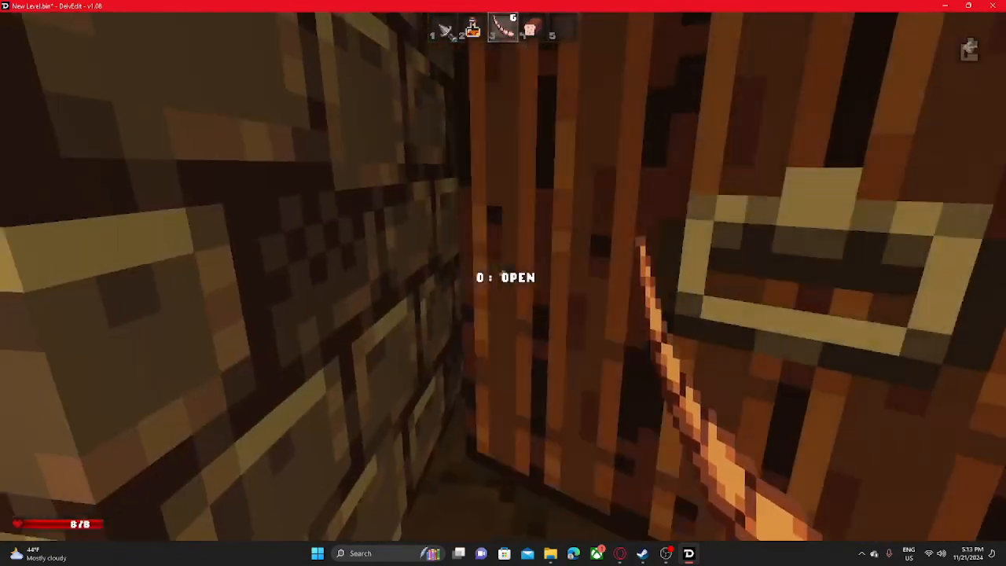
key(Escape)
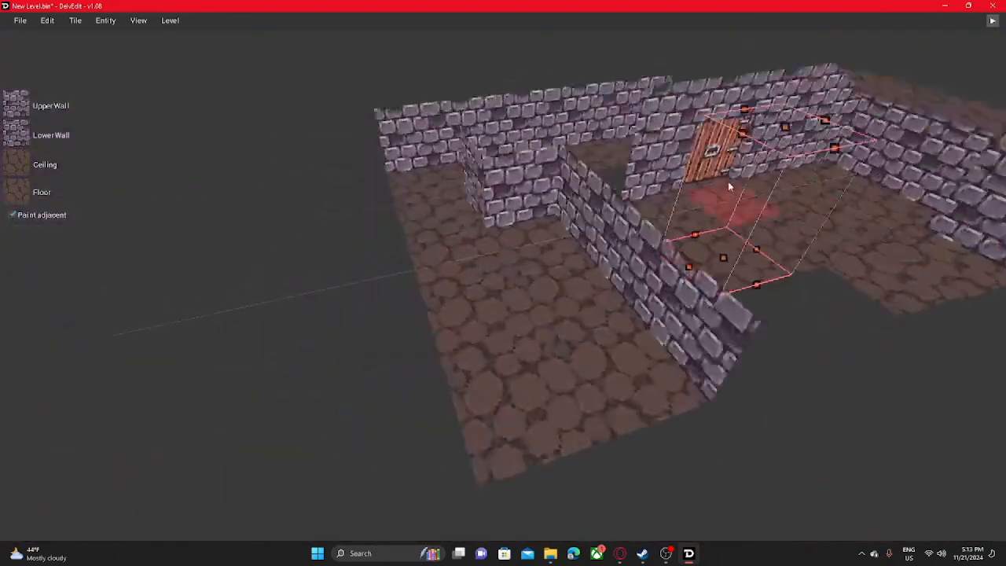
- Place a door marker on a floor tile in the small room at the end of the side corridor
key(w)
key(d)
click(632, 302)
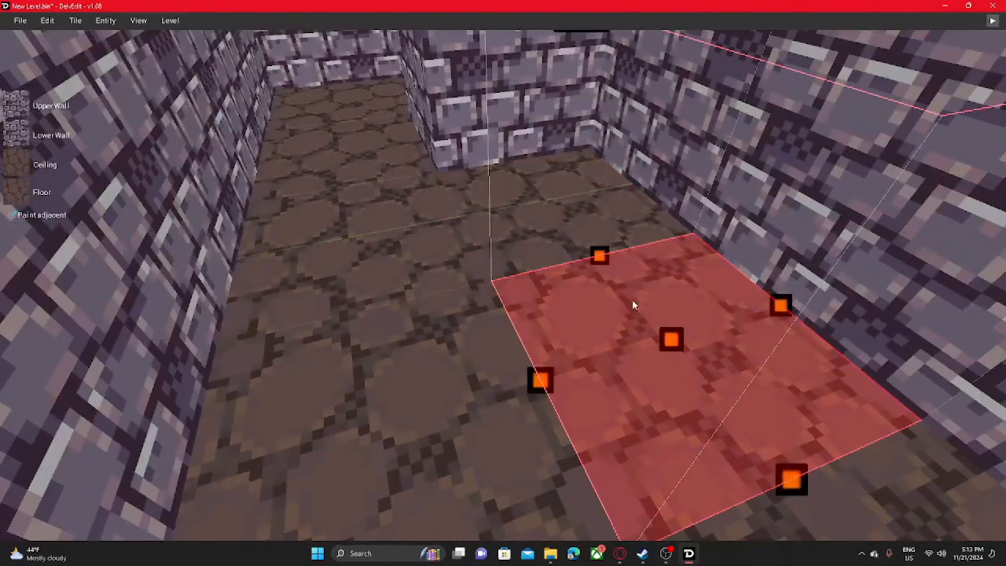
right_click(632, 301)
mouse_move(668, 259)
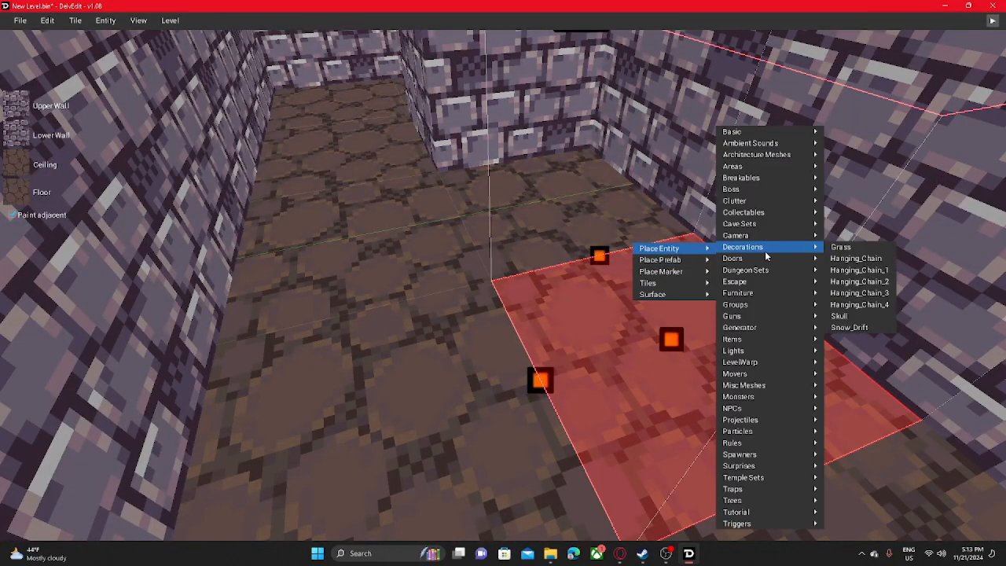
mouse_move(755, 351)
mouse_move(760, 399)
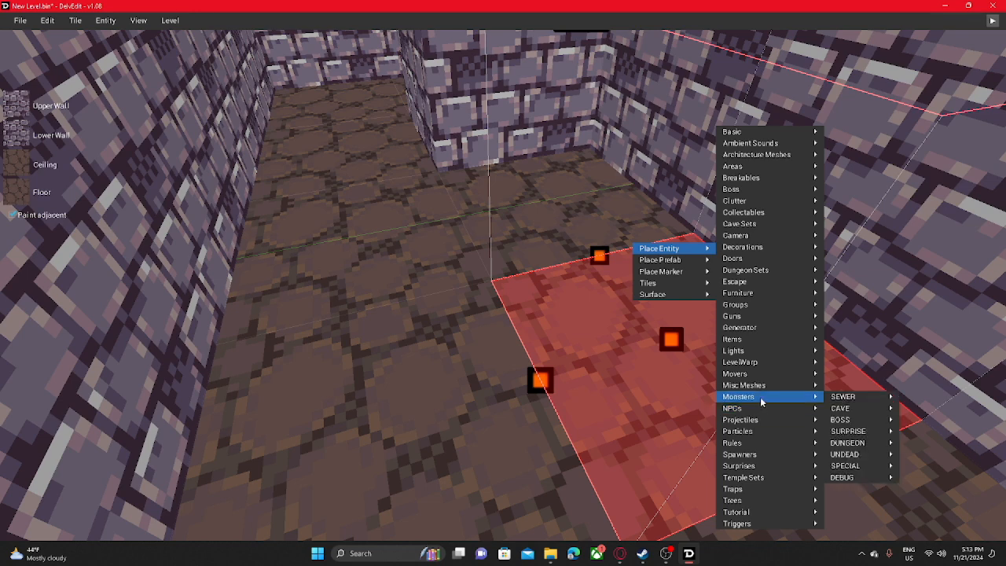
mouse_move(641, 275)
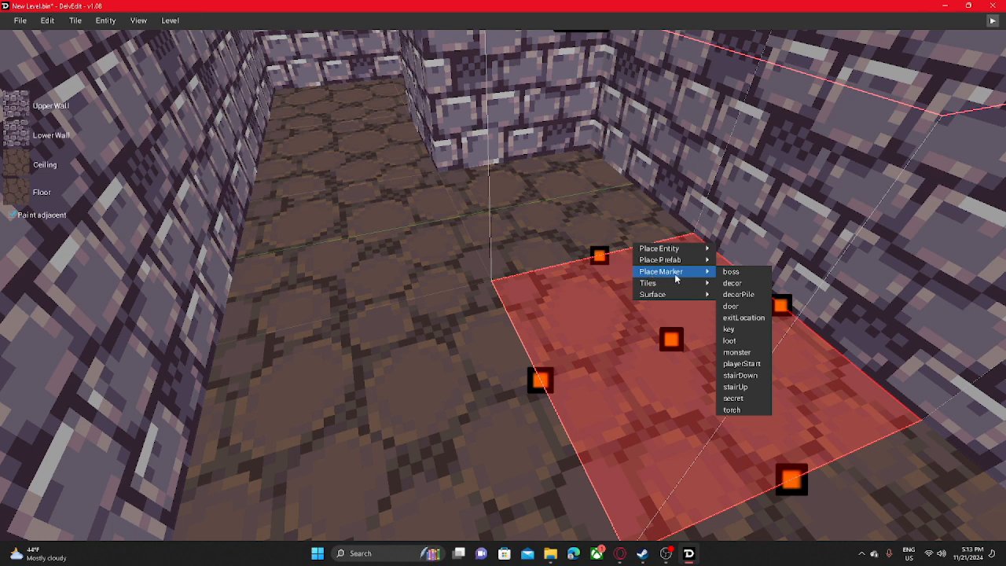
mouse_move(823, 313)
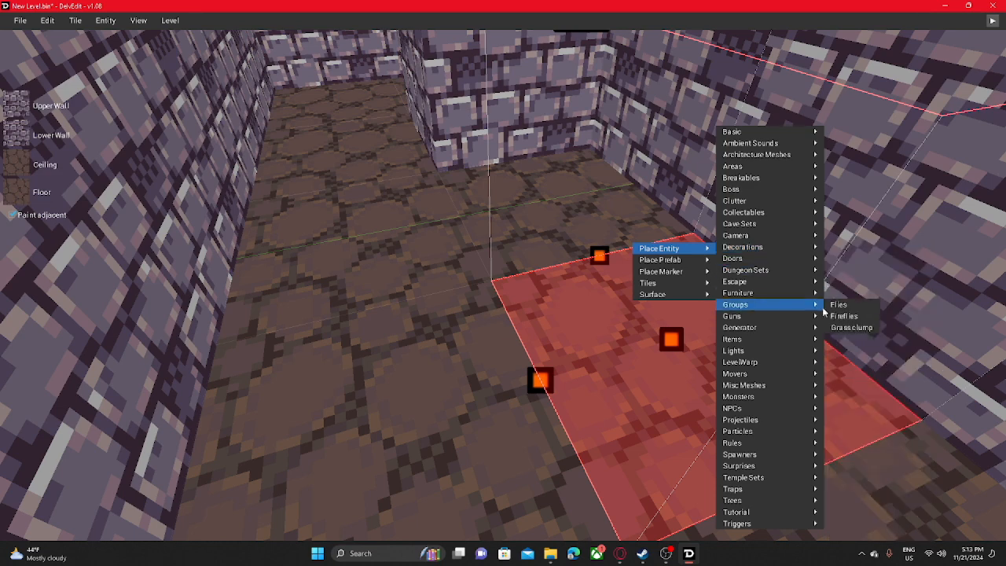
mouse_move(773, 212)
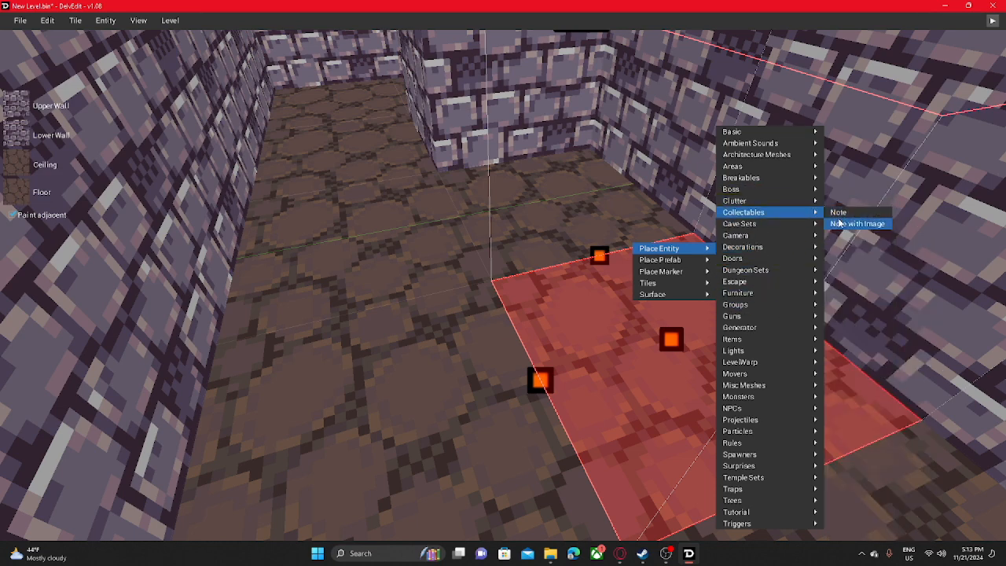
mouse_move(695, 272)
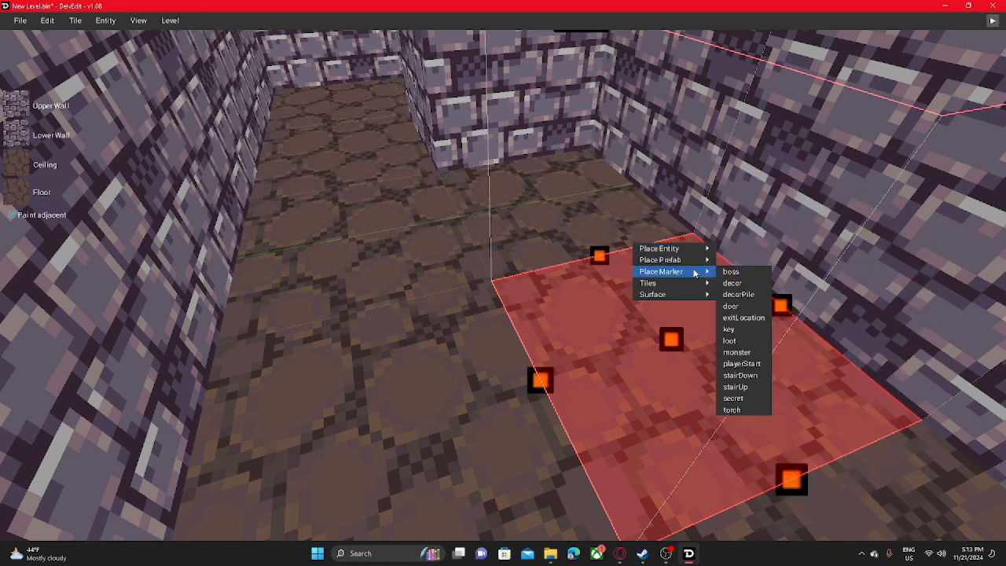
click(741, 307)
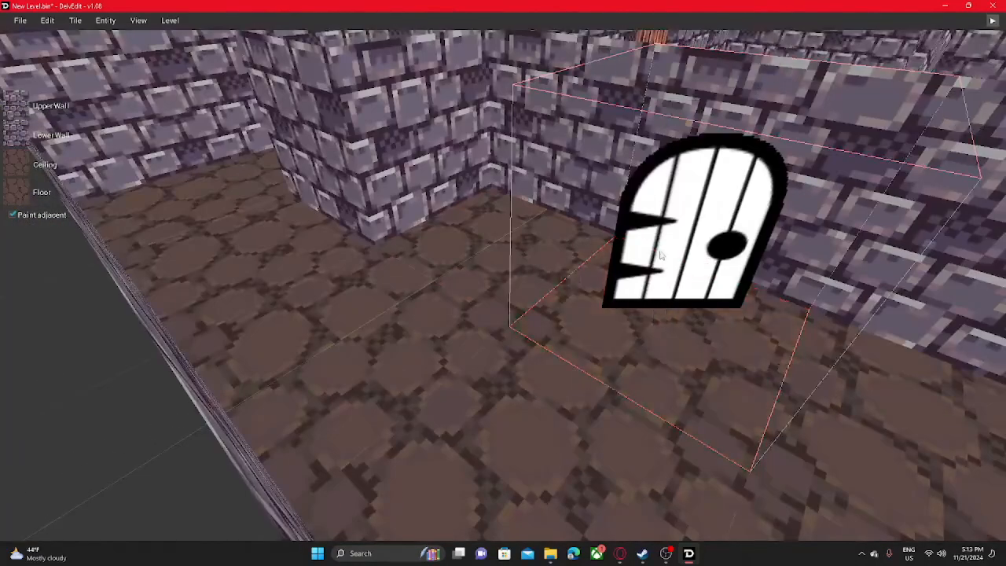
- Start a play-test beside the main room's door and walk through the side corridor to the door generated at the marker
scroll(352, 461, down, 10)
mouse_move(273, 257)
middle_down()
mouse_move(586, 181)
mouse_move(475, 168)
middle_up()
scroll(346, 238, up, 8)
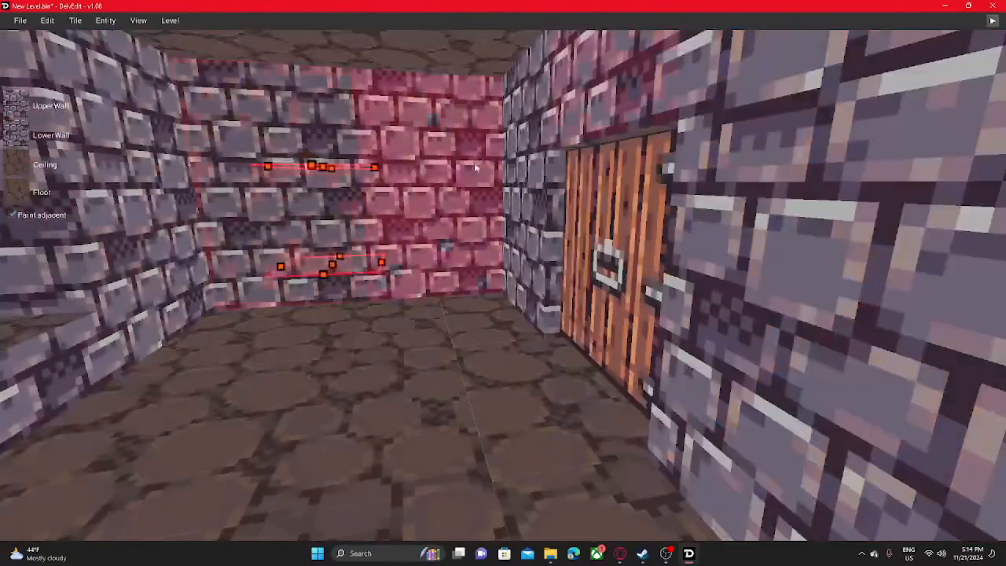
key(a)
click(994, 24)
key(w)
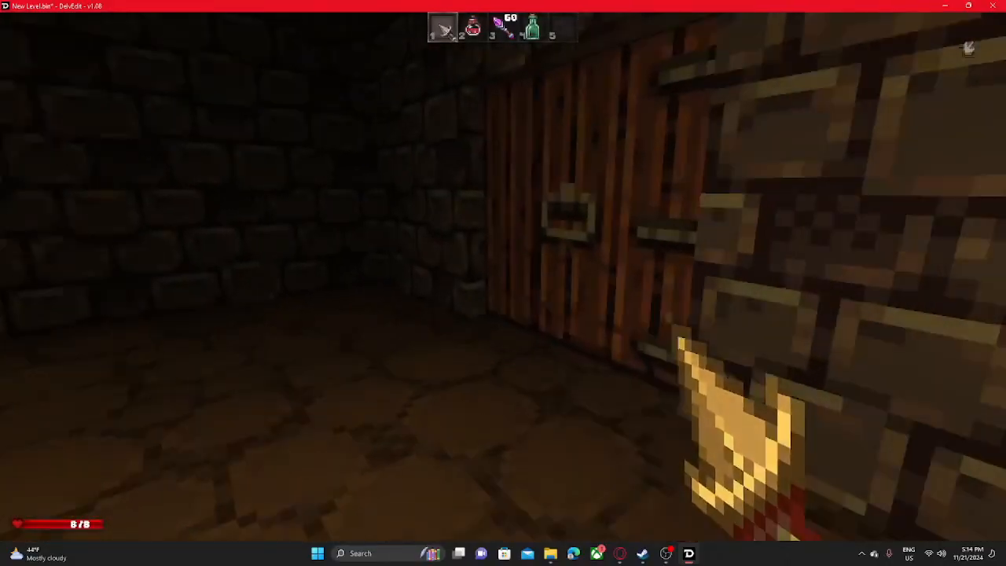
key(w)
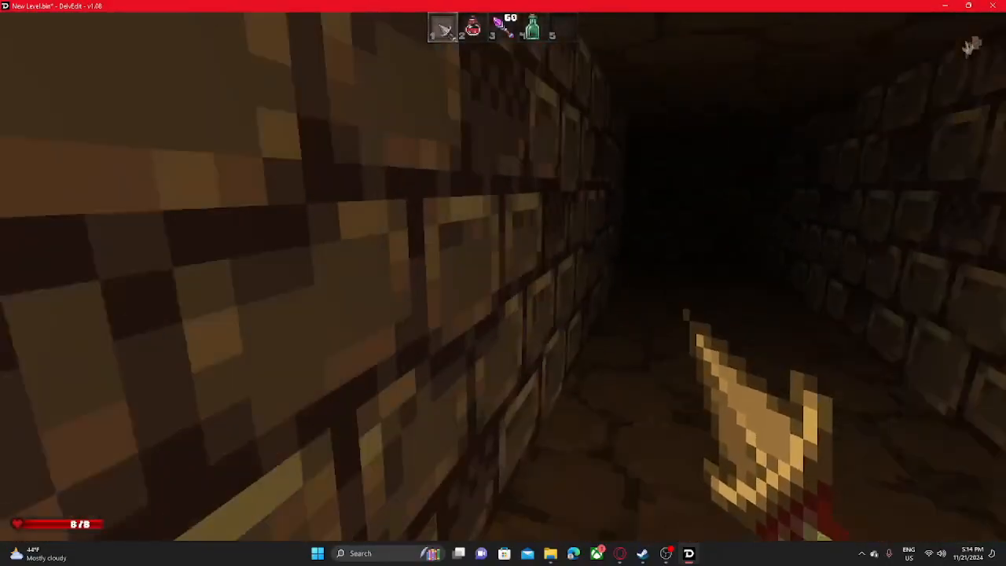
key(w)
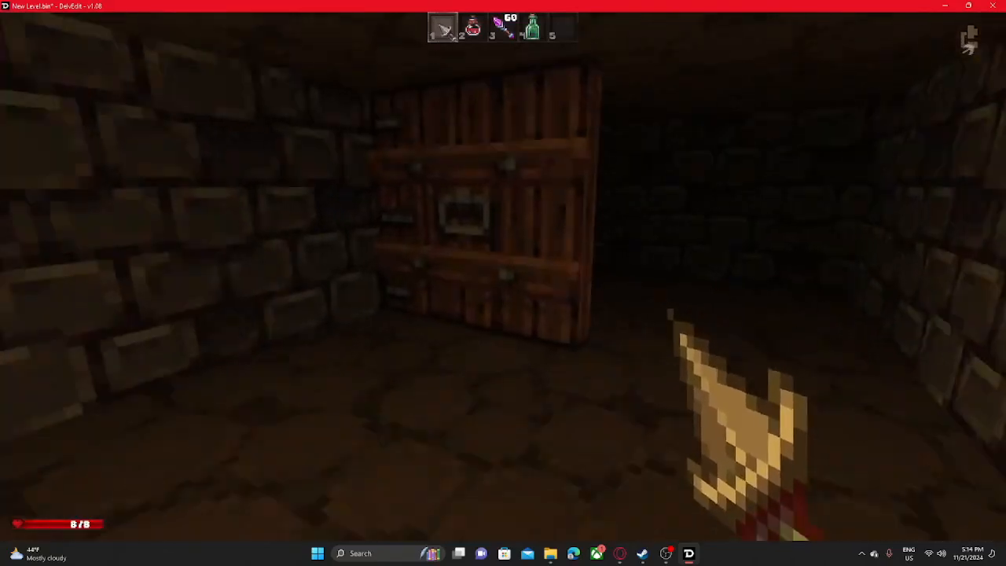
- Approach the marker's door in the play-test, strike it with the equipped weapon and look at its other side
key(w)
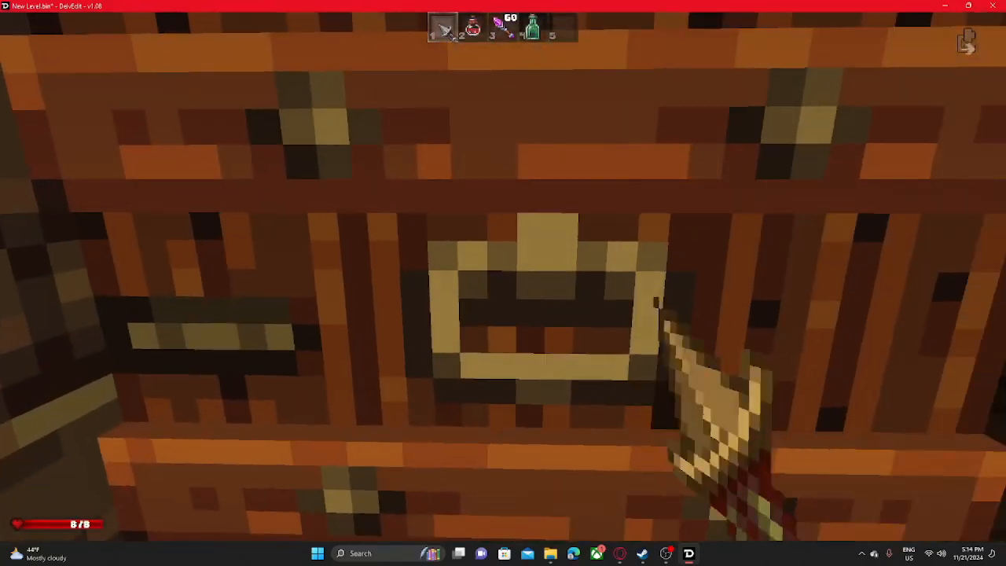
key(s)
click(503, 277)
key(d)
click(503, 277)
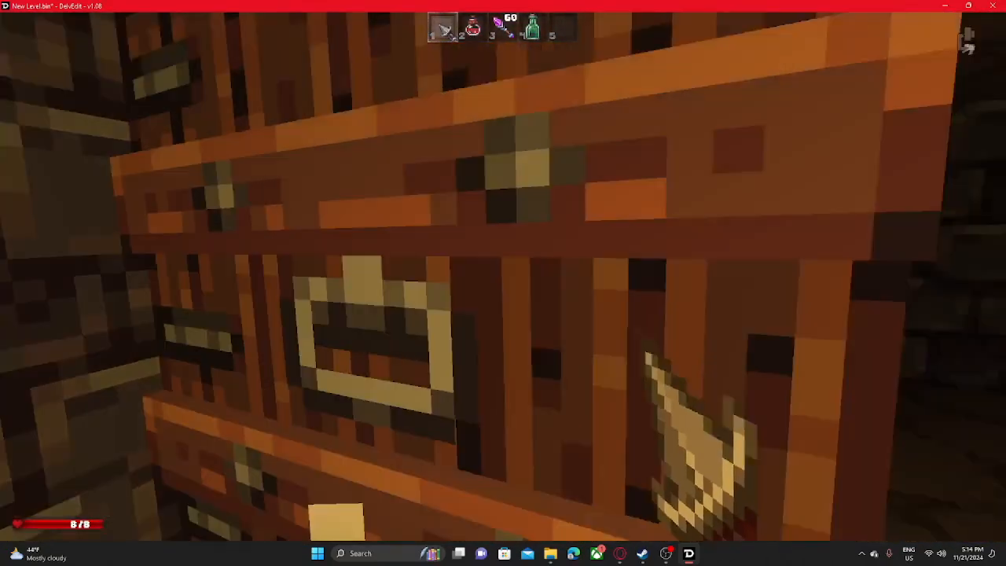
click(503, 277)
click(503, 277)
key(w)
key(s)
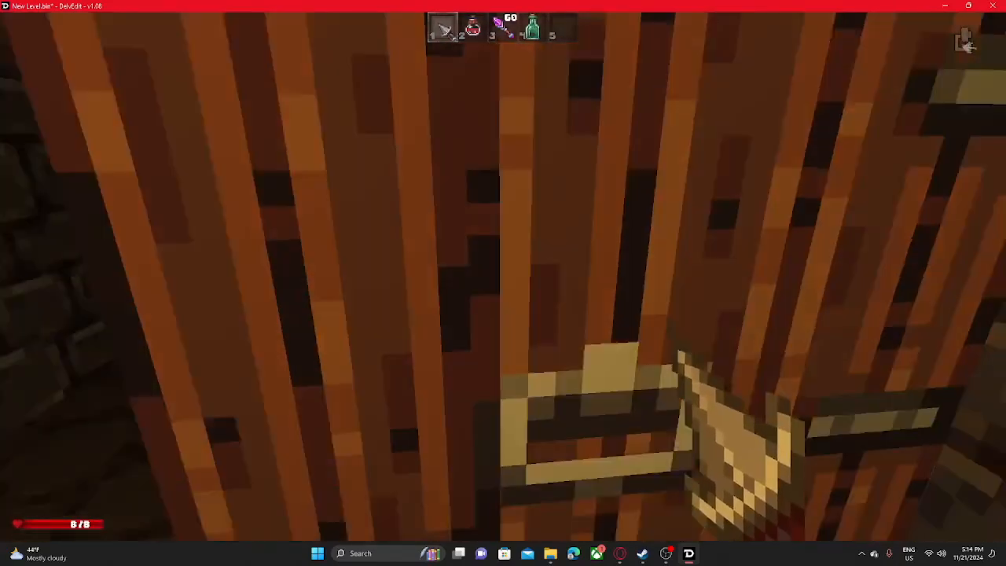
key(w)
- Circle the marker's door to check both faces, and strike it until it breaks apart
key(w)
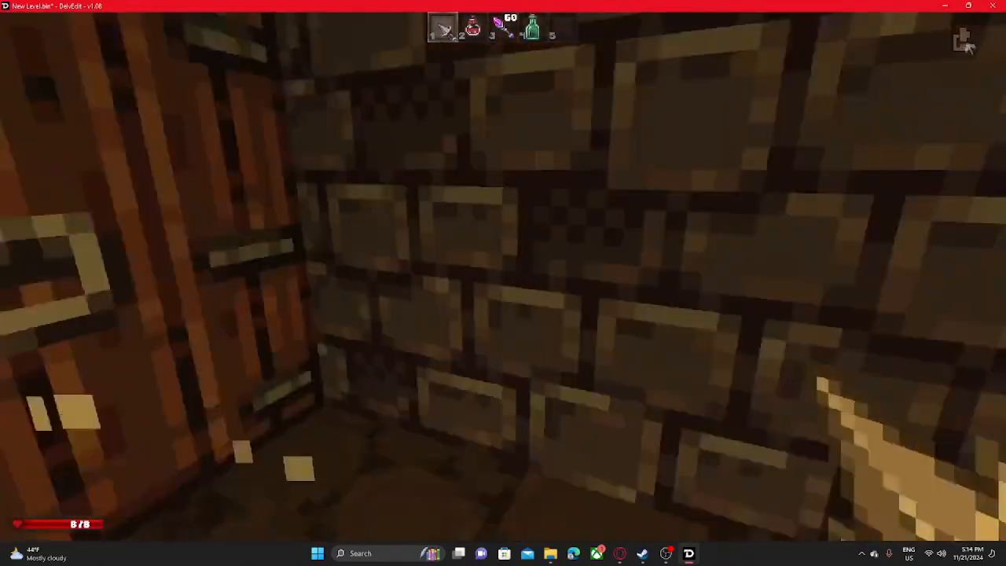
key(w)
key(w)
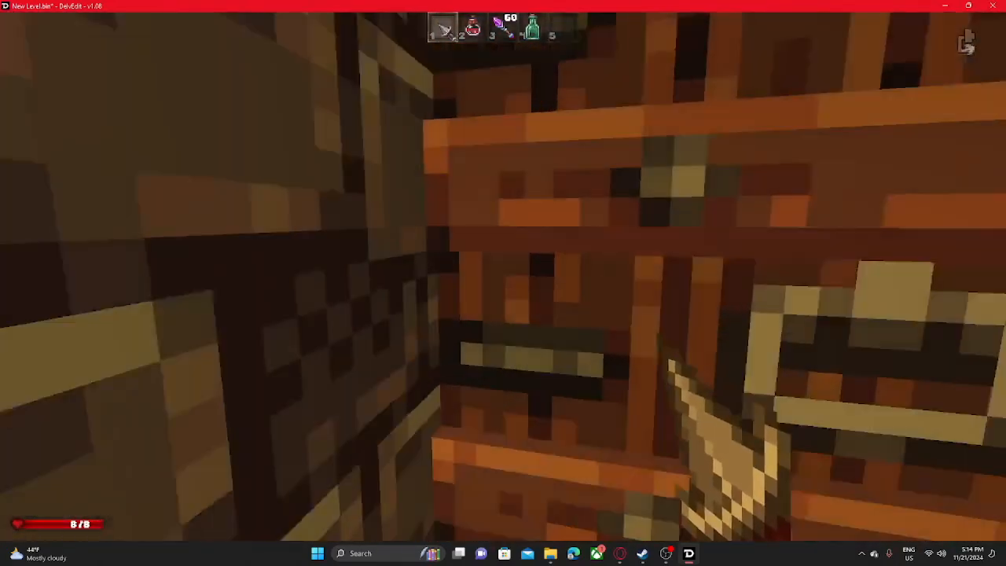
key(w)
key(w)
key(s)
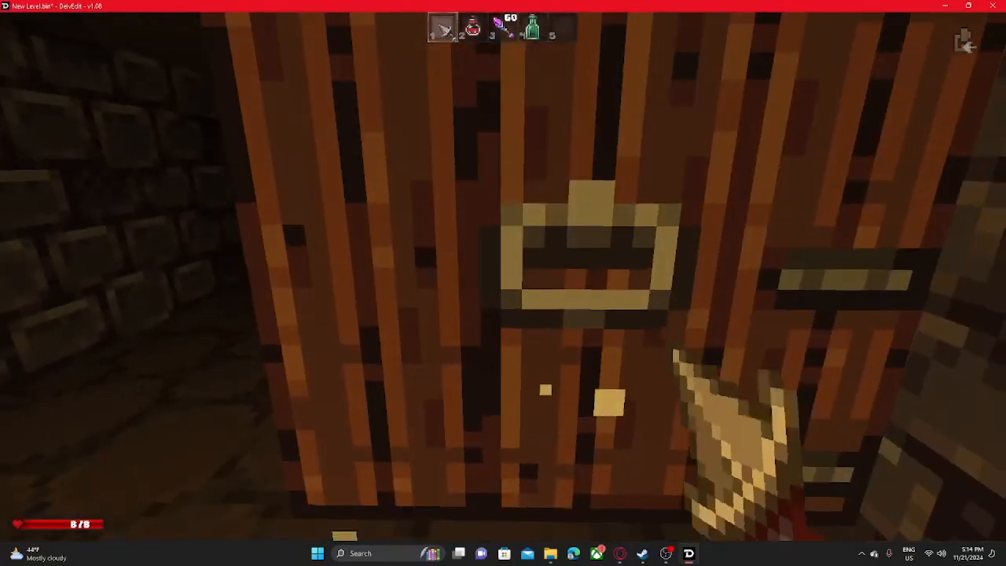
click(503, 277)
- Walk back down the corridor to the original wooden door, close it and return to the editor
key(w)
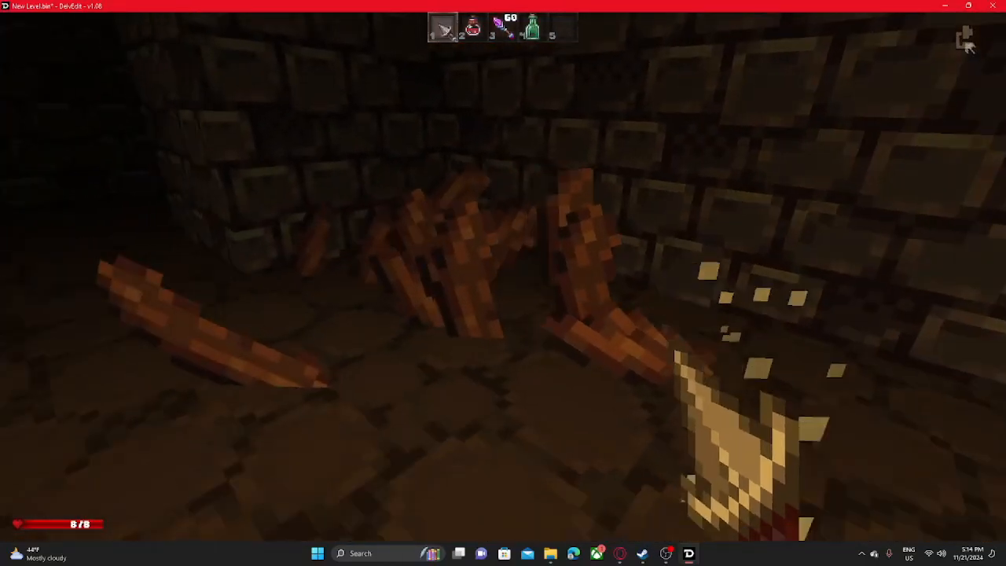
key(w)
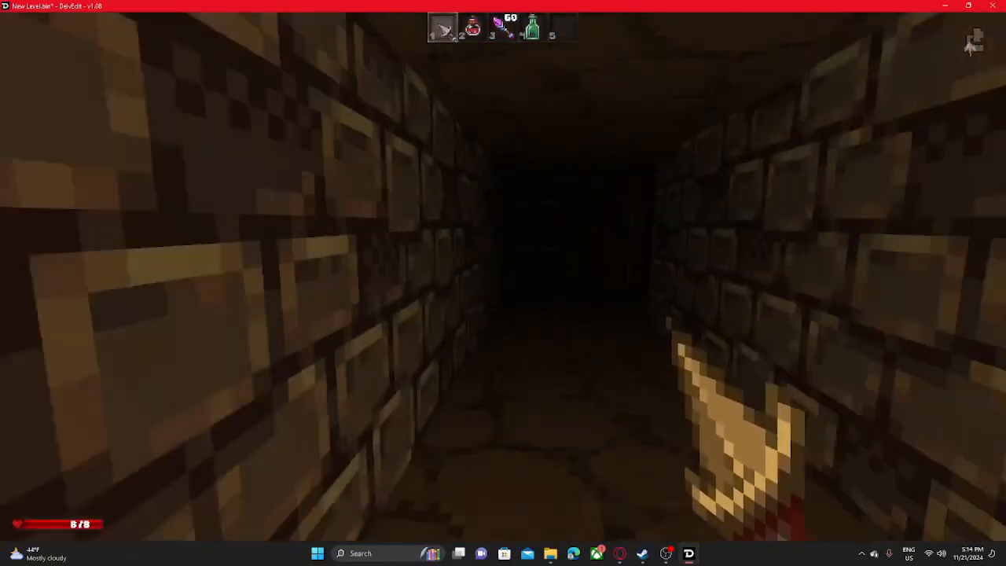
key(w)
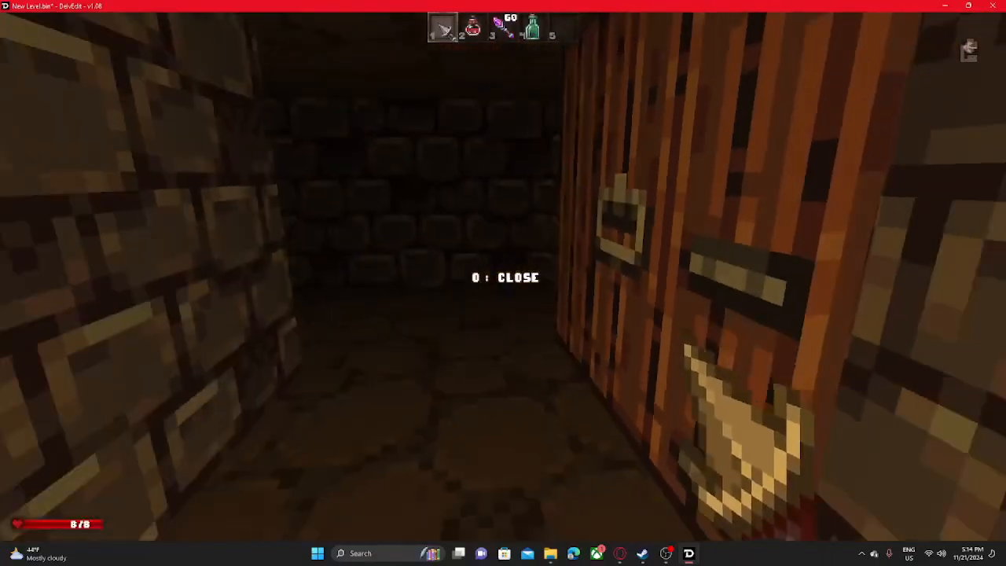
key(o)
key(Escape)
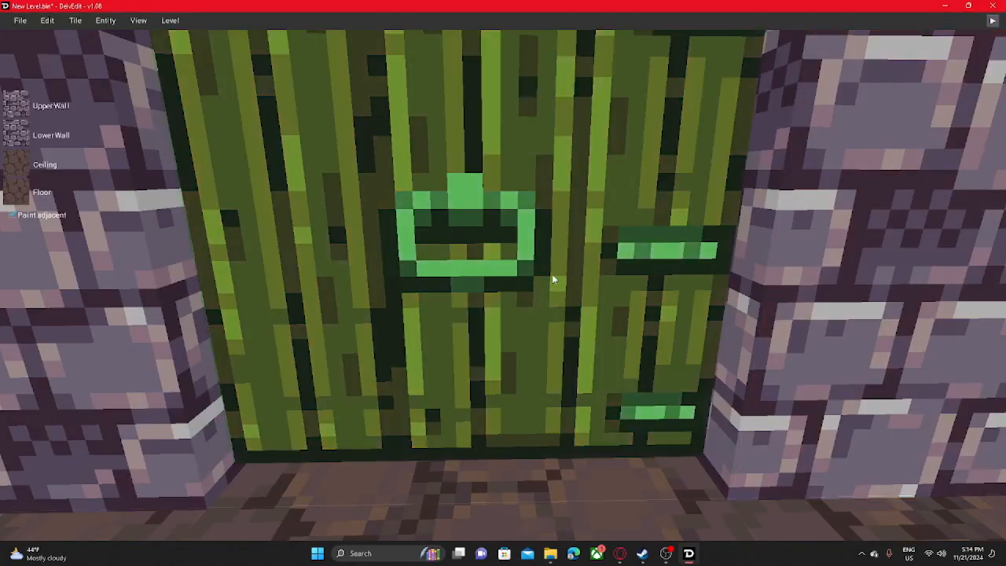
- Remove the door marker from its floor tile in the corridor
key(s)
middle_drag(552, 279, 627, 279)
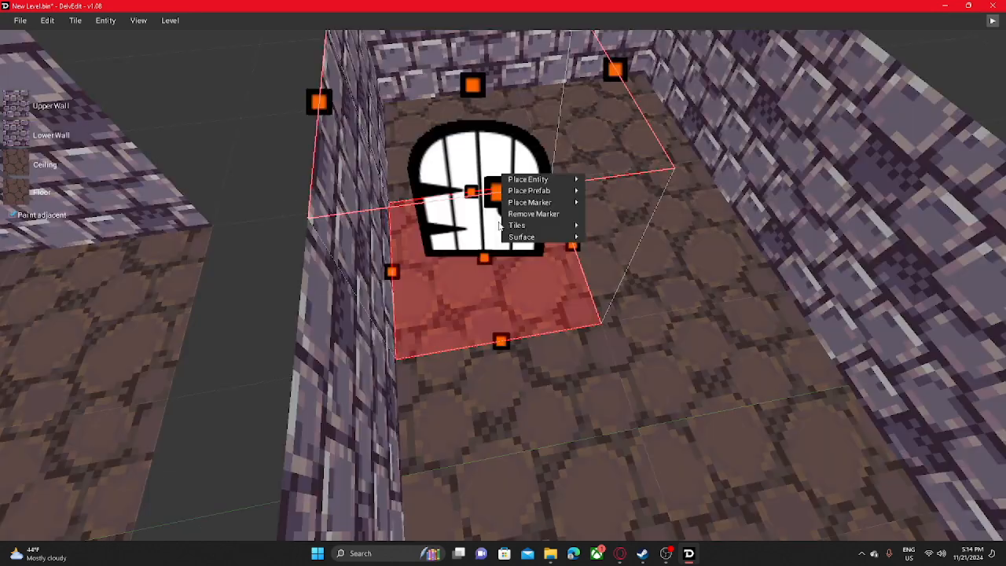
click(512, 219)
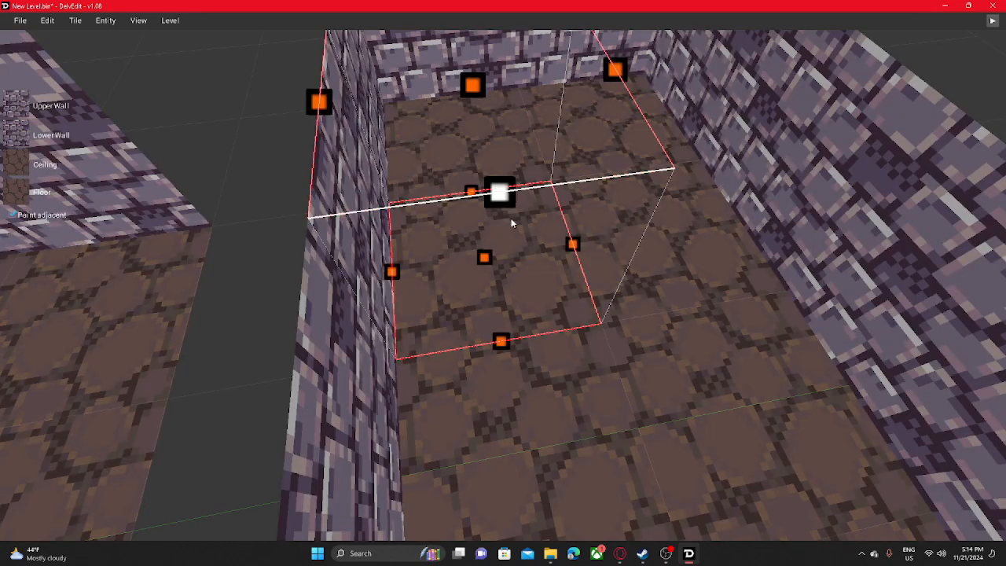
key(ctrl+z)
right_click(509, 225)
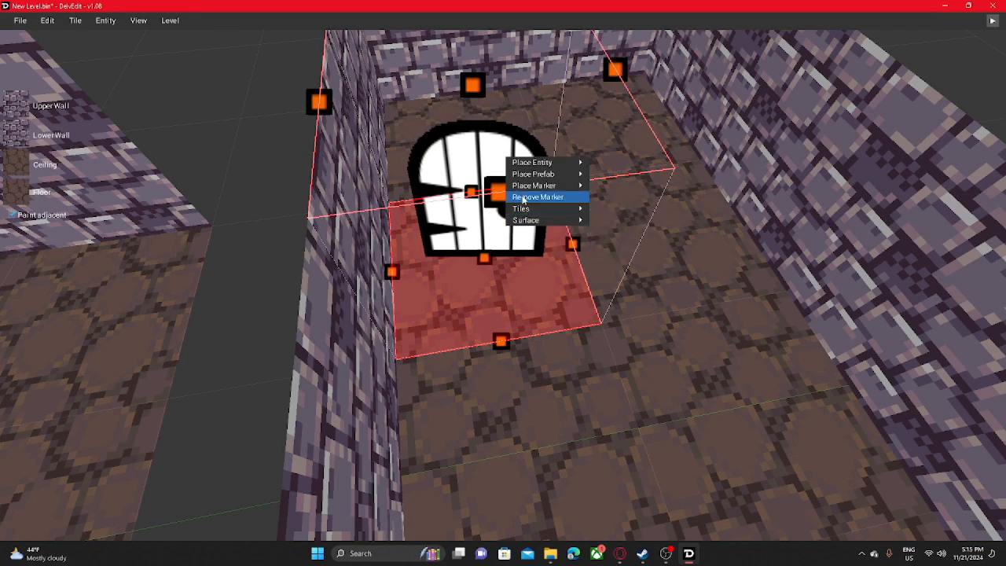
click(523, 198)
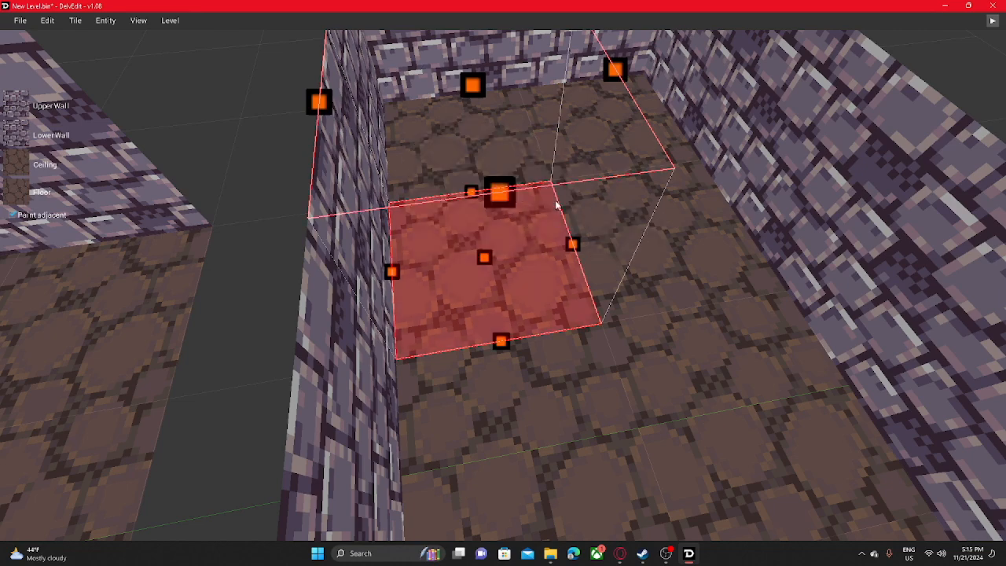
- Place a monster marker on the floor tile beside the wall in the area beyond the corridor
middle_drag(557, 205, 456, 223)
right_click(456, 225)
mouse_move(503, 170)
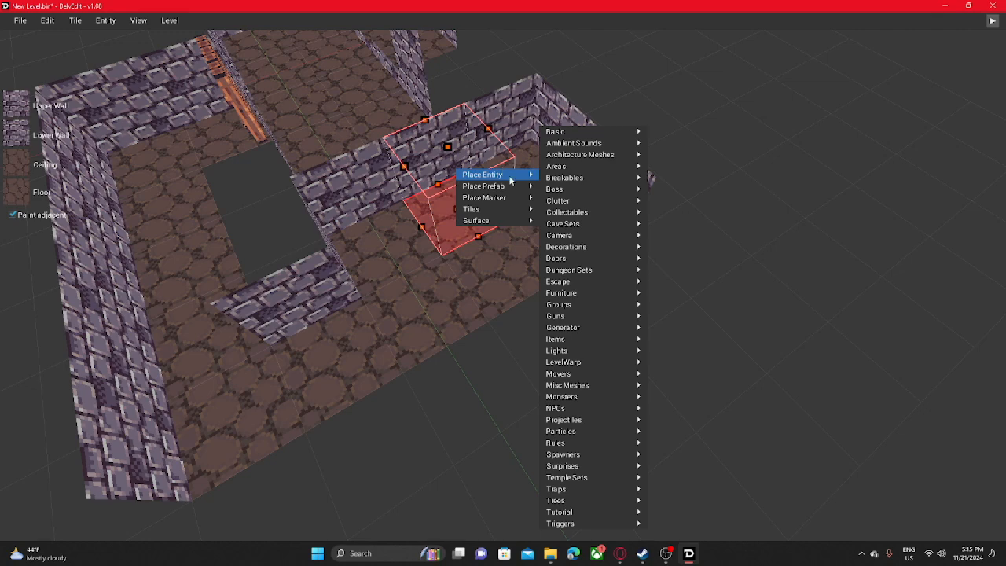
mouse_move(511, 198)
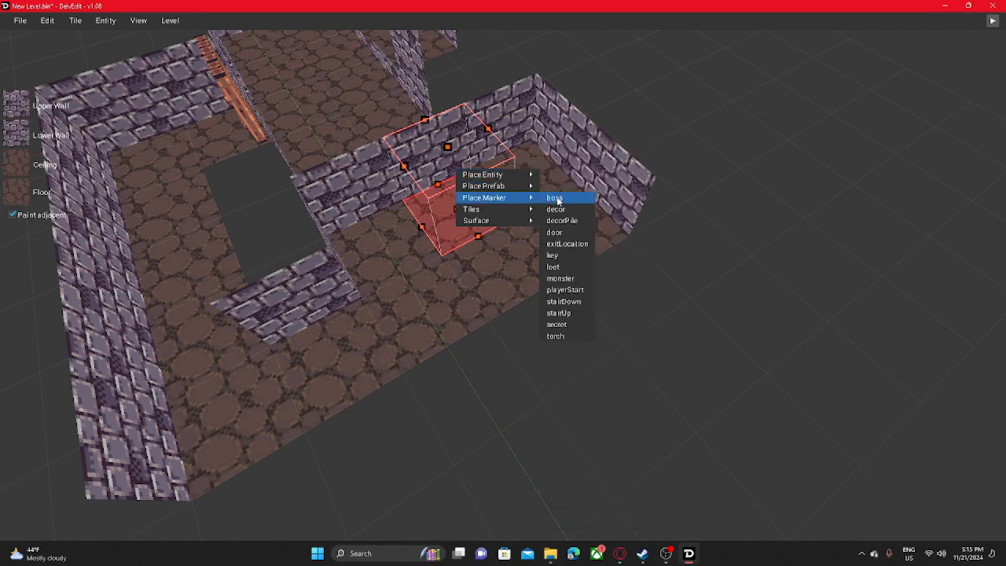
click(565, 282)
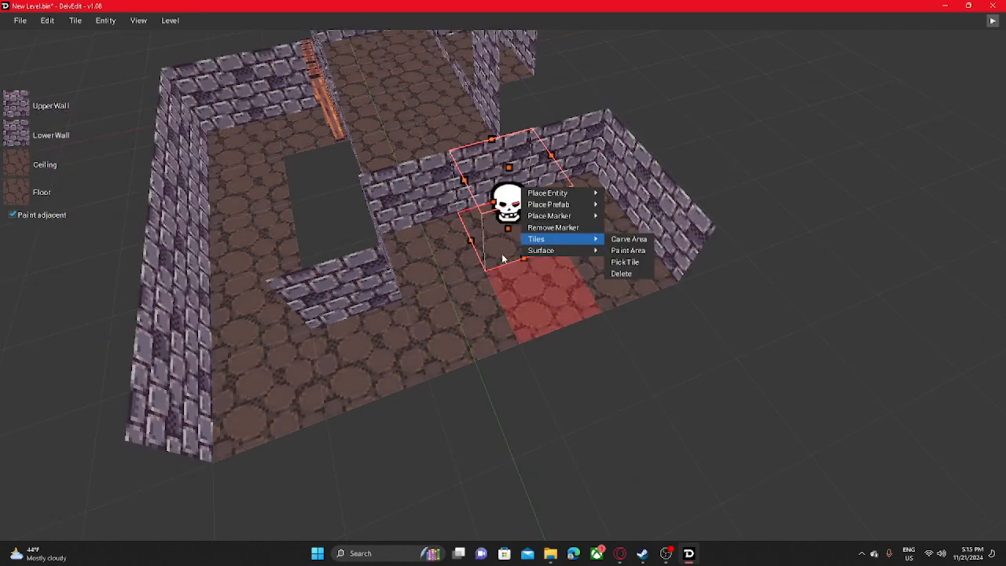
click(678, 333)
- Check the level theme used for testing, leaving DUNGEON selected
mouse_move(545, 289)
middle_down()
mouse_move(550, 265)
mouse_move(538, 283)
middle_up()
key(a)
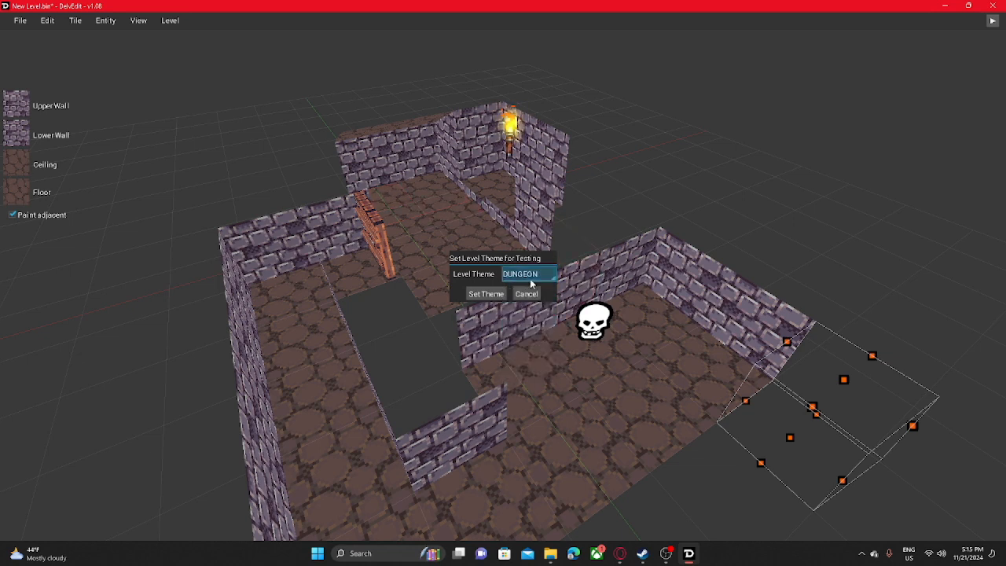
middle_drag(471, 283, 393, 212)
scroll(448, 287, down, 3)
scroll(452, 288, up, 5)
scroll(472, 285, up, 5)
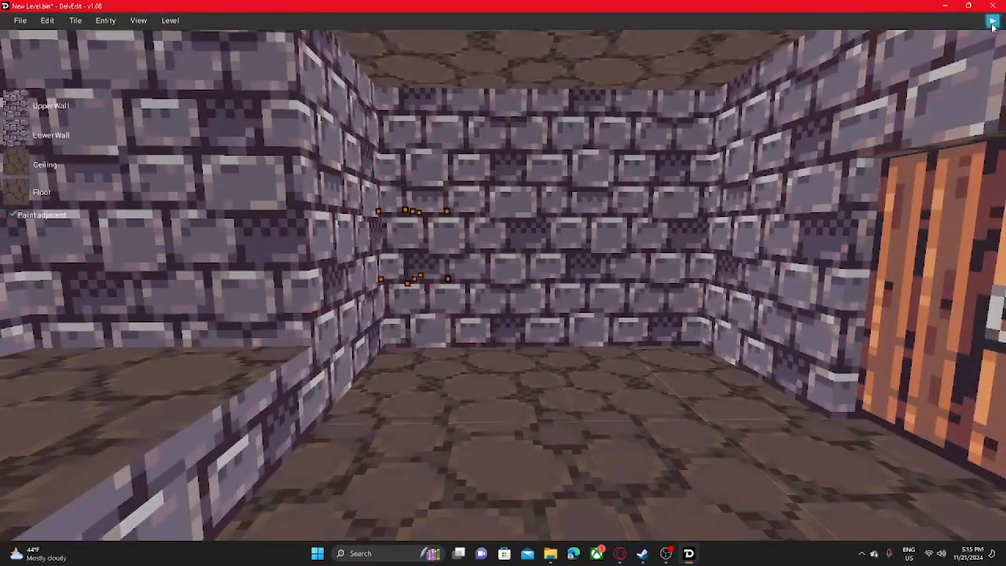
- Start a play-test beside the wooden door and walk down the side corridor towards the monster marker's location
click(992, 20)
key(w)
key(w)
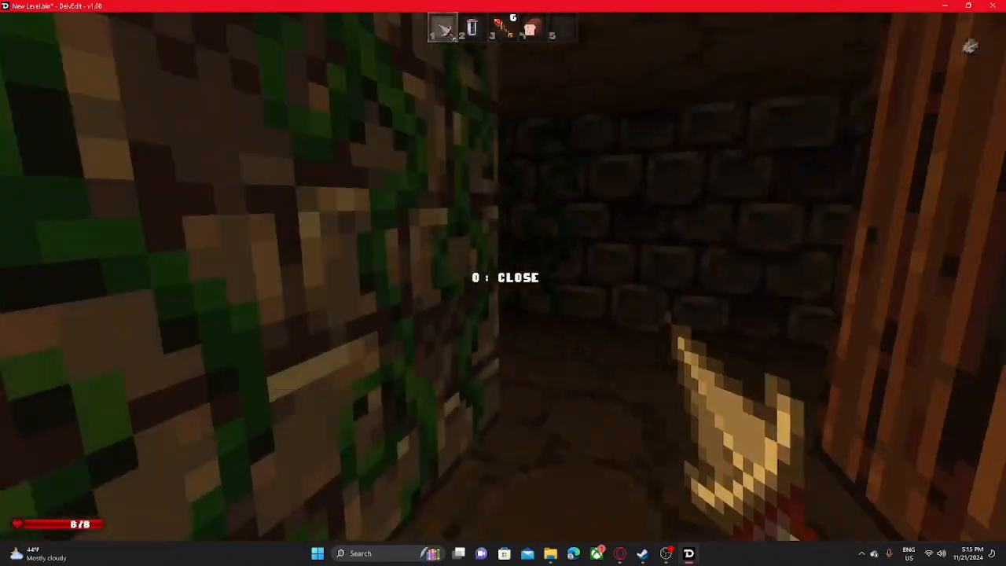
key(w)
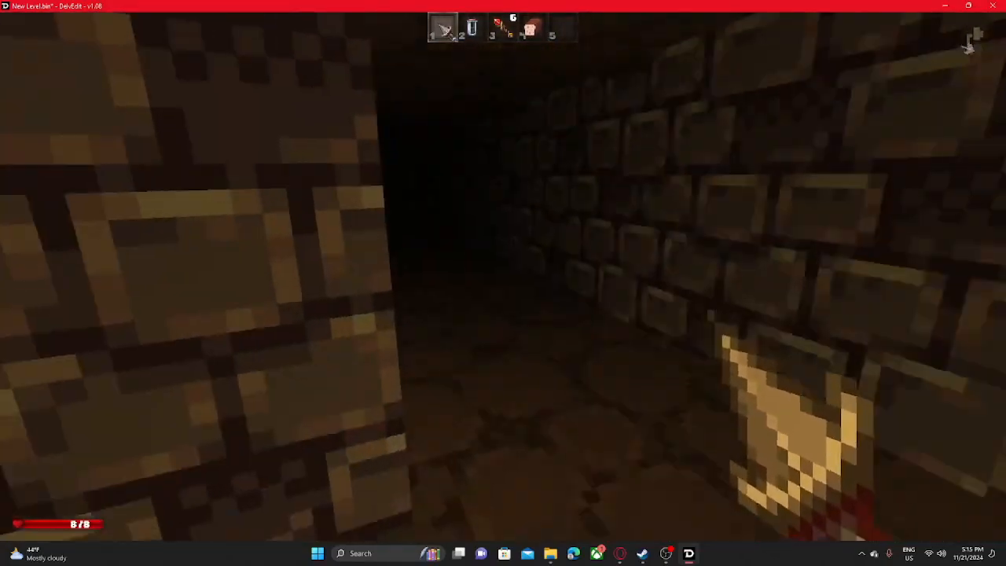
- Fight the monster in the dark corridor with the equipped weapon until it is killed
key(w)
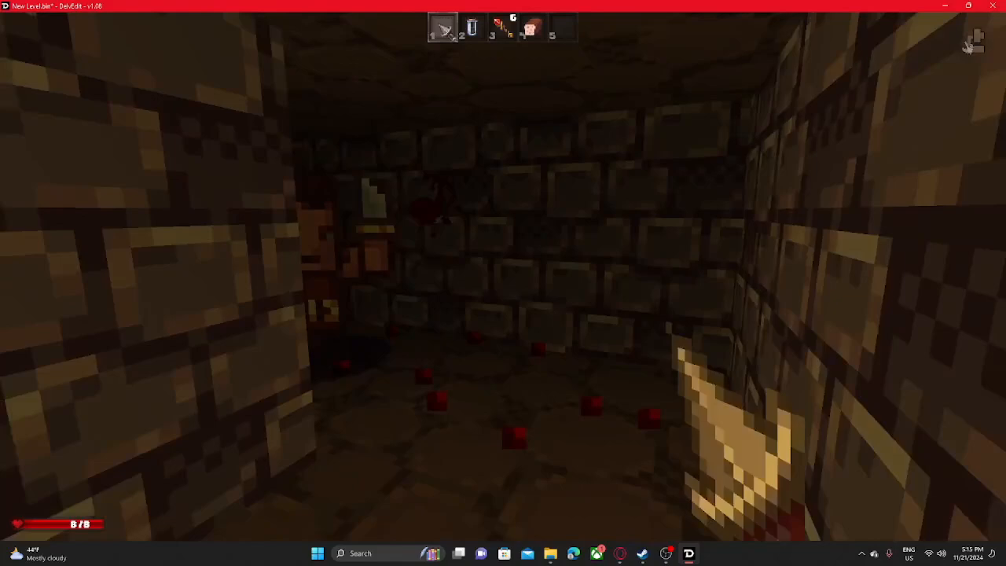
key(w)
click(503, 276)
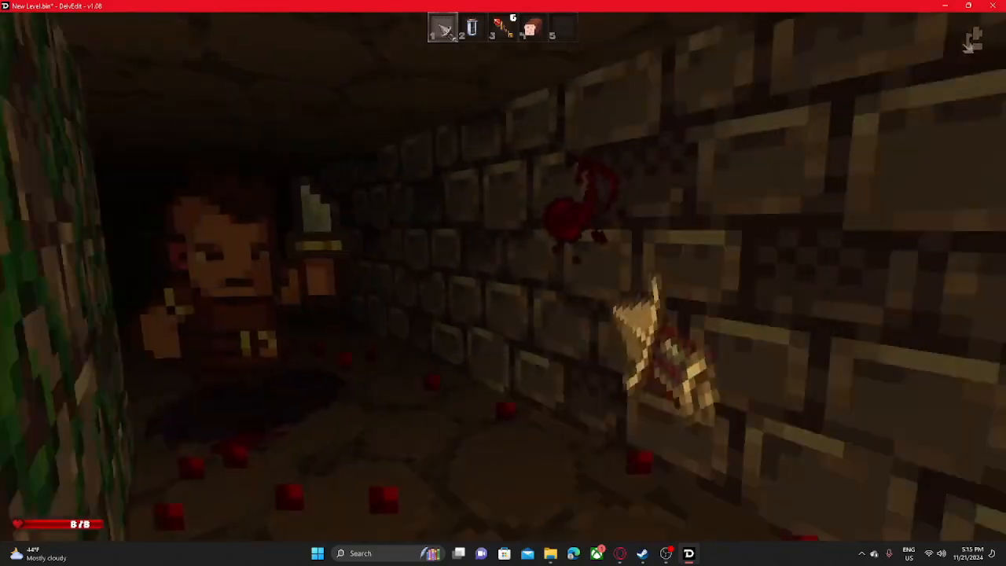
click(503, 277)
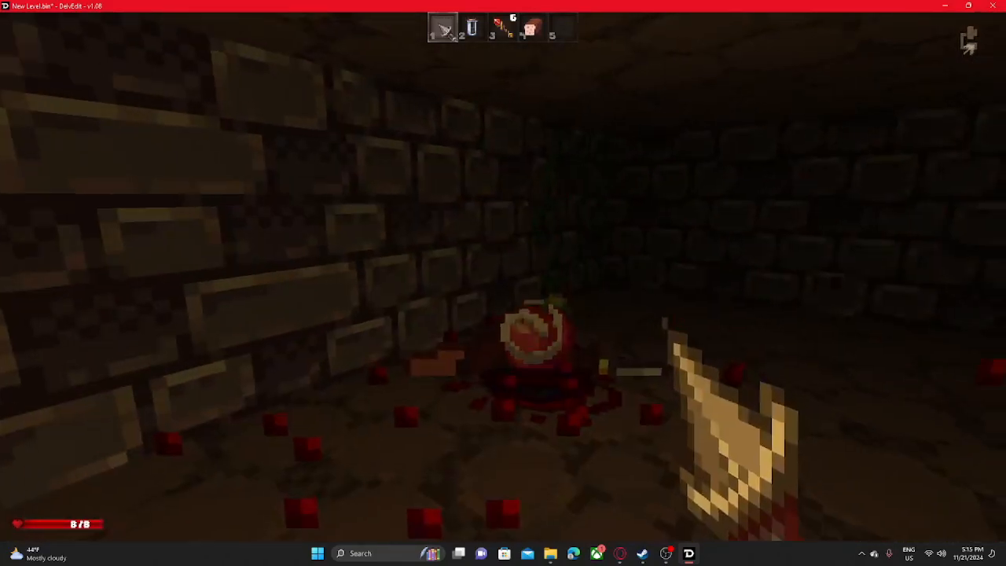
- Collect the apple dropped by the slain monster and return to the editor
key(w)
key(e)
key(w)
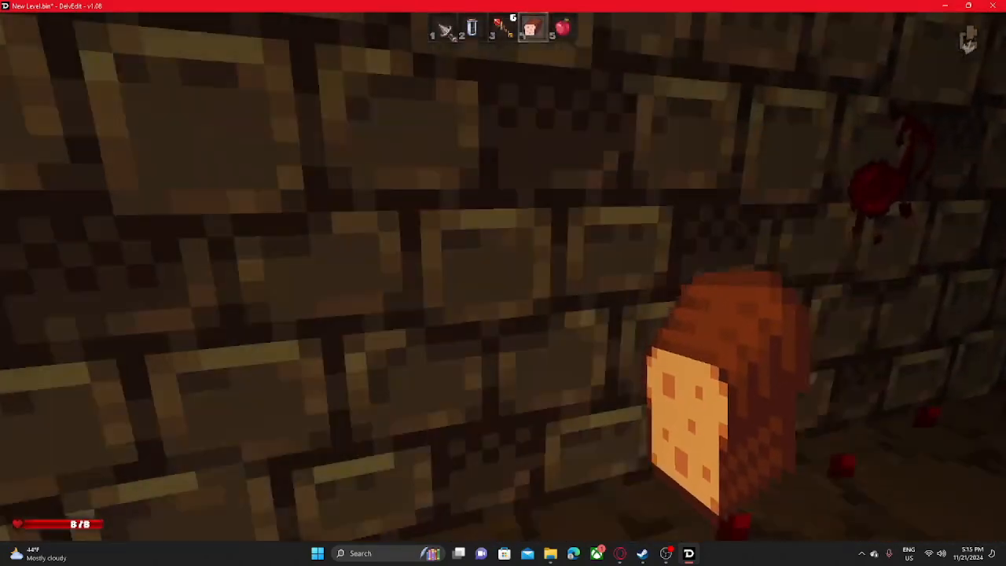
key(5)
key(Escape)
- Place a DRUID from the DUNGEON monster entities on the floor tile beside the wall
right_click(457, 241)
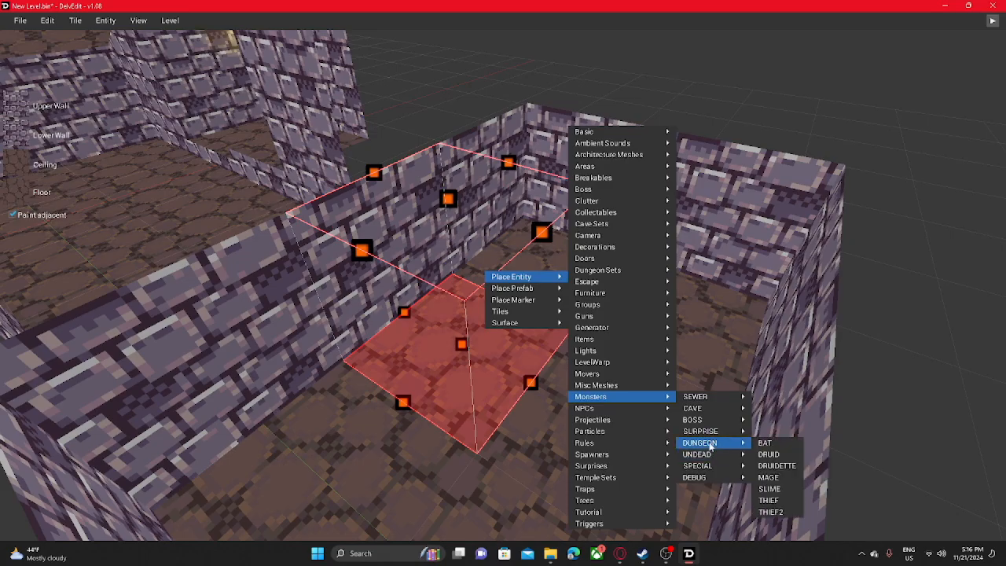
click(769, 456)
middle_drag(503, 424, 476, 416)
scroll(471, 405, up, 5)
scroll(476, 417, down, 7)
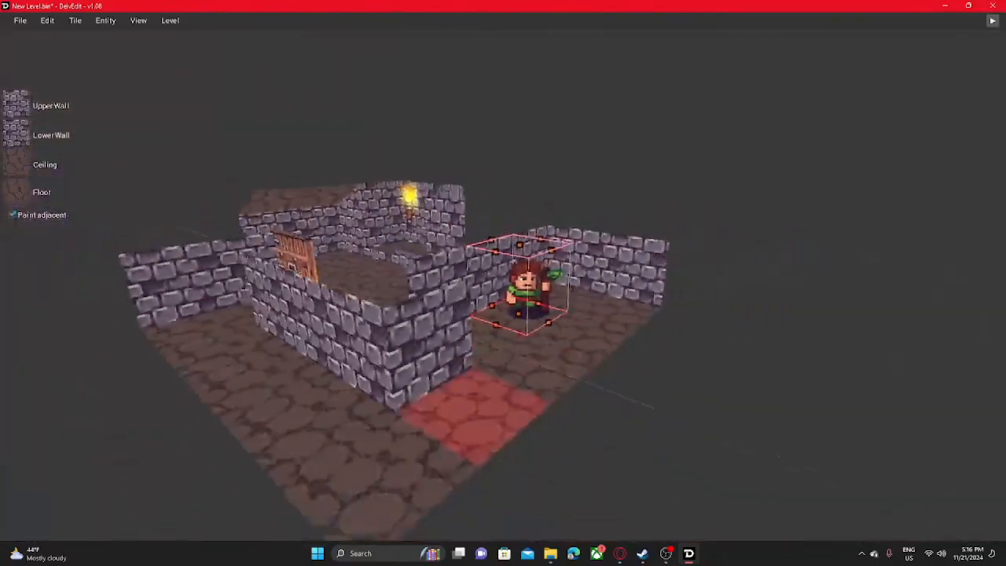
scroll(476, 417, down, 5)
scroll(482, 377, up, 12)
middle_drag(546, 370, 476, 421)
scroll(472, 417, down, 6)
- Switch to Steam, open Delver's Workshop page and skim its most popular mods
click(692, 557)
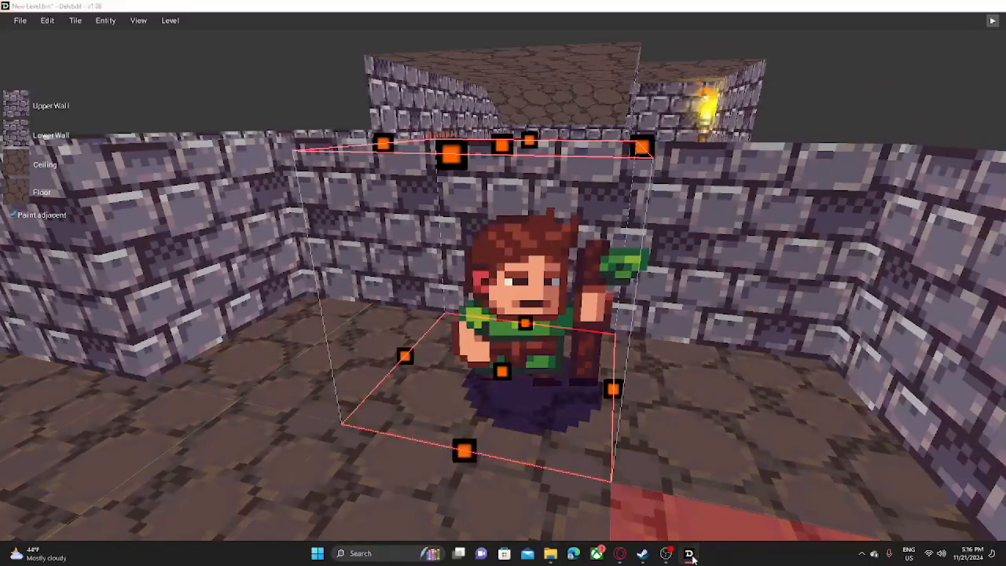
click(644, 553)
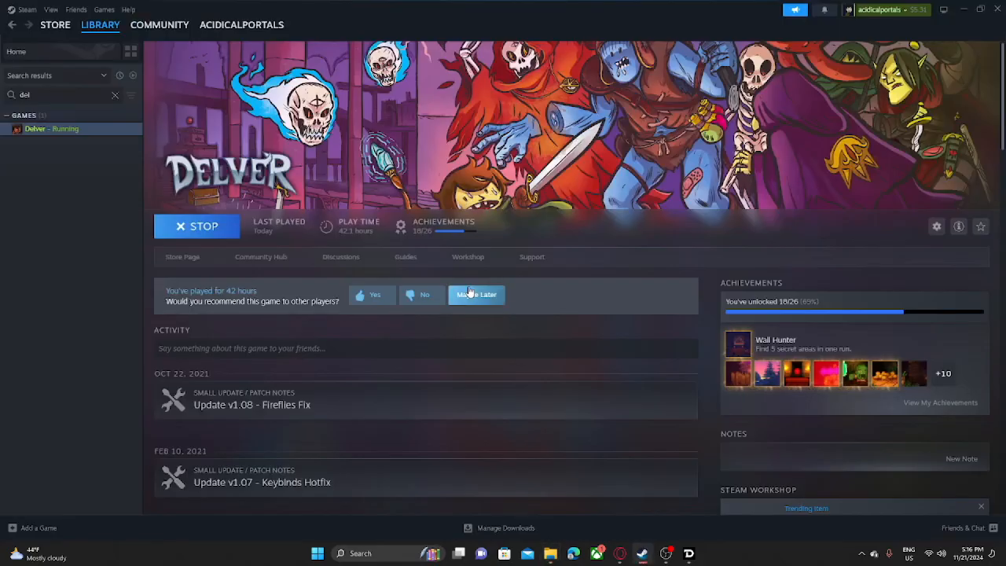
click(472, 262)
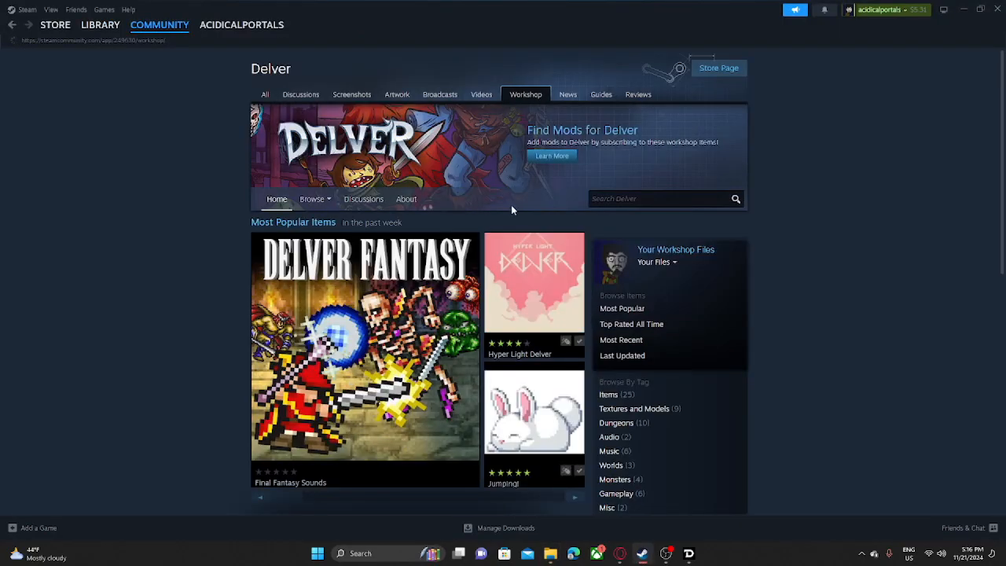
scroll(515, 267, down, 8)
scroll(510, 220, up, 8)
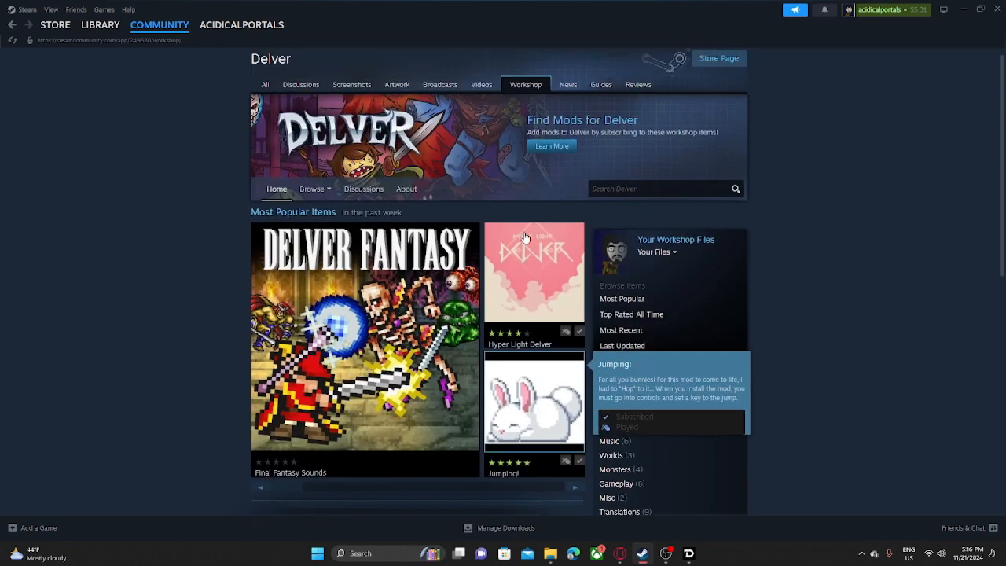
scroll(529, 241, down, 2)
- View the account's favorited Delver Workshop items, then close Steam and return to DelvEdit
mouse_move(657, 123)
click(654, 154)
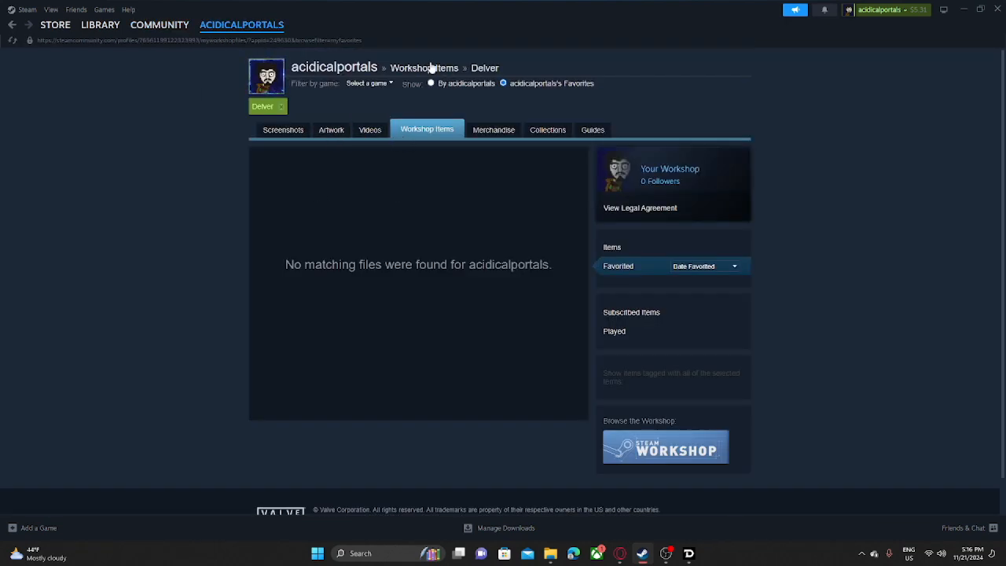
click(997, 9)
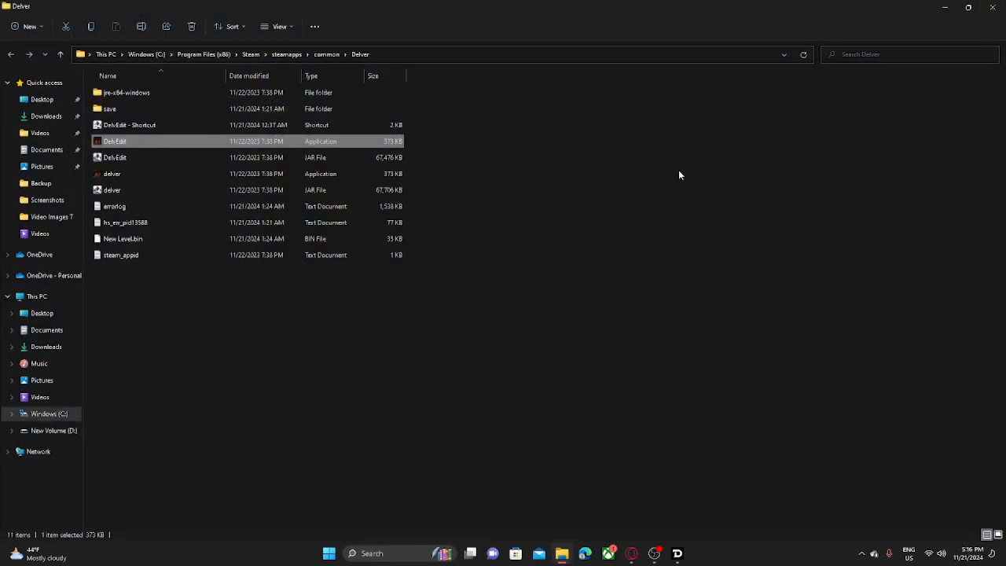
click(679, 560)
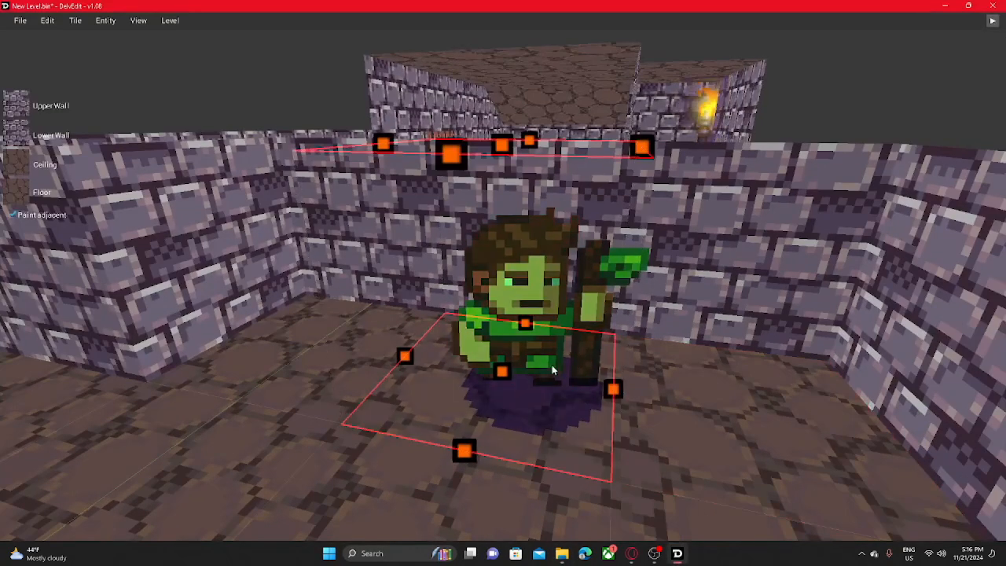
- Select the druid, review its damageType options and choose PHYSICAL
right_drag(542, 298, 671, 340)
click(455, 272)
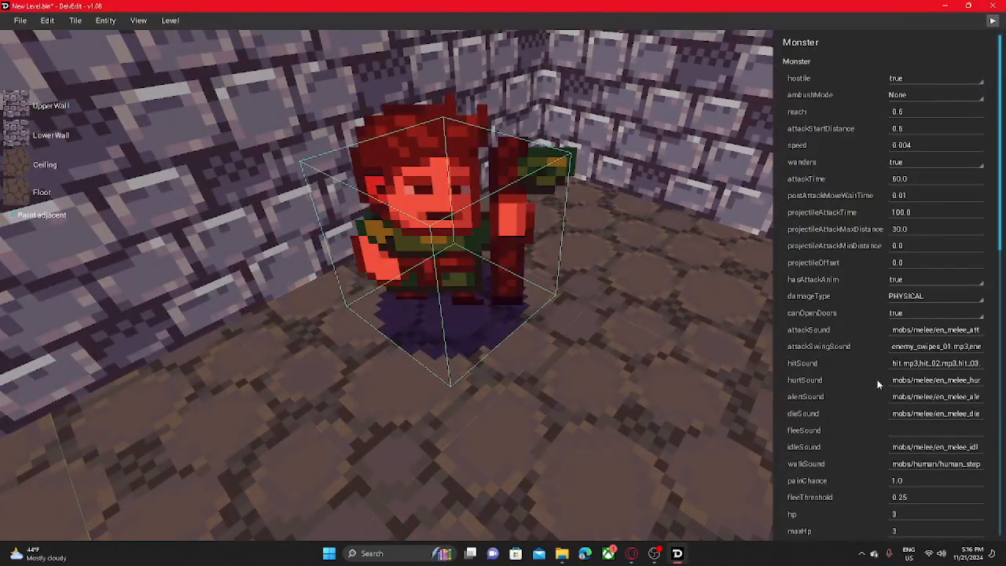
click(901, 298)
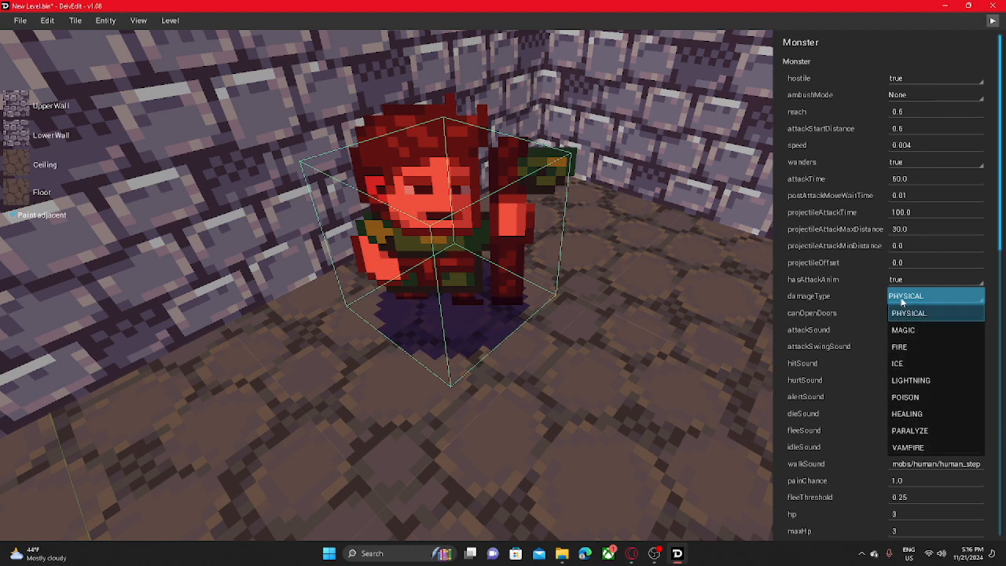
click(910, 312)
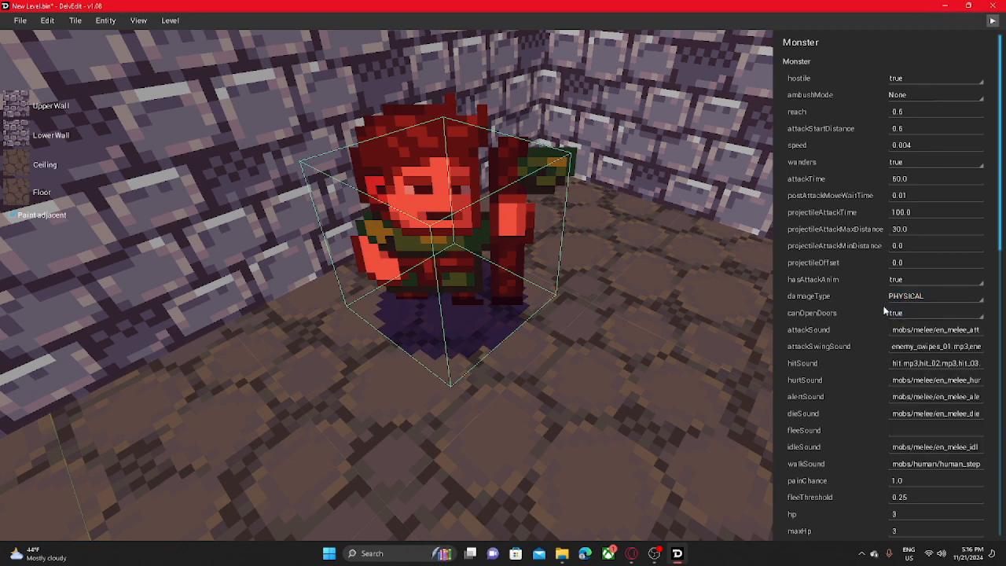
- Review the druid's sound, stat, loot, trigger, visual and physics properties
scroll(880, 311, down, 5)
scroll(877, 311, up, 5)
scroll(864, 331, down, 5)
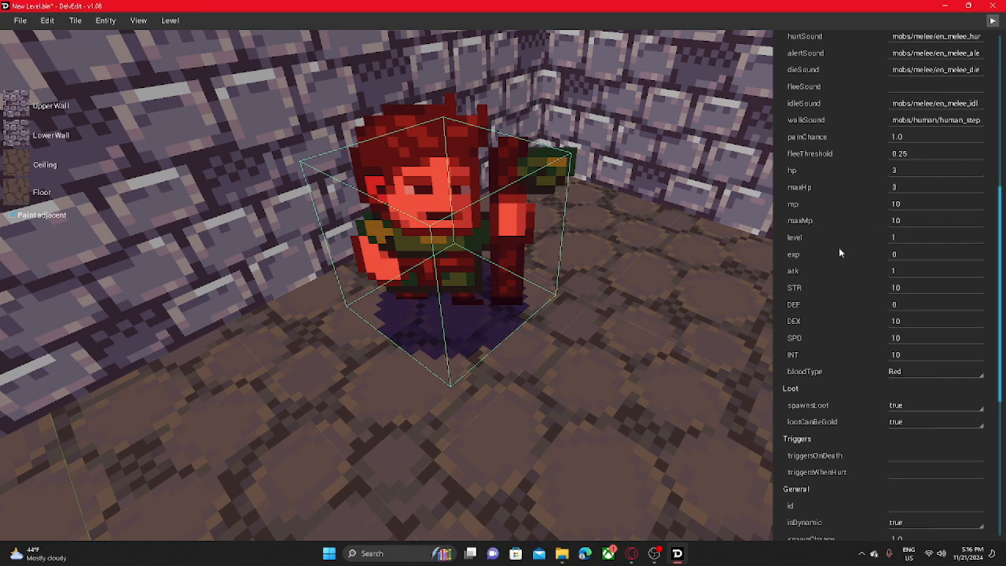
scroll(904, 256, down, 5)
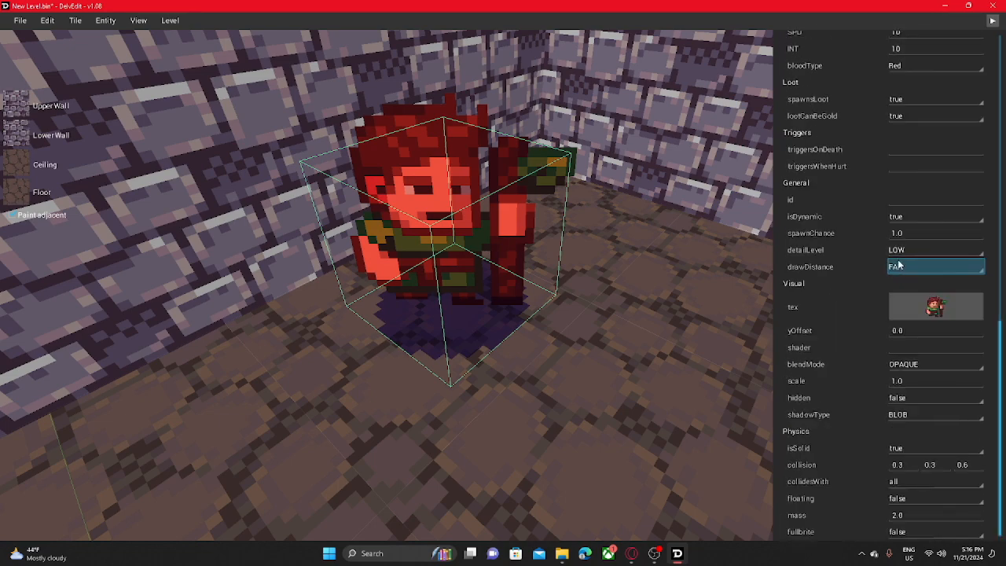
scroll(885, 305, up, 5)
scroll(882, 313, down, 5)
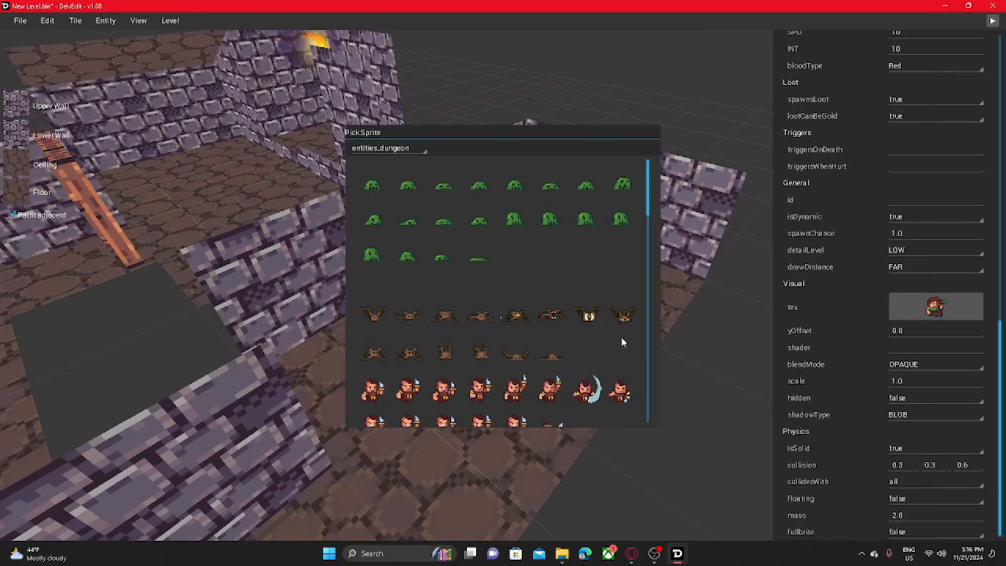
- Open the druid's sprite picker and browse the armor and item sprite sheets
scroll(621, 342, up, 2)
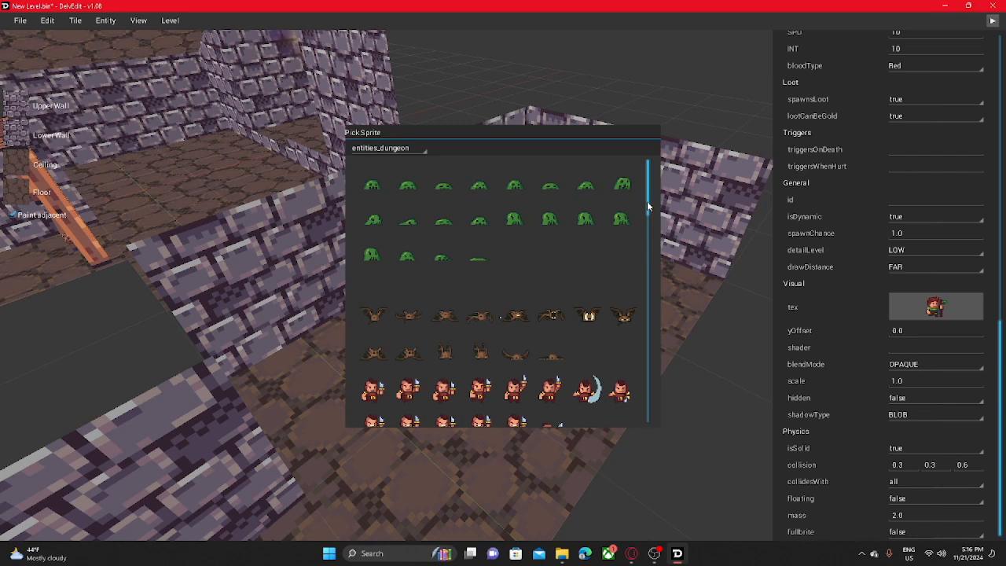
mouse_move(649, 206)
mouse_down()
mouse_move(650, 393)
mouse_move(646, 197)
mouse_up()
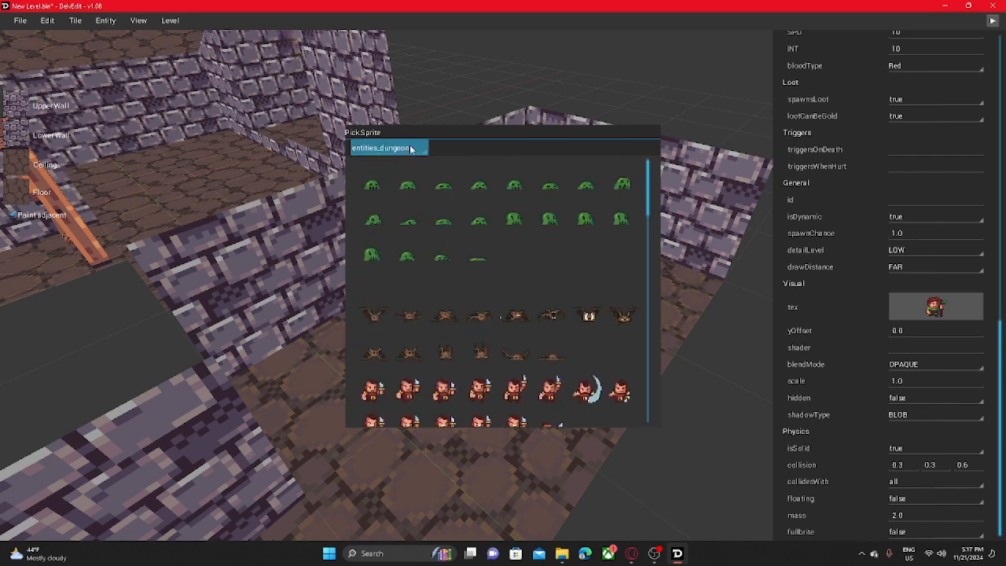
click(410, 149)
click(394, 219)
click(386, 155)
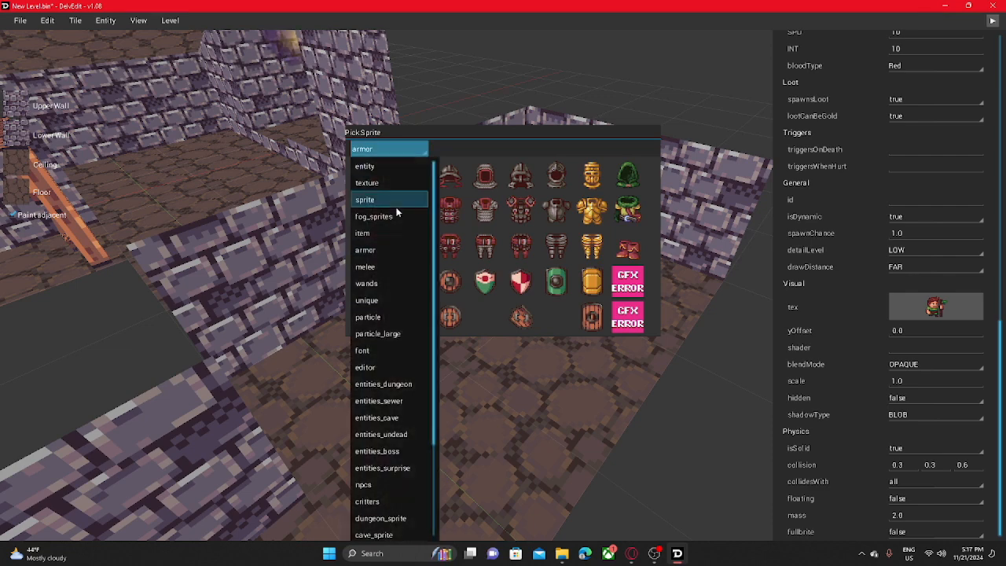
click(384, 229)
scroll(421, 248, down, 10)
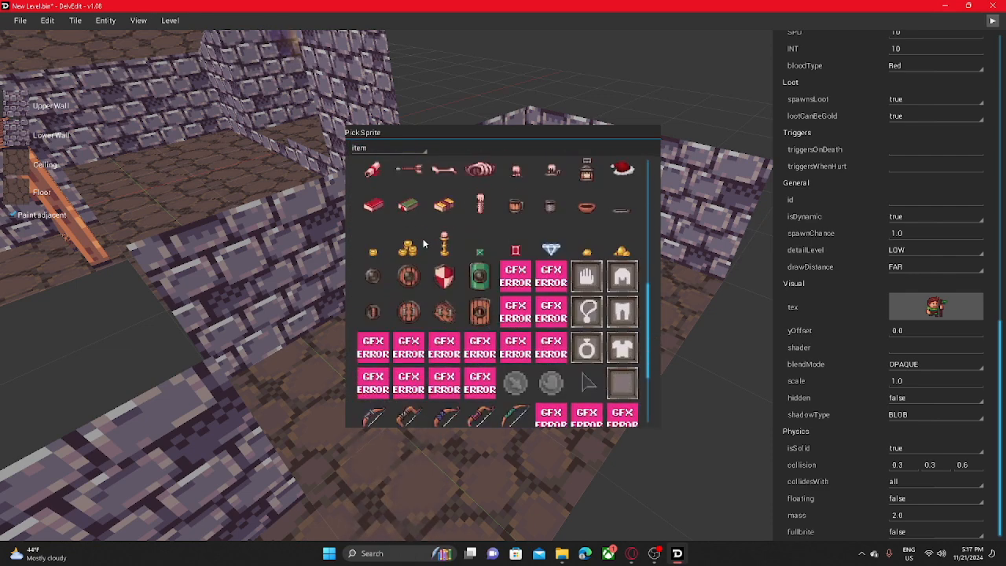
scroll(421, 248, down, 5)
scroll(393, 267, up, 6)
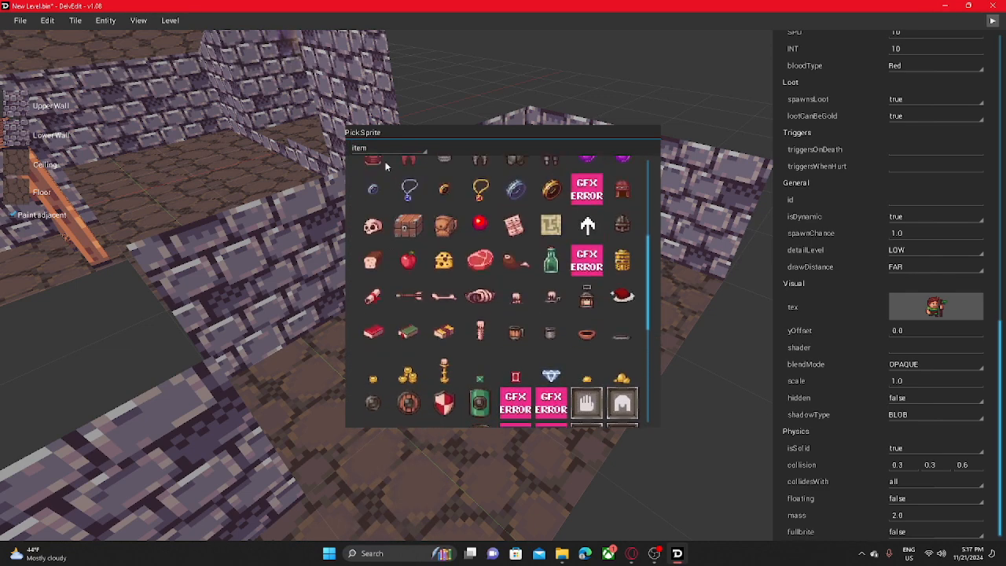
- Replace the druid's tex sprite with the small green crystal from the cave_sprite sheet
click(387, 148)
scroll(385, 299, down, 1)
click(382, 351)
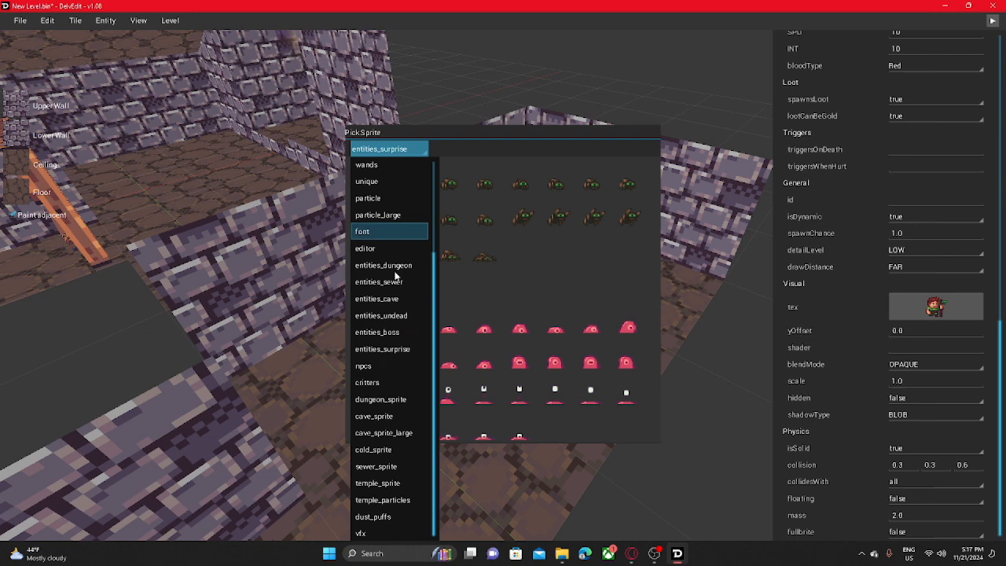
click(393, 414)
drag(648, 134, 583, 141)
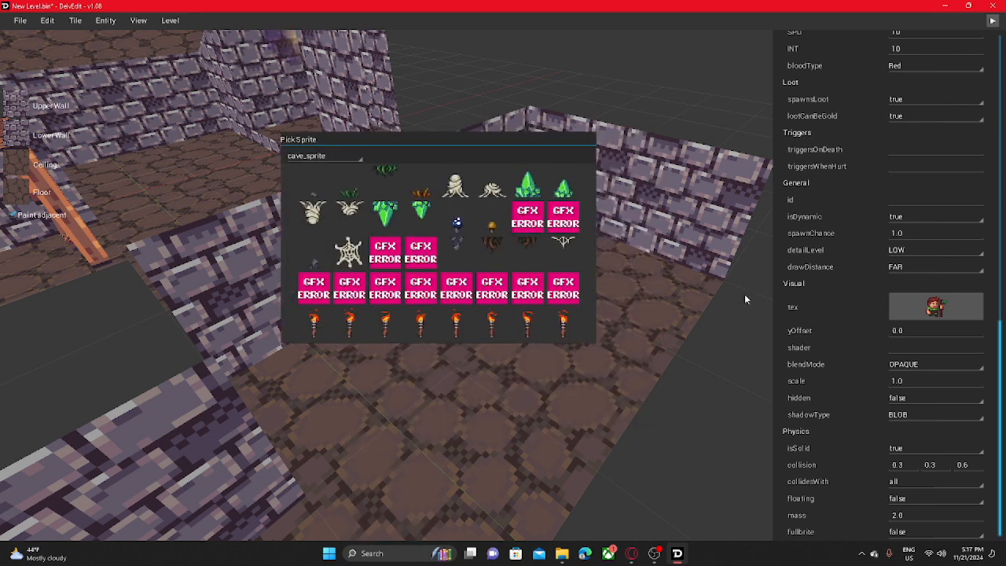
click(562, 187)
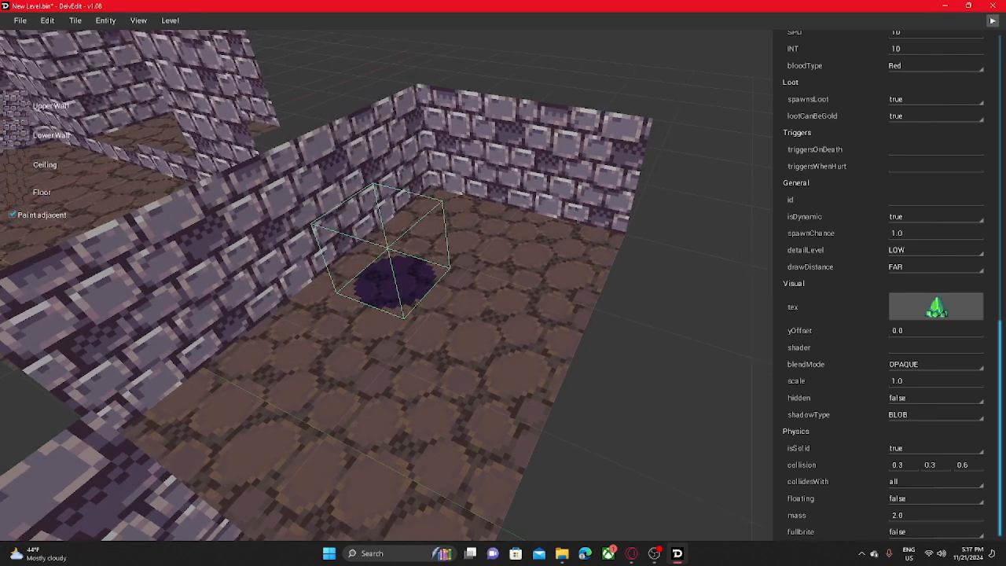
middle_drag(561, 188, 584, 202)
- Play-test the level from inside the walled room, then return to the editor
click(485, 344)
right_click(487, 325)
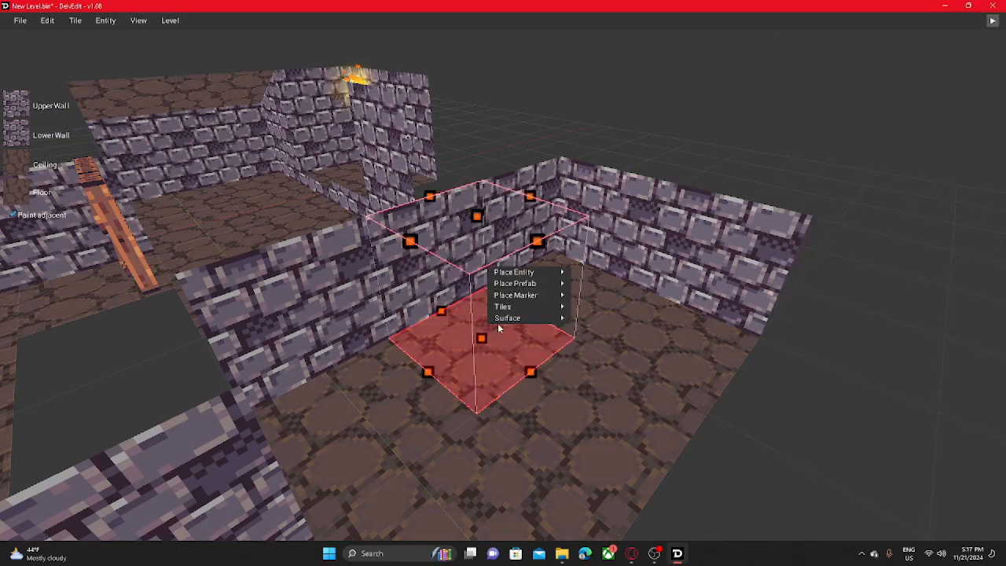
mouse_move(513, 276)
middle_drag(504, 334, 536, 316)
key(w)
key(s)
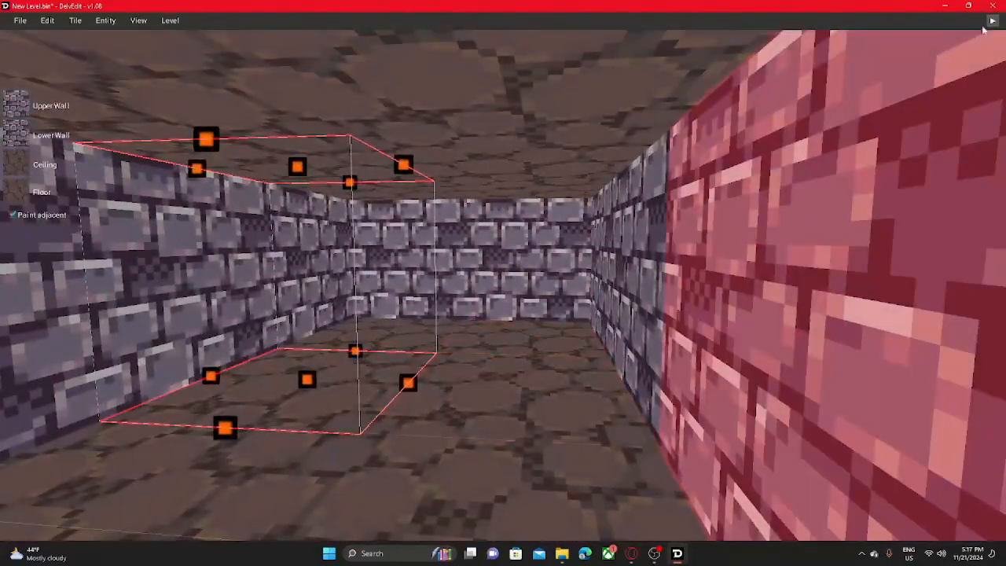
click(993, 22)
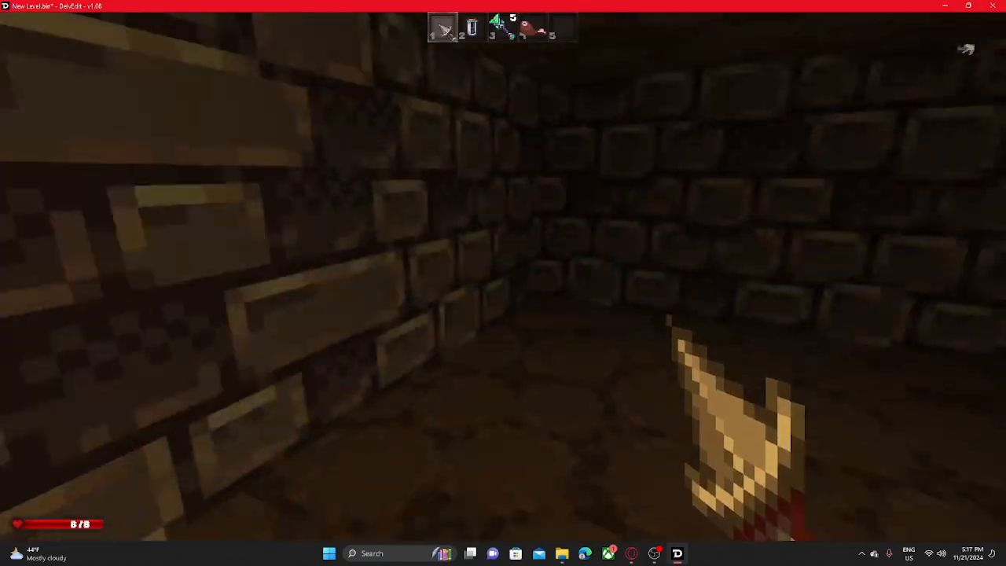
key(Escape)
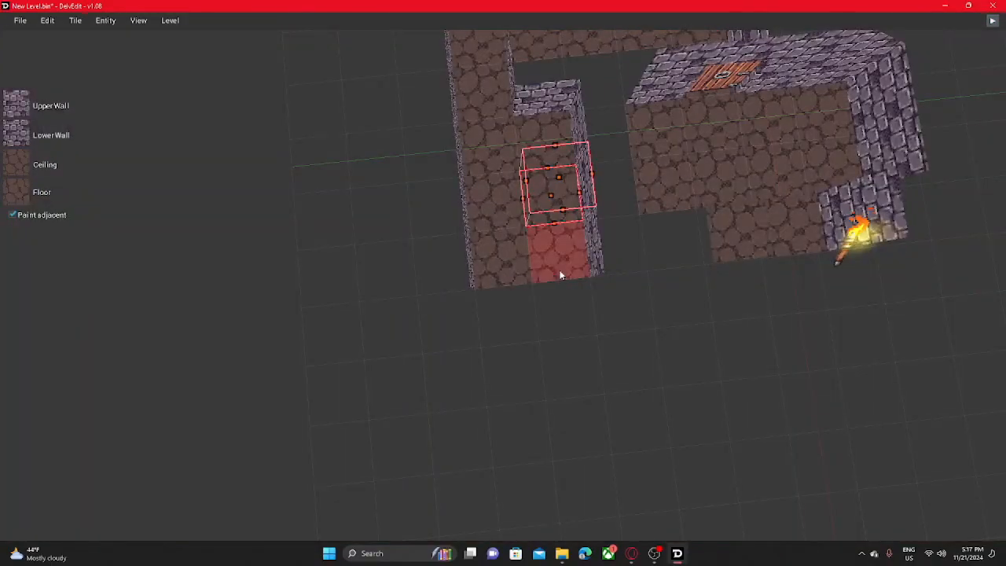
- Texture the floor of the selected strip at the room's end with blue water and lower it below the room floor
click(16, 203)
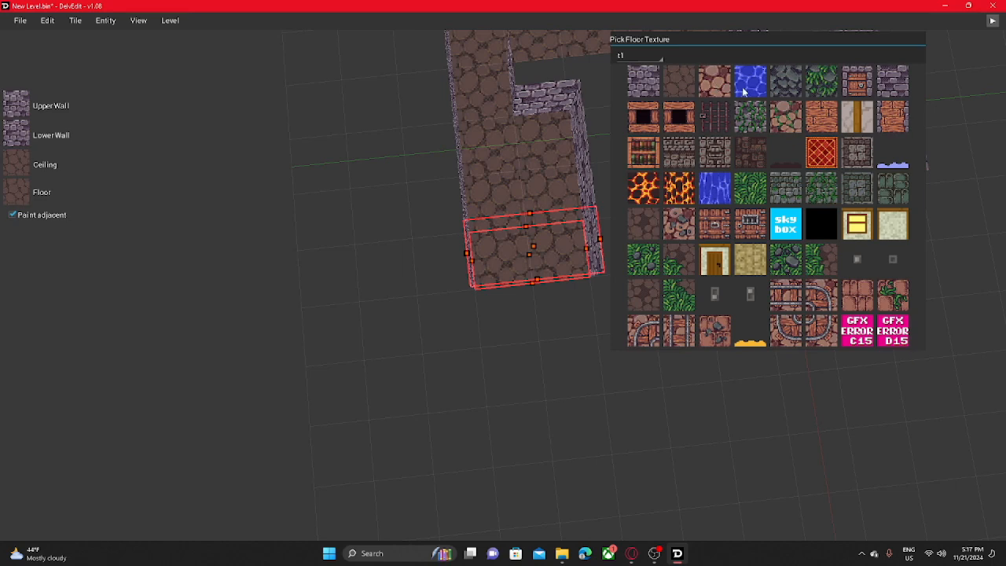
click(749, 82)
key(super+x)
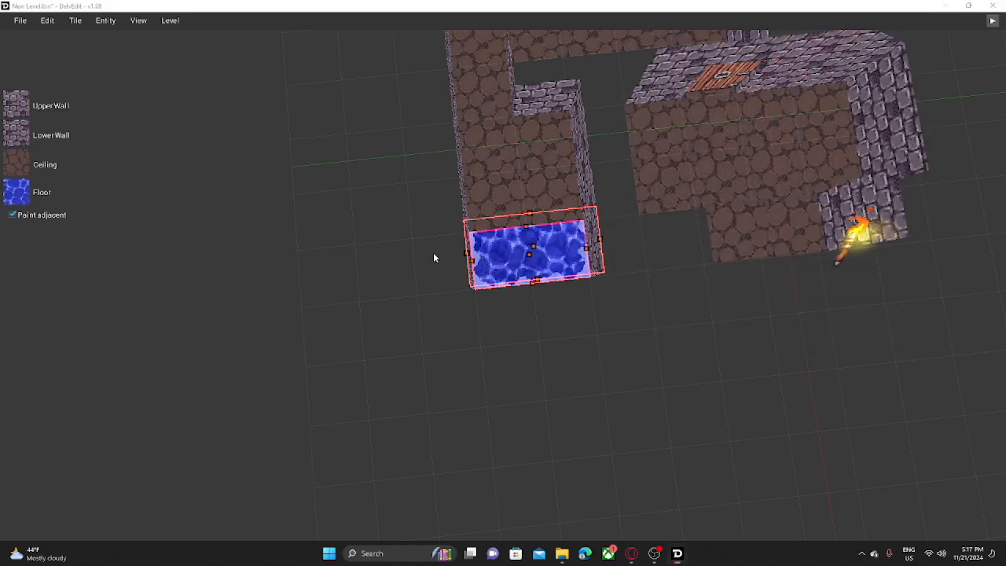
middle_drag(358, 239, 425, 209)
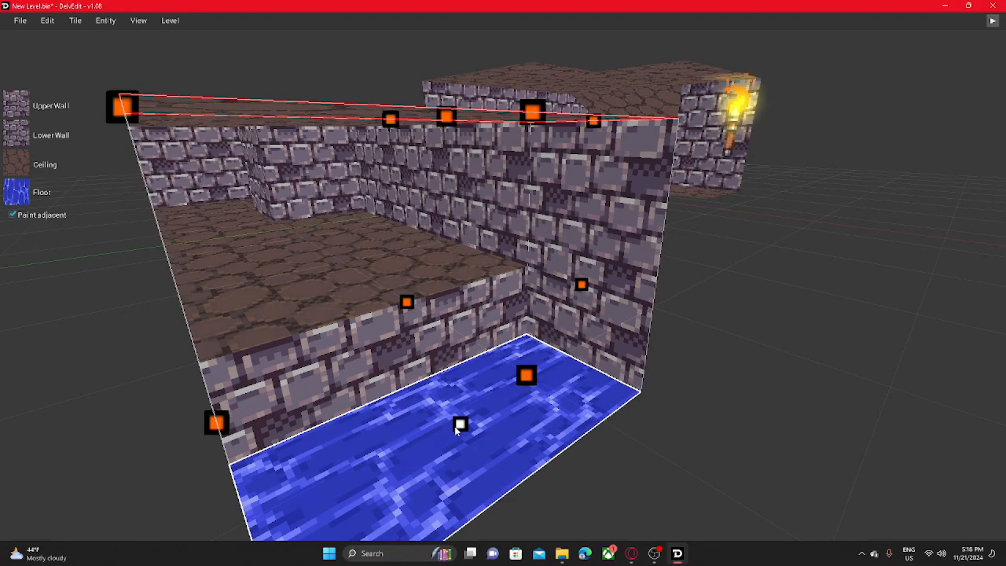
- Delete the water strip and build a separate lava-floored strip, deepening it into a tall-walled pit
key(Delete)
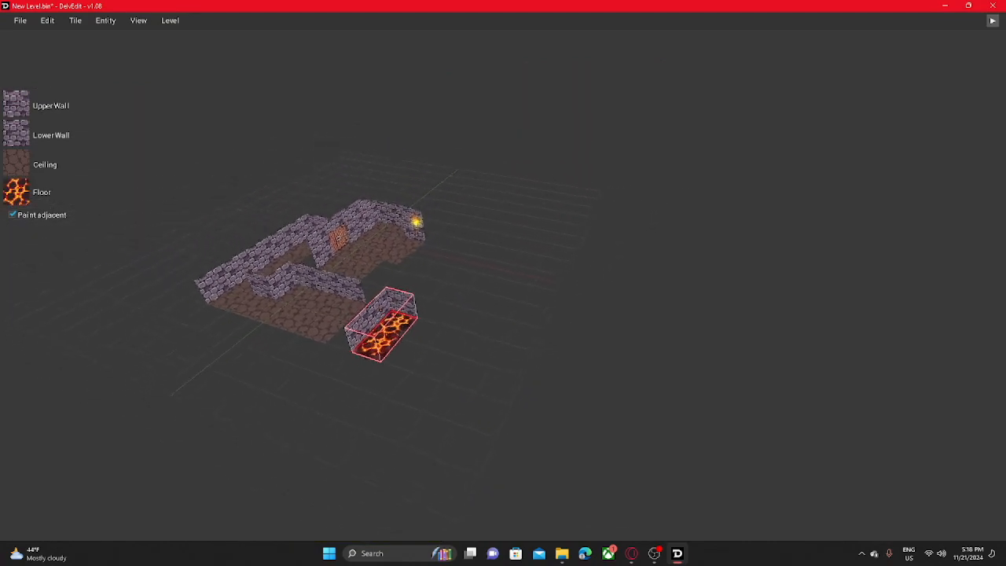
key(w)
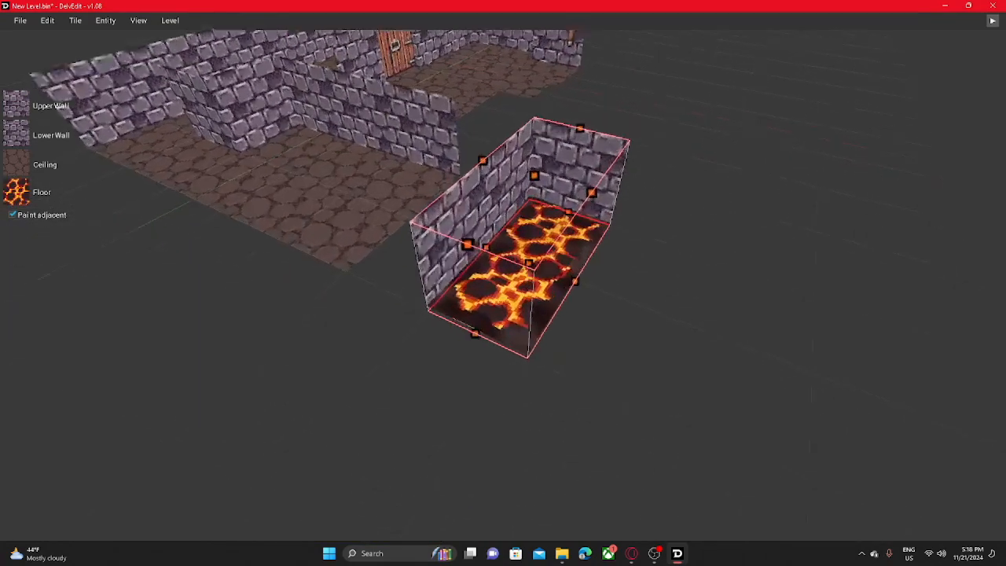
key(w)
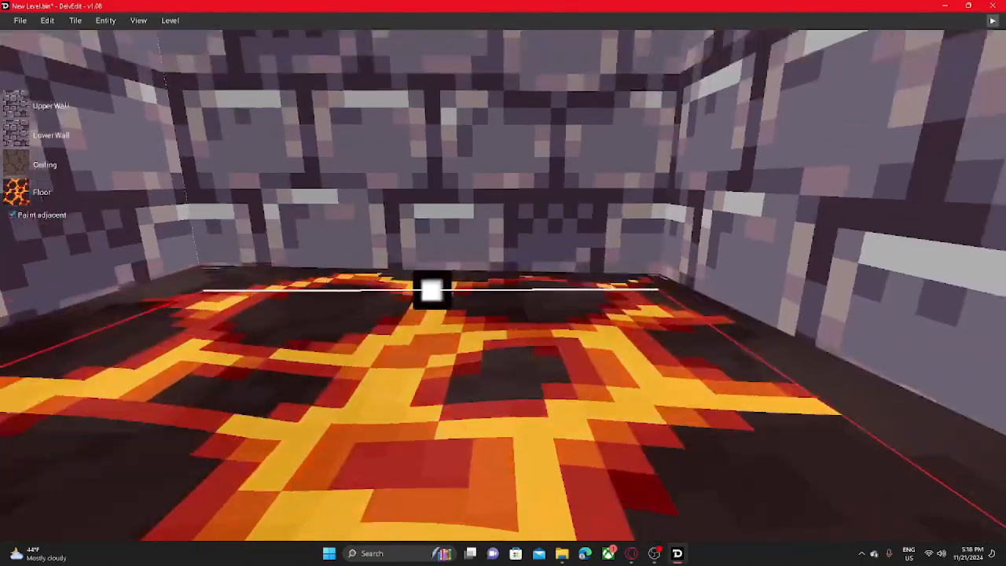
key(s)
key(w)
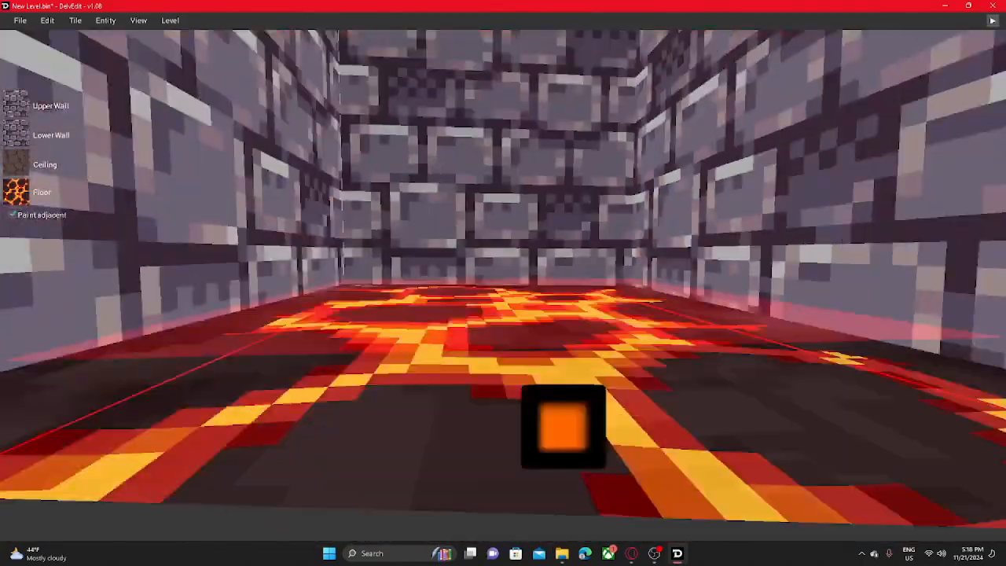
key(s)
key(w)
key(s)
key(w)
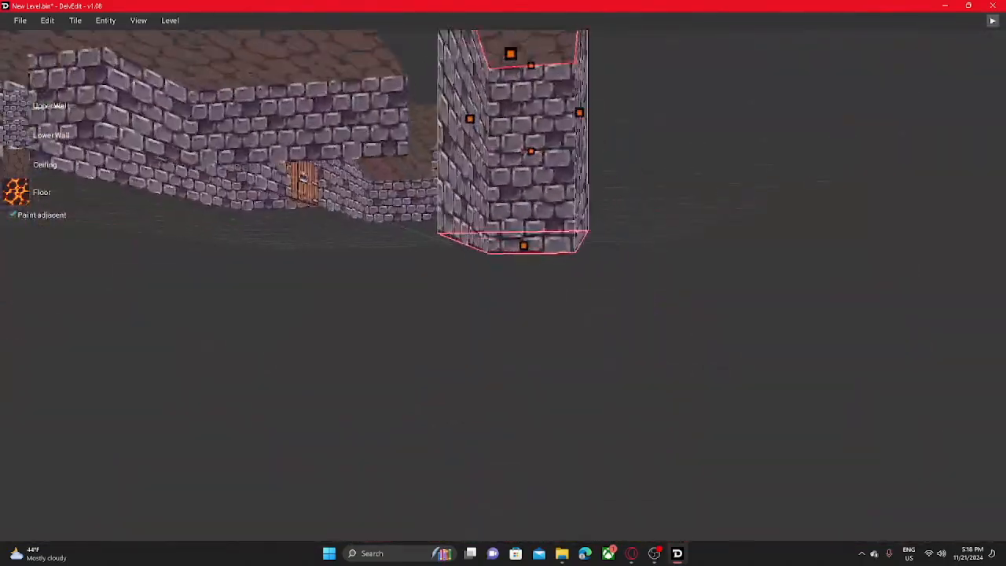
key(w)
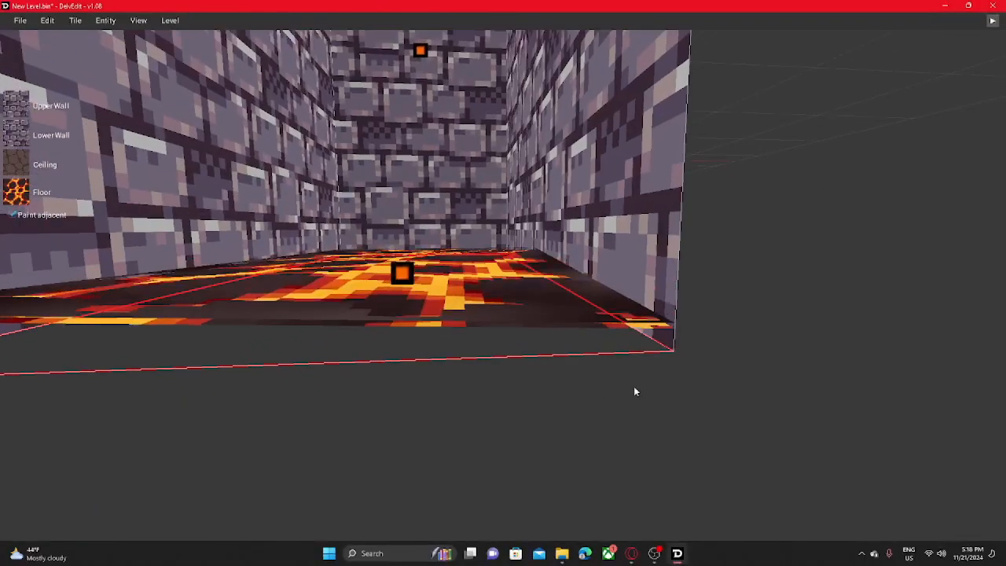
right_drag(636, 391, 609, 432)
key(s)
key(w)
key(s)
right_drag(495, 134, 513, 203)
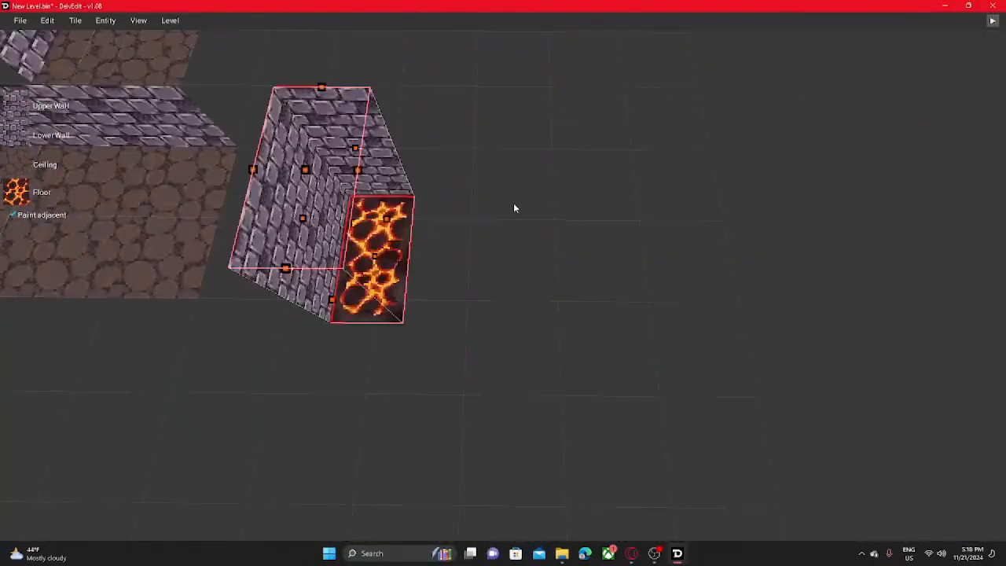
- Add a separate blue water strip beside the lava pit
key(Return)
right_drag(515, 295, 529, 390)
key(w)
key(s)
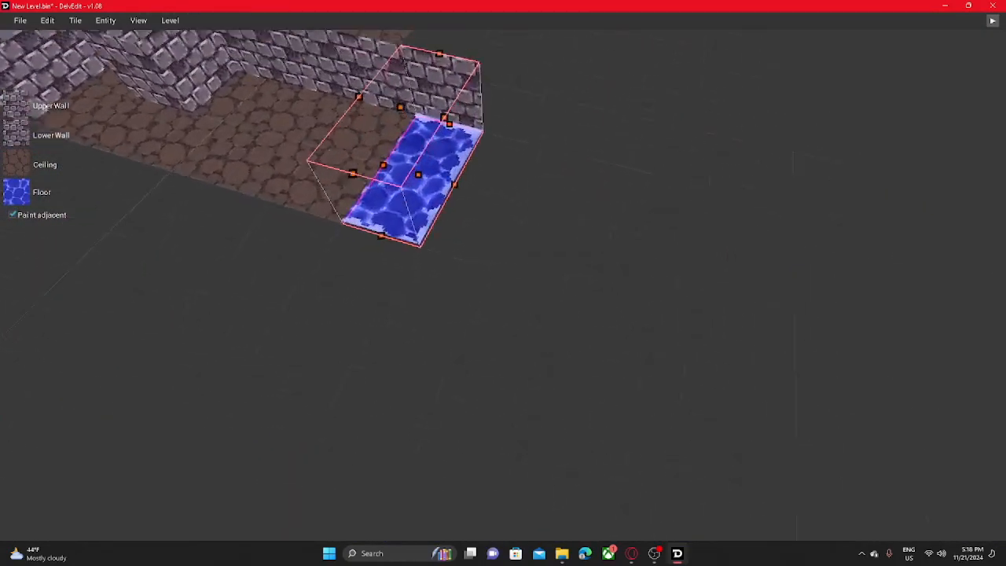
- Clear the detached lava and water strips and rebuild a sunken blue water pool against the room's end
key(w)
right_drag(504, 314, 473, 333)
key(s)
drag(482, 331, 486, 374)
click(242, 361)
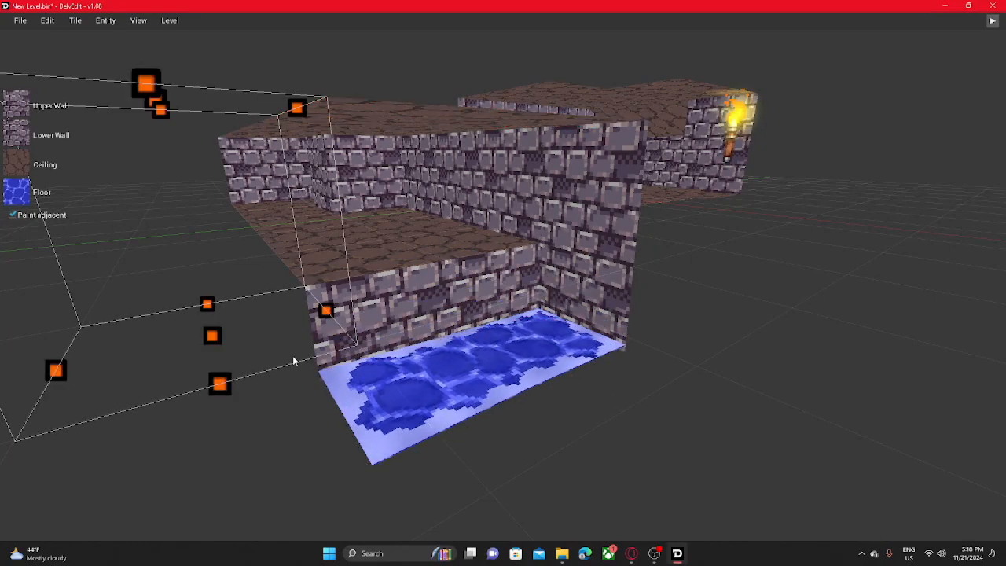
- Play-test the level to inspect the sunken water pool, then return to the editor
key(w)
right_drag(294, 359, 300, 359)
key(s)
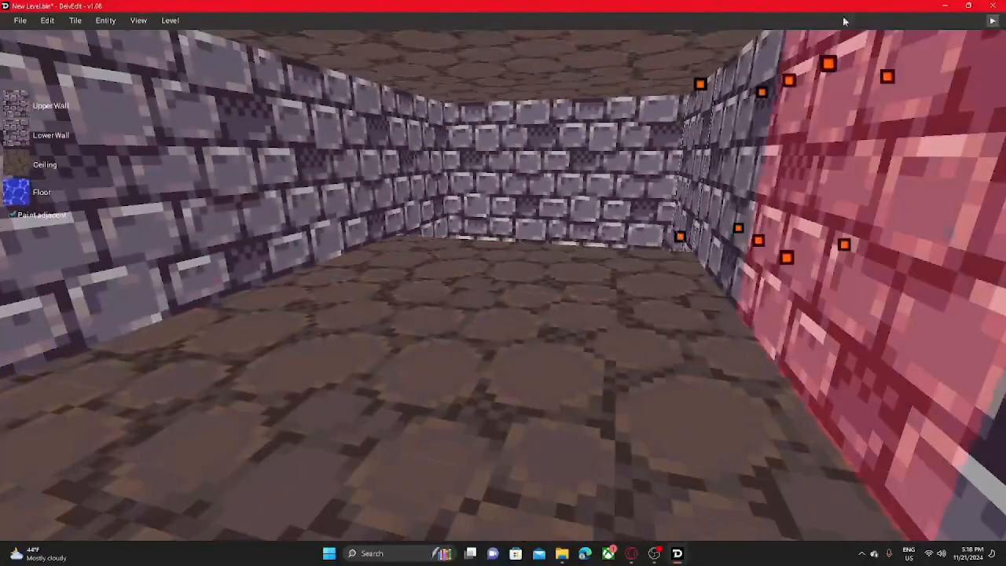
click(991, 22)
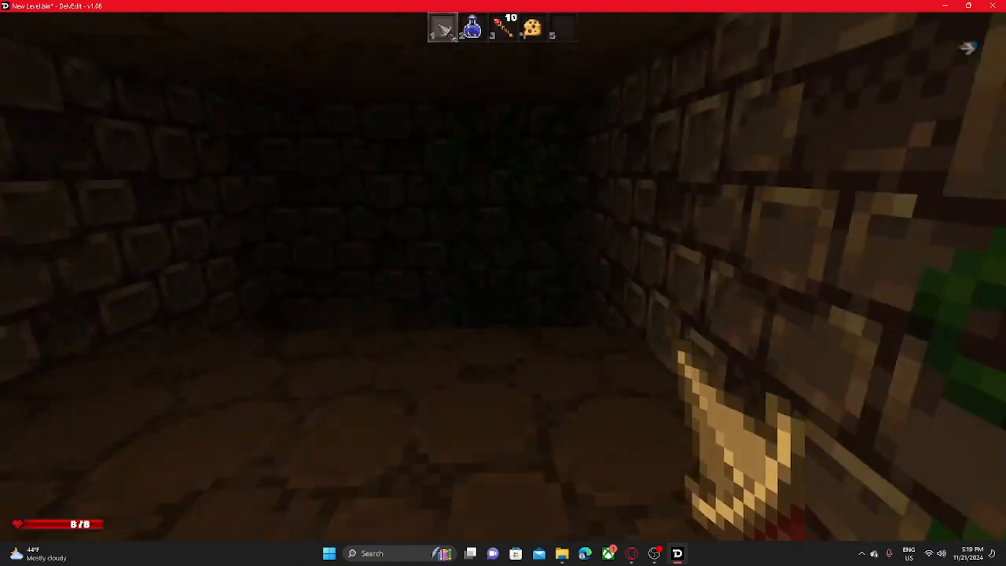
key(w)
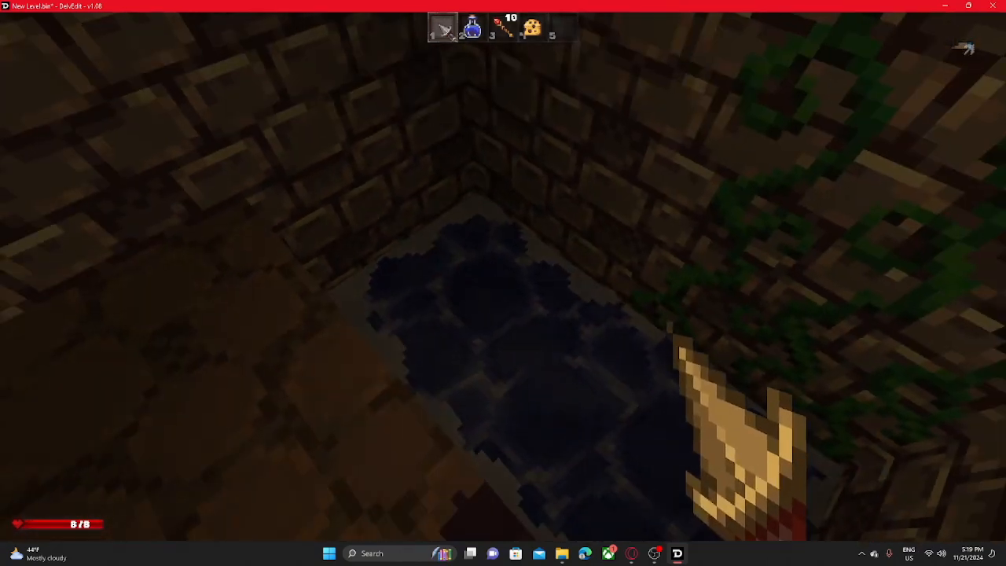
key(Escape)
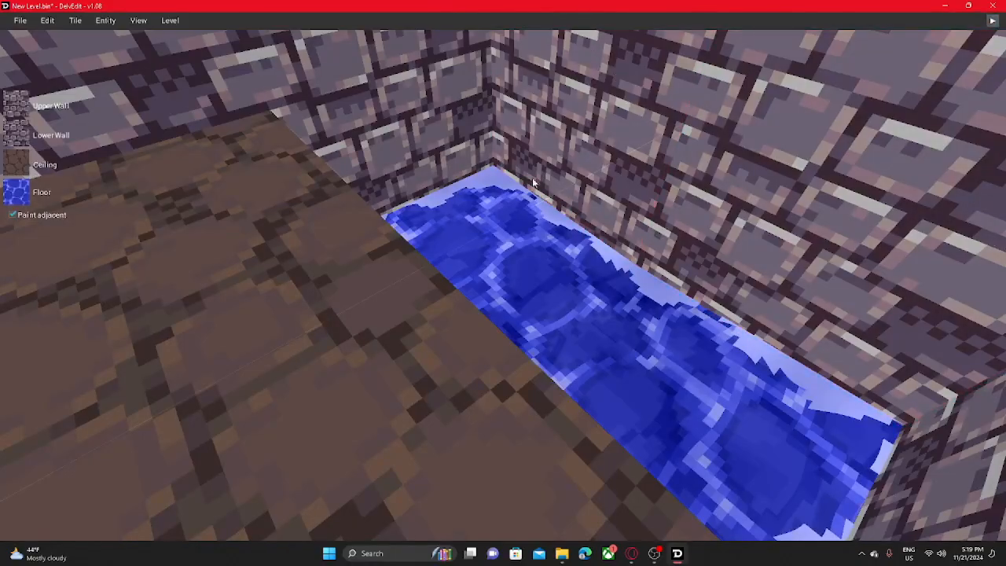
- Raise the pool's corner water tile above the rest of the water, then undo the change
drag(480, 264, 474, 175)
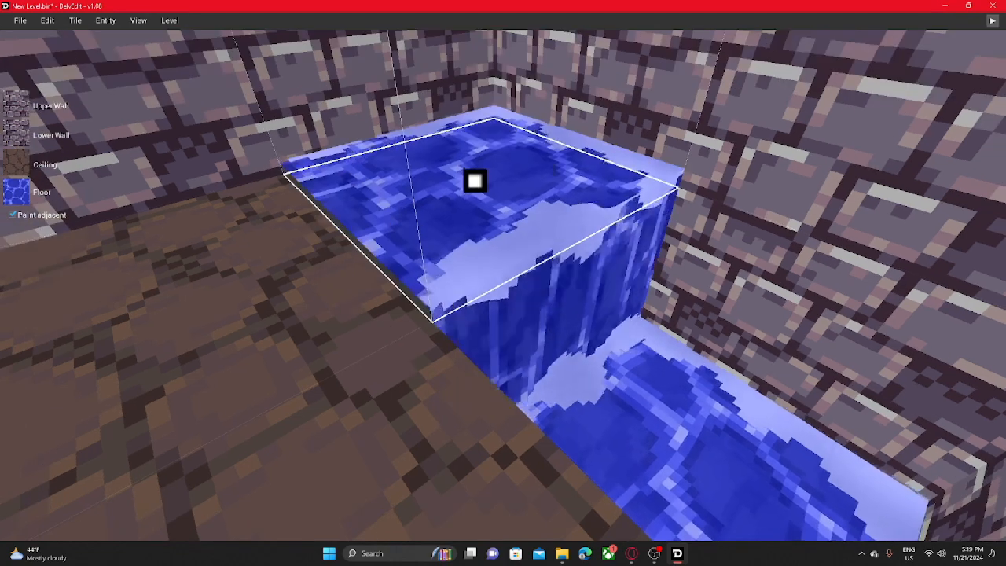
right_click(470, 180)
click(725, 254)
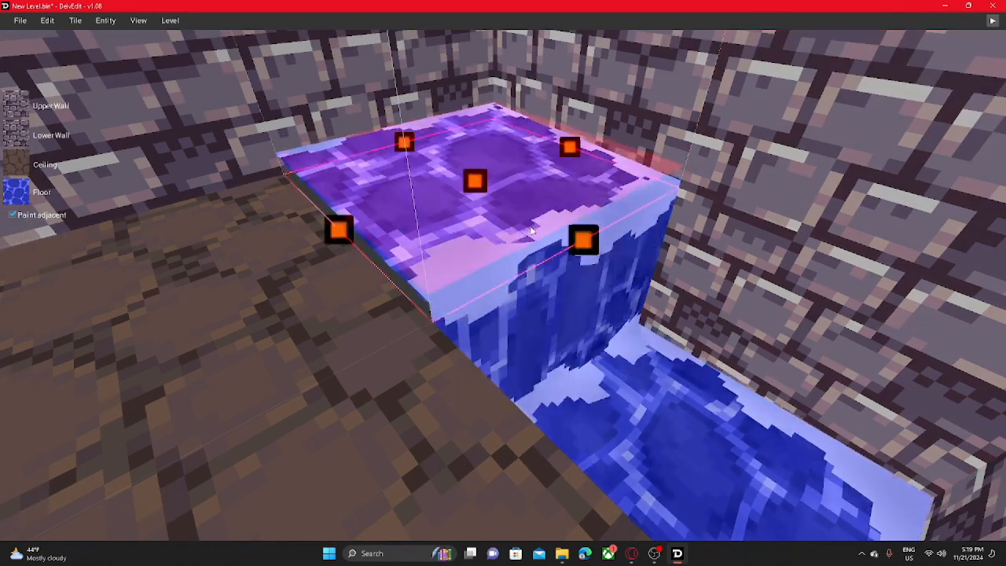
drag(584, 238, 581, 293)
right_drag(628, 227, 544, 267)
key(s)
key(ctrl+z)
key(w)
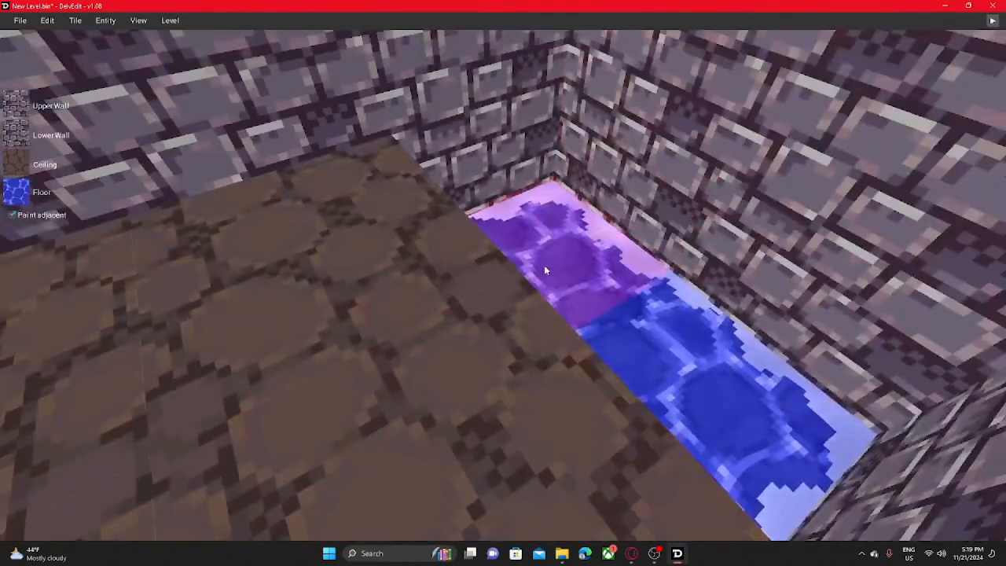
- Raise the floor of the pool's corner water tile so water falls to the lower tile
drag(537, 256, 558, 152)
key(s)
right_drag(566, 246, 556, 270)
- Extend the lowered water pool outward with additional water-floored tiles beyond its outer edge
click(648, 256)
key(a)
key(w)
key(s)
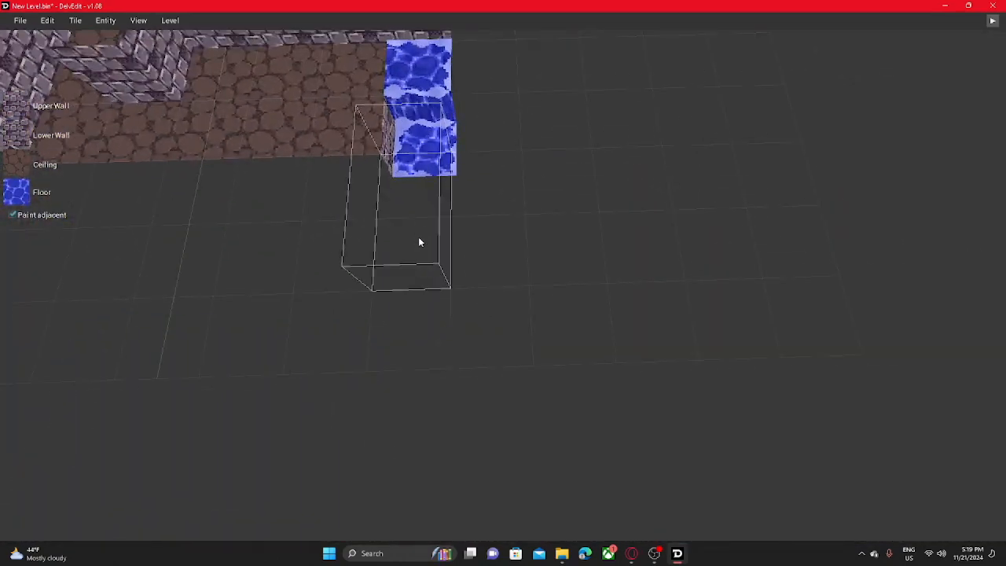
right_drag(466, 269, 507, 284)
key(w)
key(s)
drag(412, 237, 413, 324)
key(s)
click(315, 237)
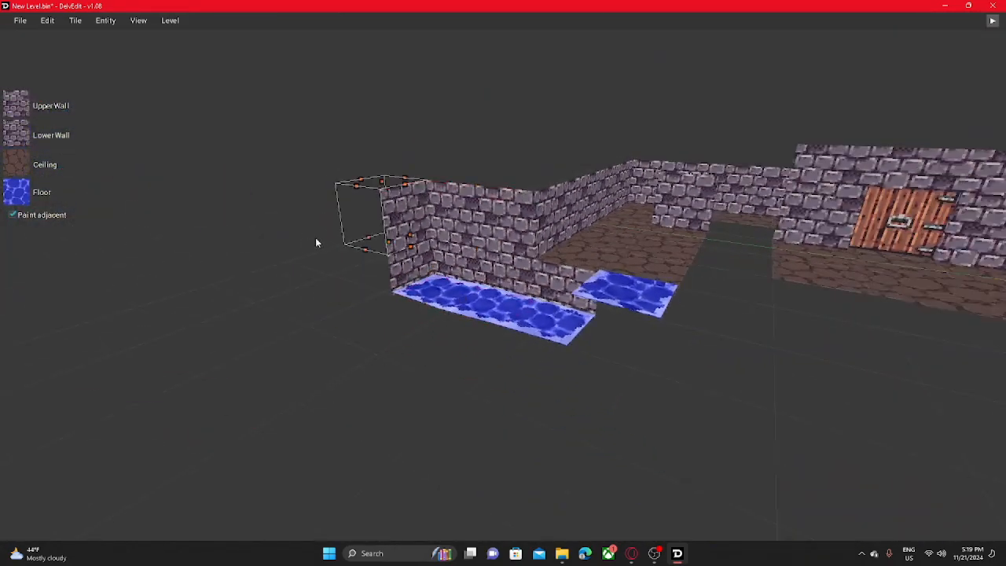
- Place a loot marker on a floor tile beside the wall, inside the room leading to the water
key(w)
right_drag(316, 237, 385, 279)
key(w)
key(s)
right_click(437, 182)
mouse_move(479, 210)
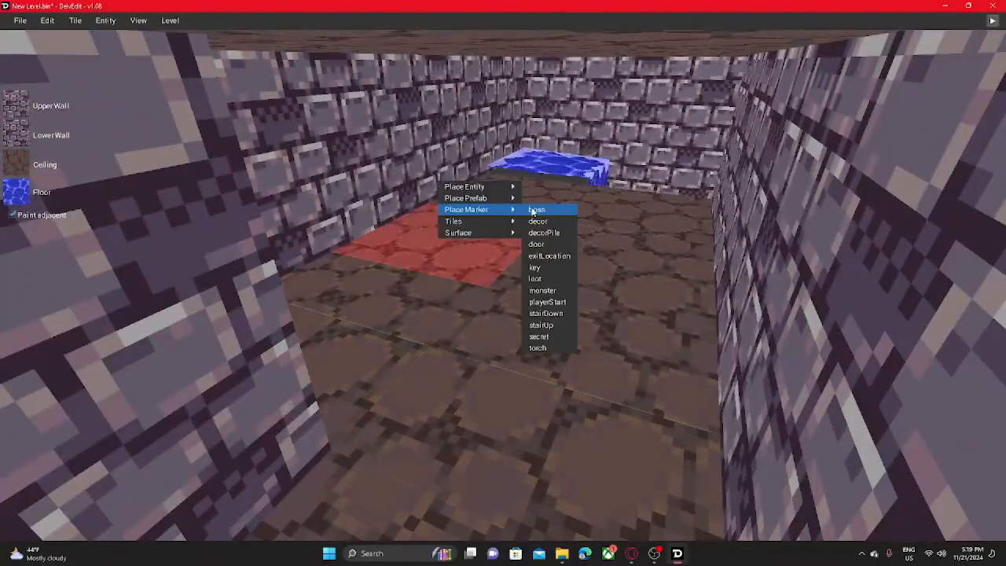
click(534, 278)
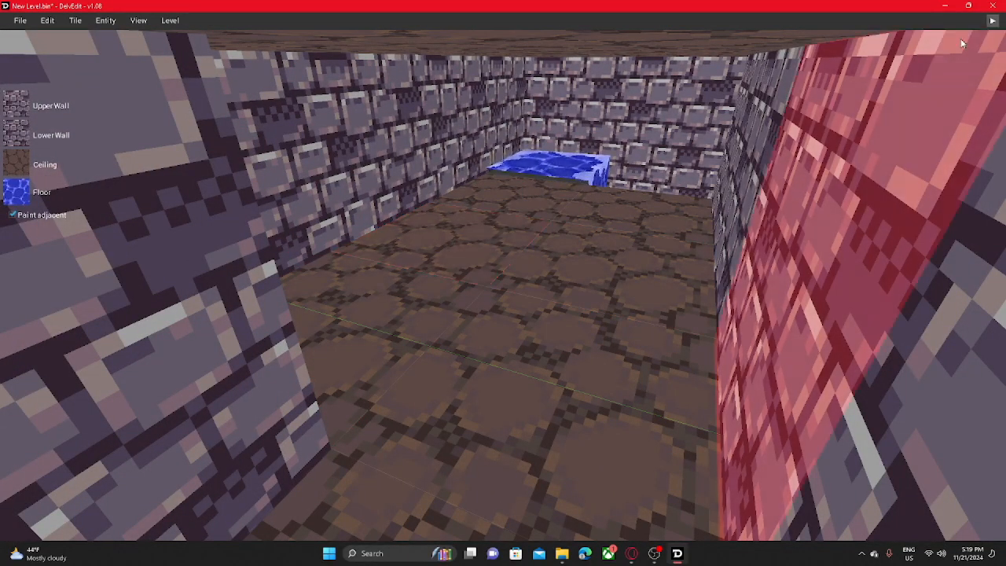
- Play-test the room briefly and, back in the editor, place a loot marker on the floor tile beside the wall
click(993, 21)
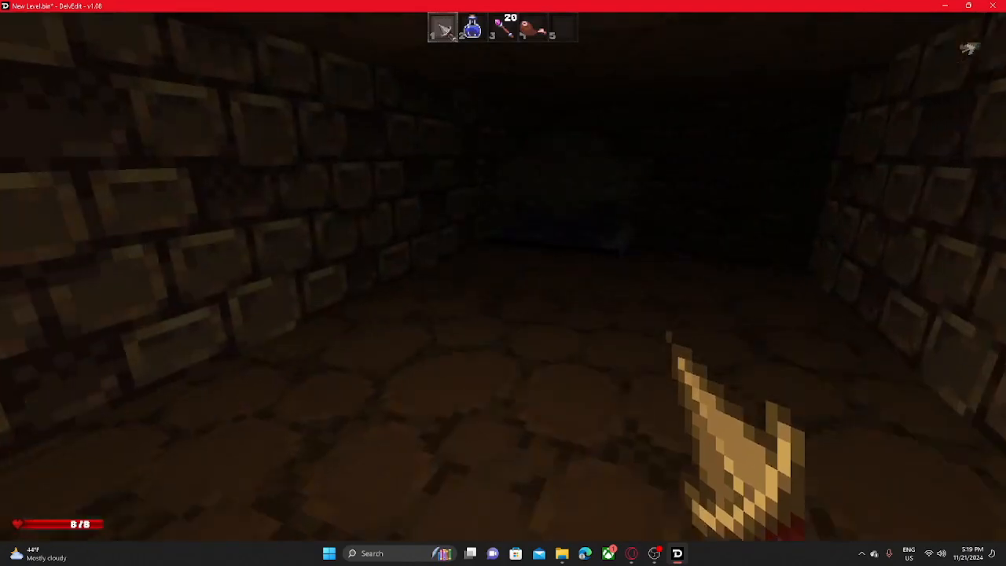
key(Escape)
click(466, 323)
right_click(484, 355)
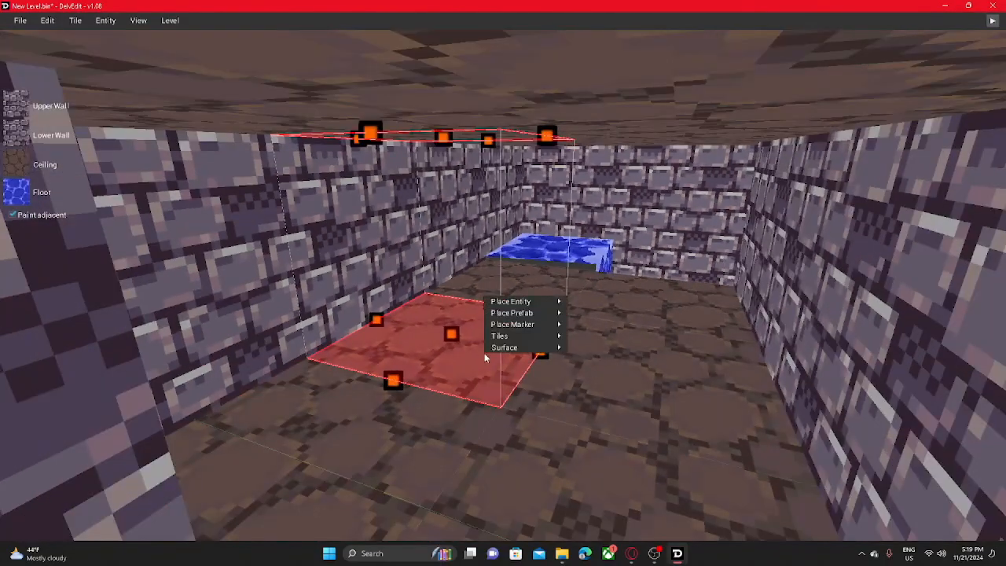
mouse_move(500, 324)
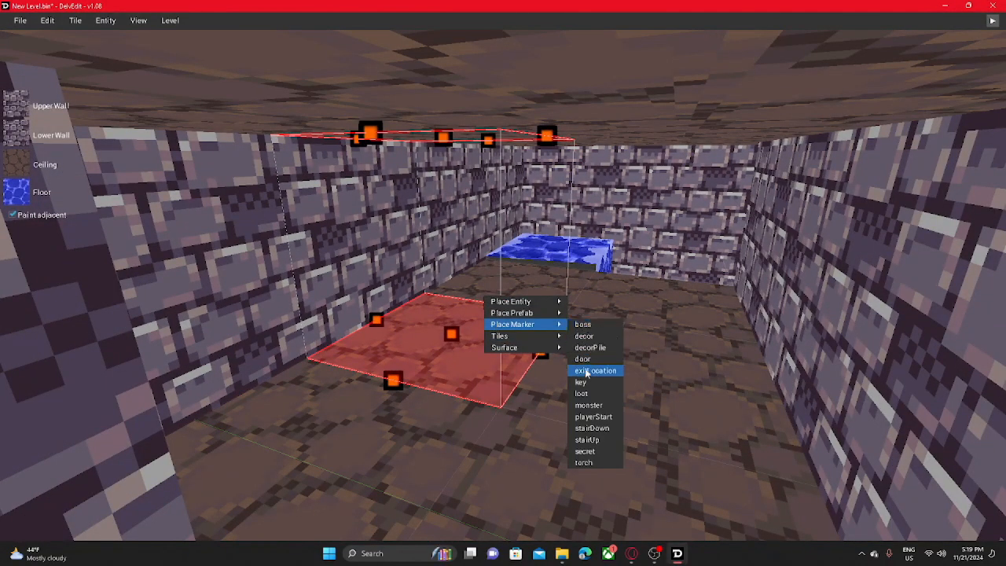
click(574, 396)
- Play-test the level from beside the new loot marker to check what it spawns
mouse_move(472, 312)
middle_down()
mouse_move(511, 236)
mouse_move(586, 232)
mouse_move(582, 283)
mouse_move(621, 287)
mouse_move(614, 354)
mouse_move(509, 227)
middle_up()
key(w)
key(s)
key(w)
key(s)
key(a)
middle_drag(527, 262, 924, 21)
key(w)
click(993, 21)
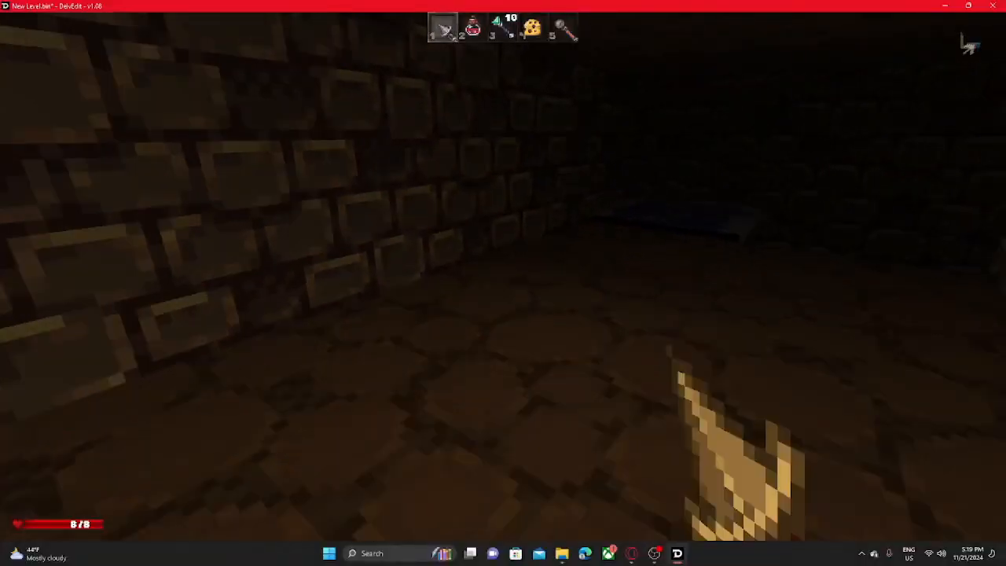
key(Escape)
- Reposition in the room facing the loot marker and run another short play-test of its loot
key(s)
middle_drag(707, 187, 765, 156)
key(w)
key(s)
key(a)
middle_drag(551, 264, 672, 291)
key(w)
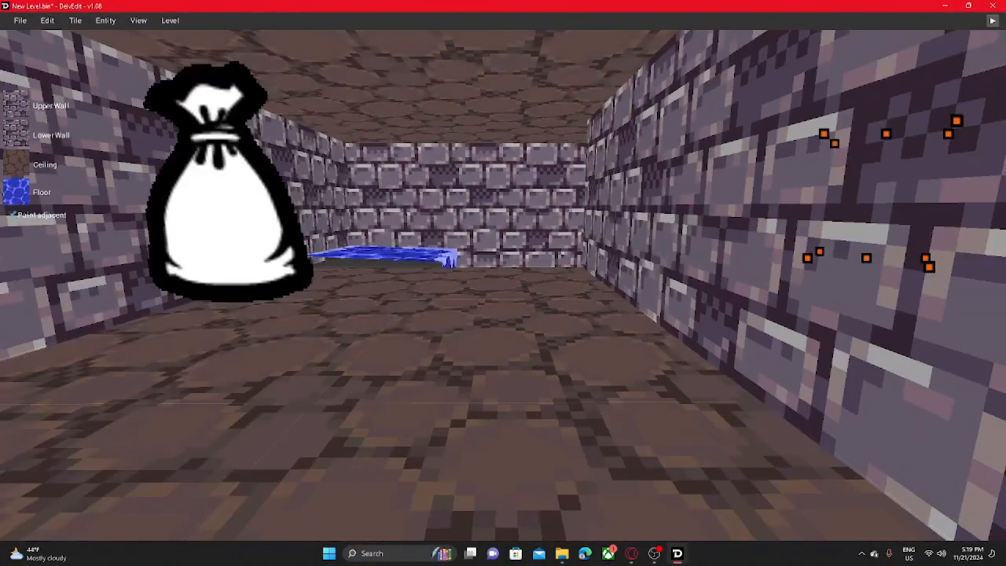
key(s)
middle_drag(405, 224, 365, 186)
key(w)
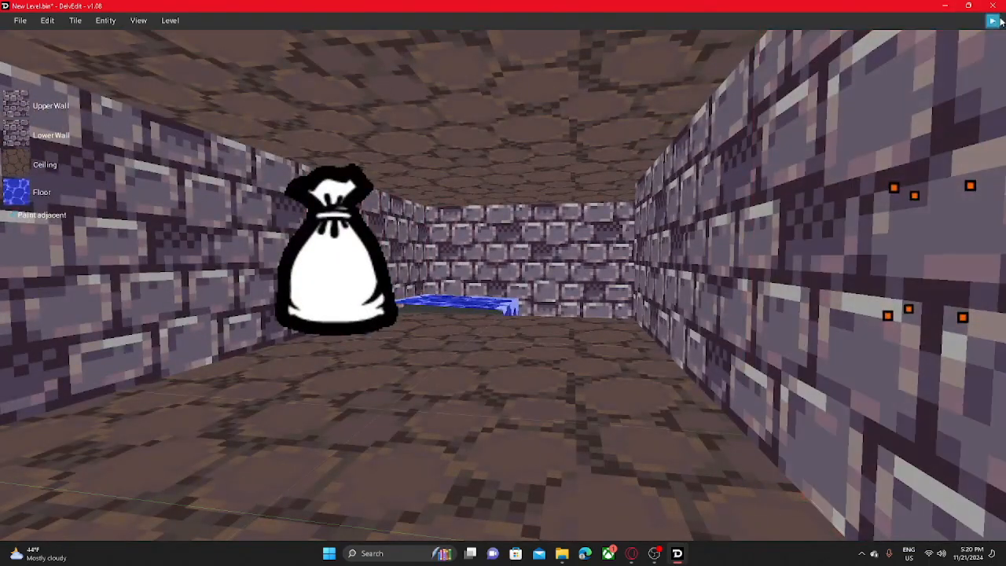
click(994, 22)
key(q)
key(Escape)
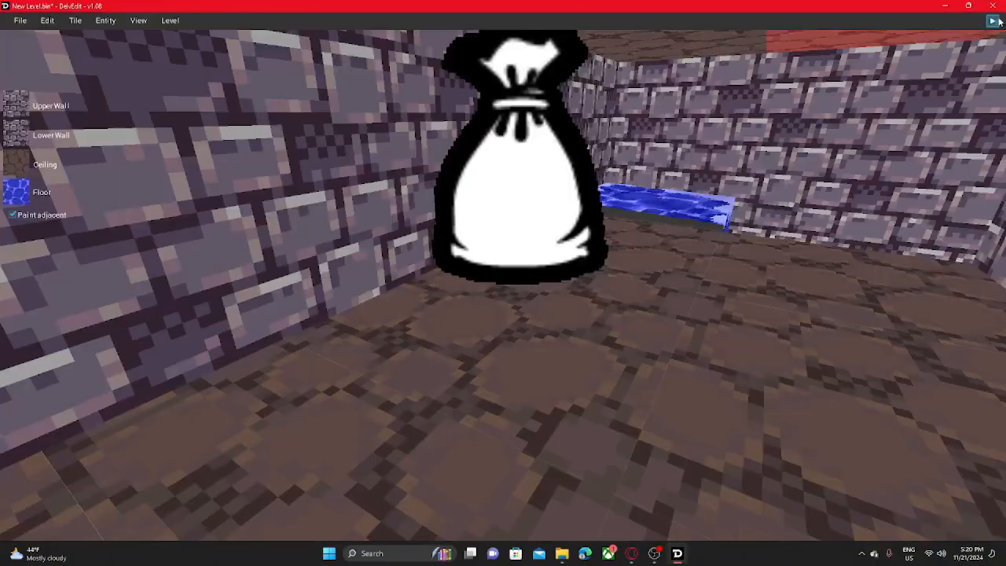
- Run the play-test once more and walk up to the item spawned at the loot marker
middle_drag(456, 314, 483, 265)
key(s)
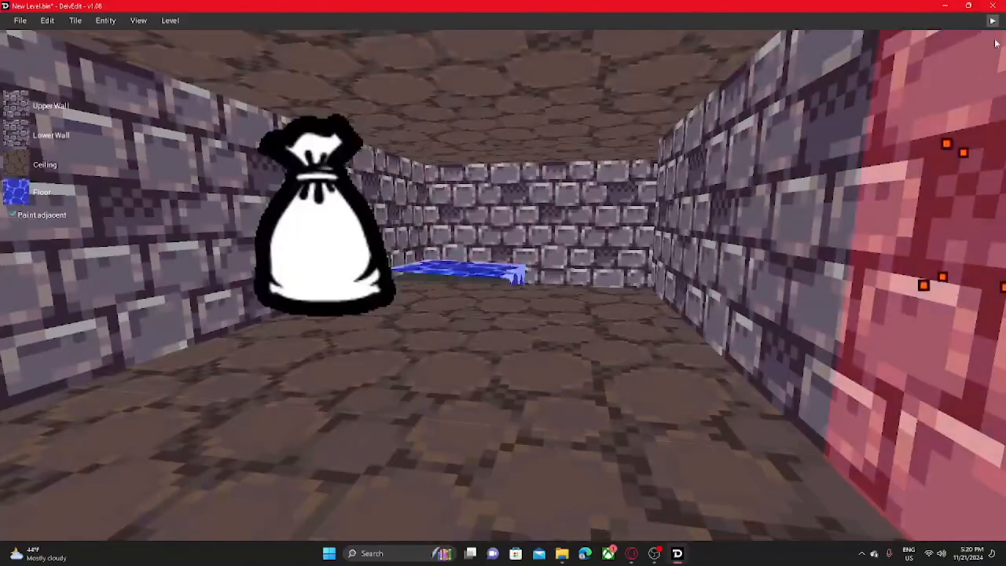
click(993, 21)
key(w)
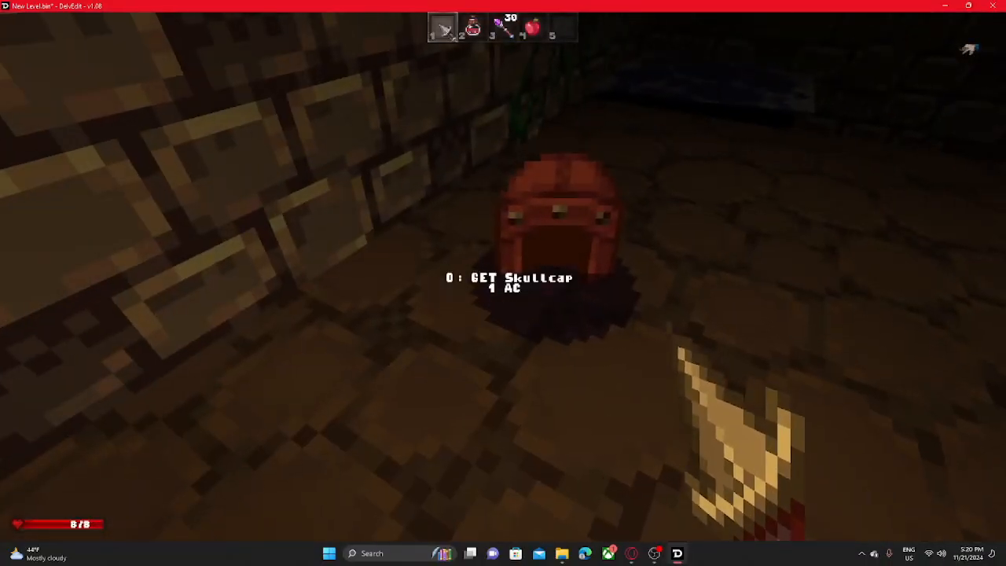
key(Escape)
- Remove the loot marker and put a stone pillar on a floor tile in the room leading to the water
click(588, 184)
key(s)
right_click(574, 180)
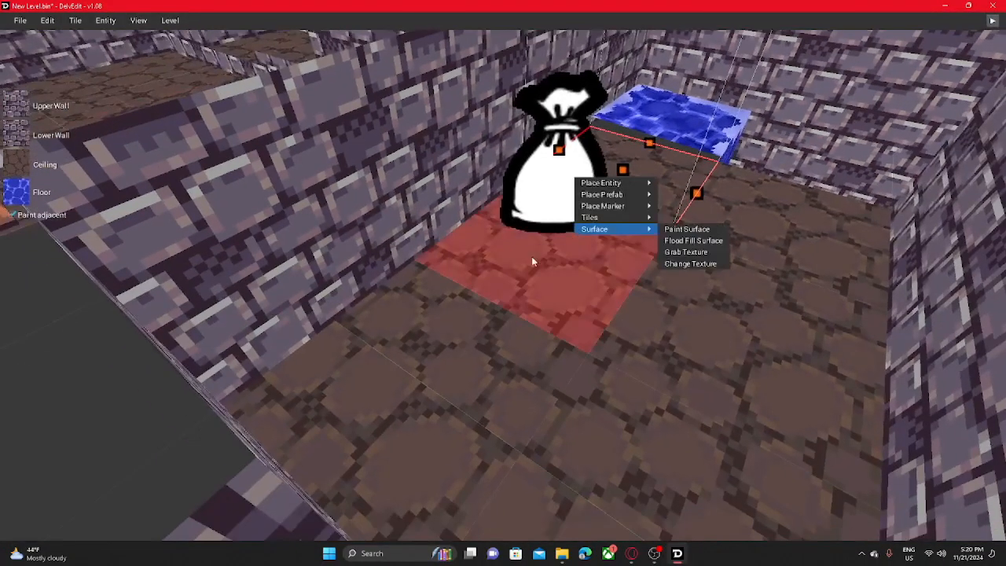
click(531, 256)
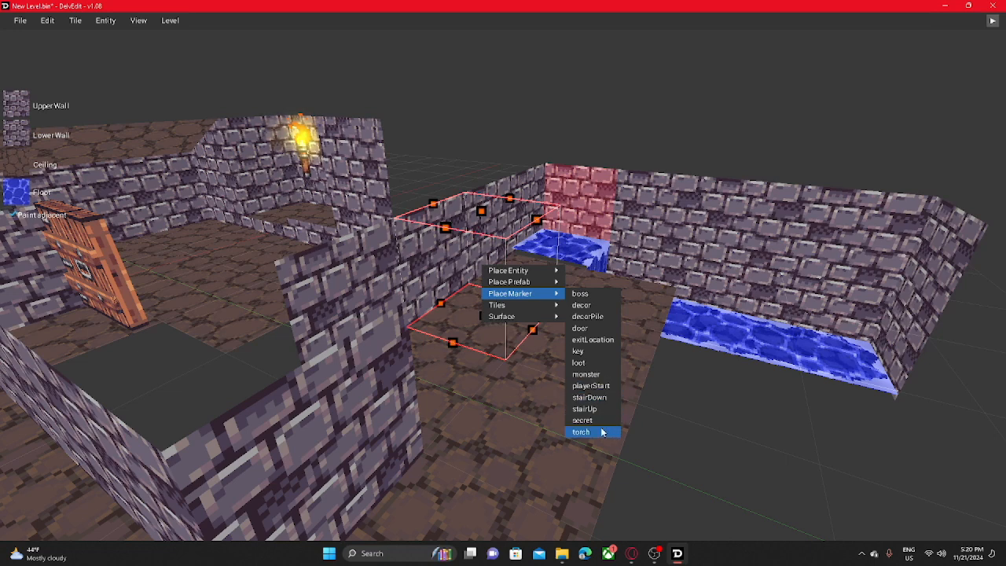
mouse_move(513, 288)
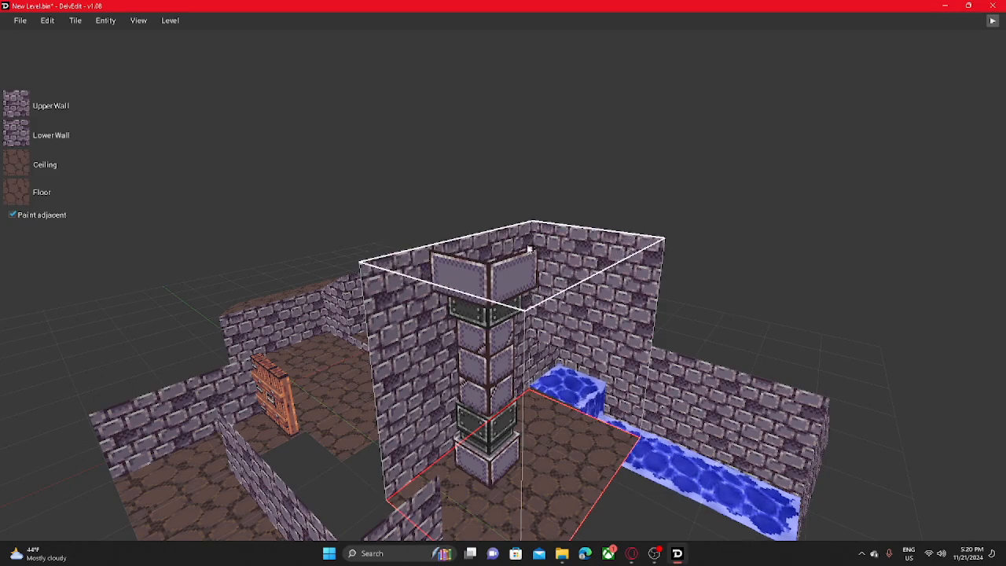
- Play-test the raised area around the stone pillar and walk around it
key(w)
middle_drag(529, 254, 579, 272)
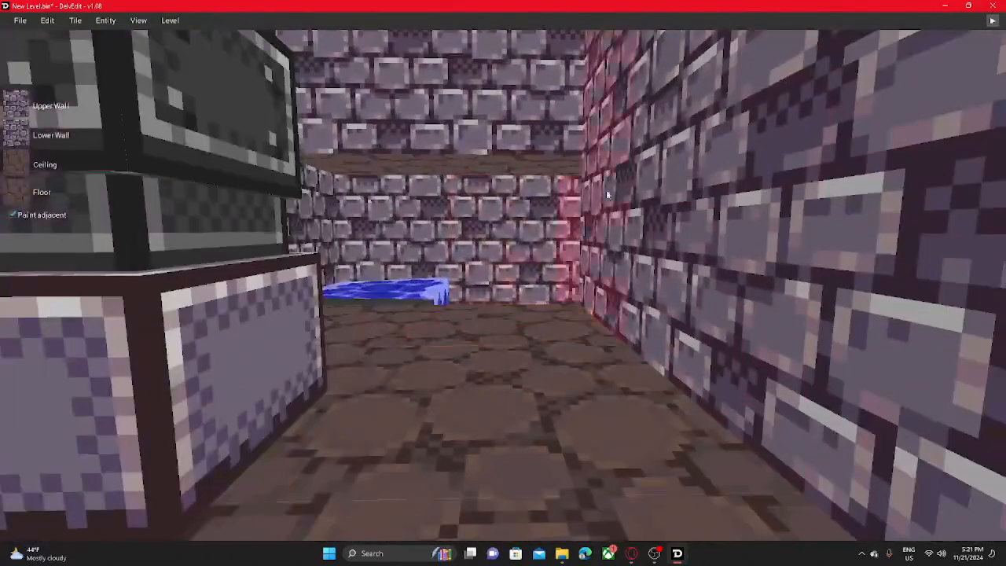
click(992, 20)
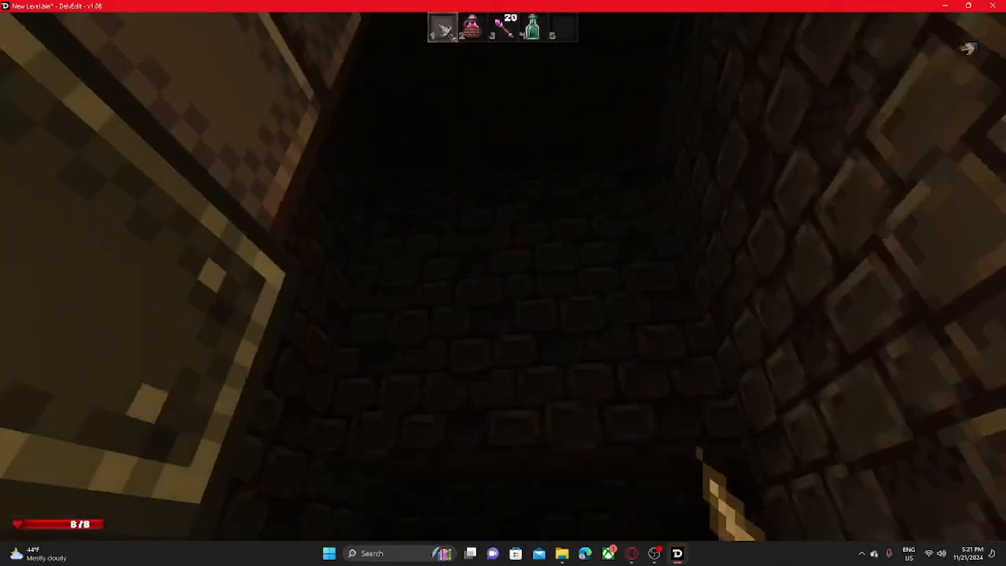
key(w)
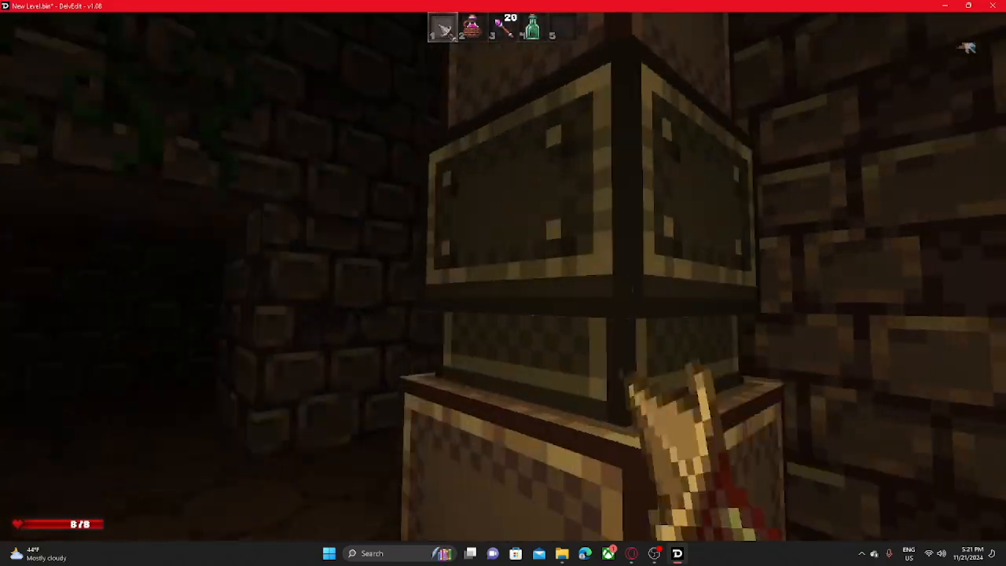
key(w)
key(Escape)
- Place a Table from the Furniture entities on the corner floor tile in the room with the wooden door
key(w)
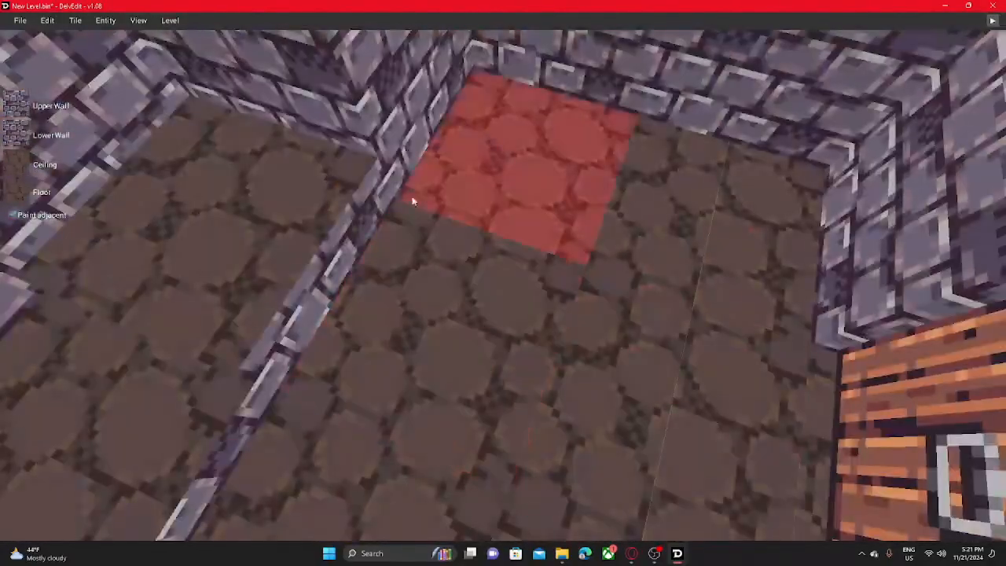
click(491, 133)
right_click(491, 133)
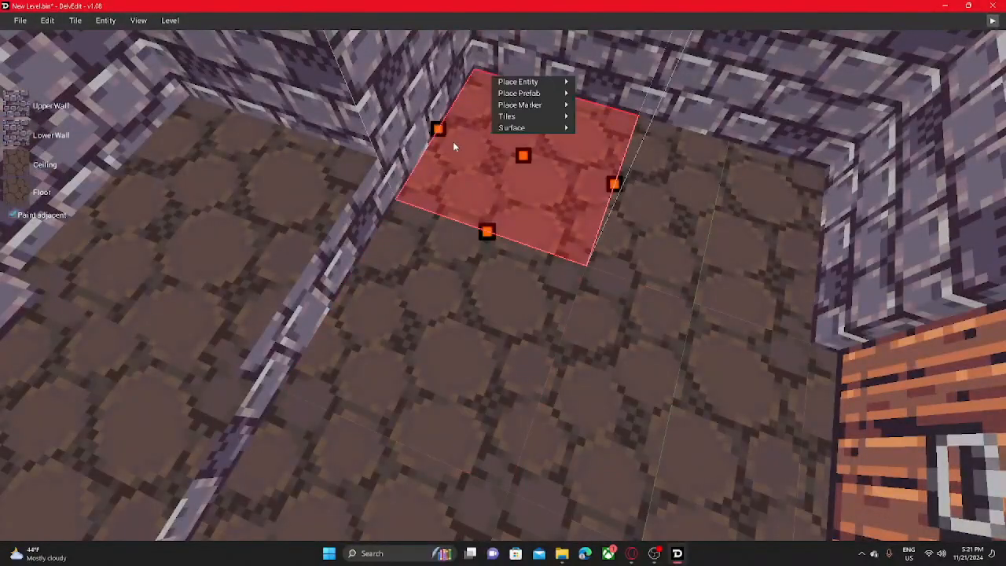
mouse_move(520, 94)
mouse_move(628, 177)
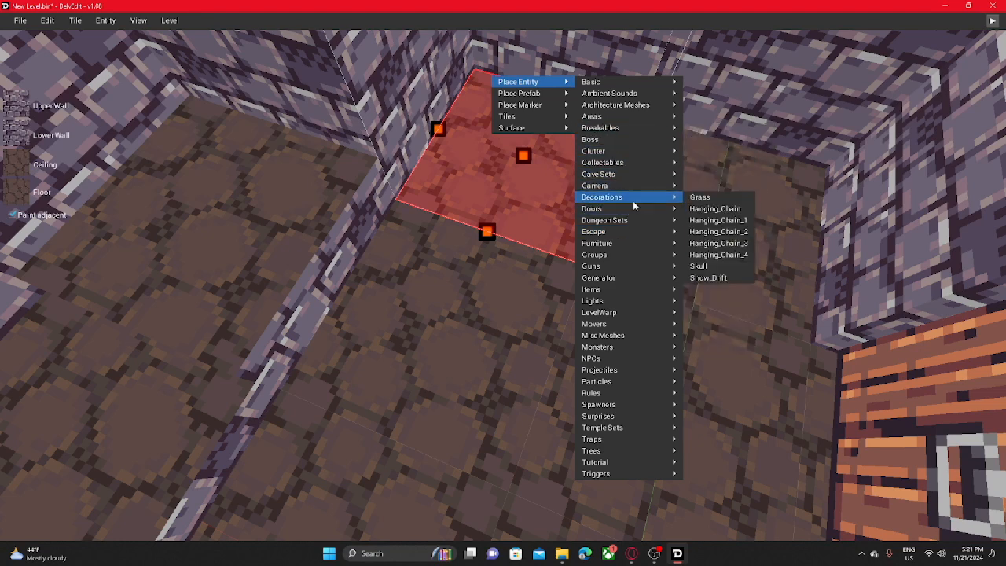
mouse_move(627, 244)
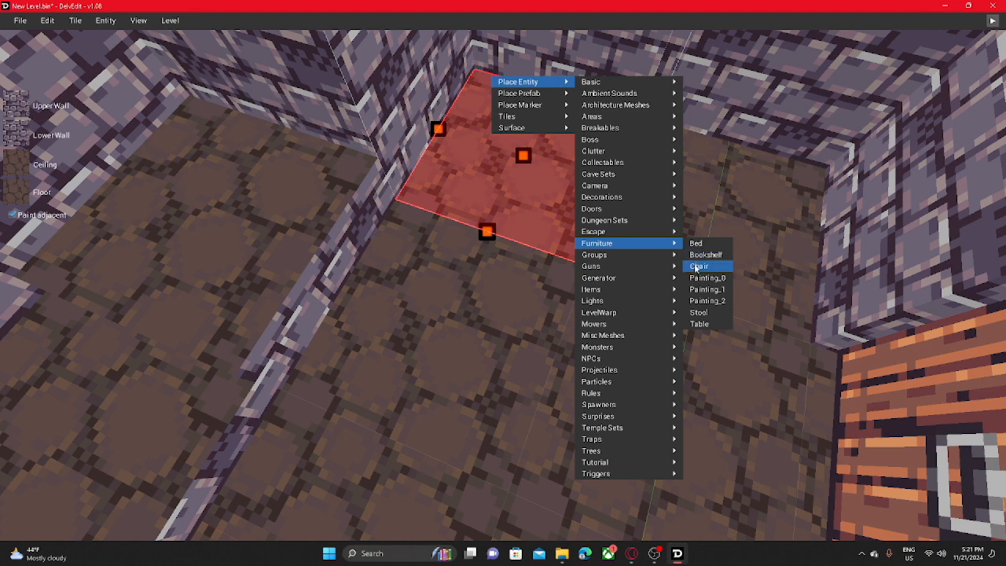
click(708, 327)
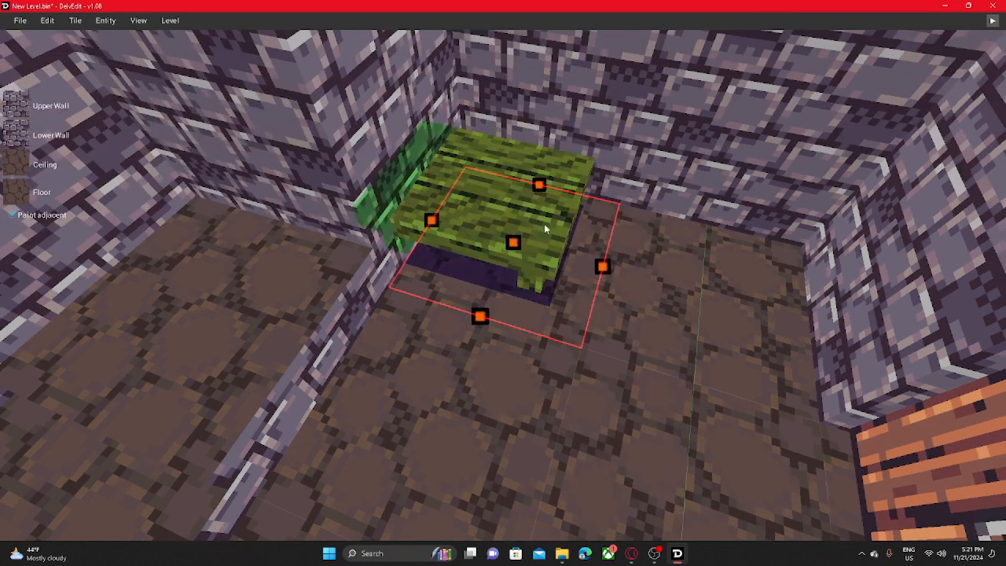
- Select the table and shift it slightly away from the wall corner
click(544, 224)
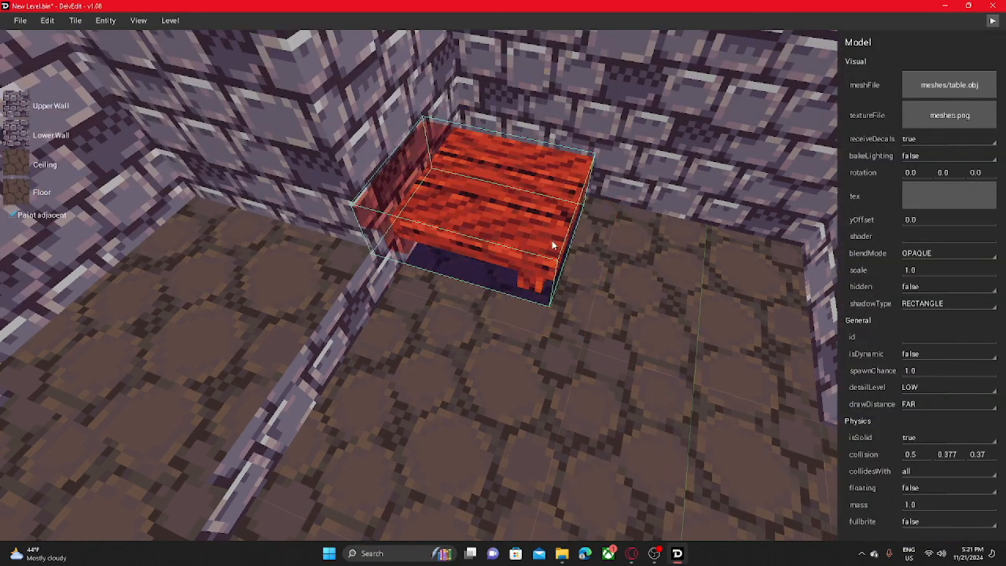
drag(580, 250, 595, 257)
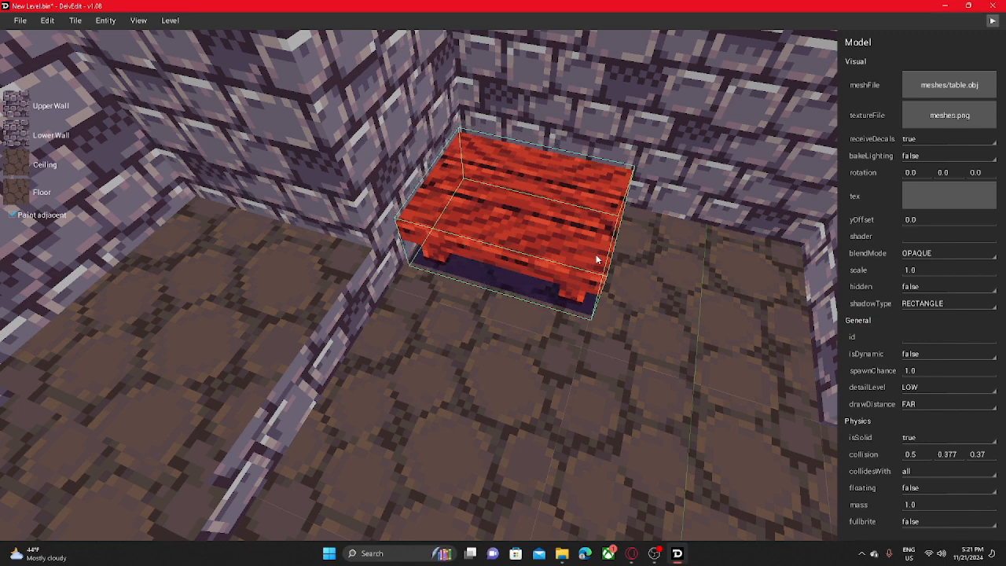
key(d)
right_drag(519, 253, 371, 296)
drag(372, 298, 361, 299)
right_drag(362, 298, 444, 245)
- Rotate the table about its vertical axis to about -36.71 degrees
key(r)
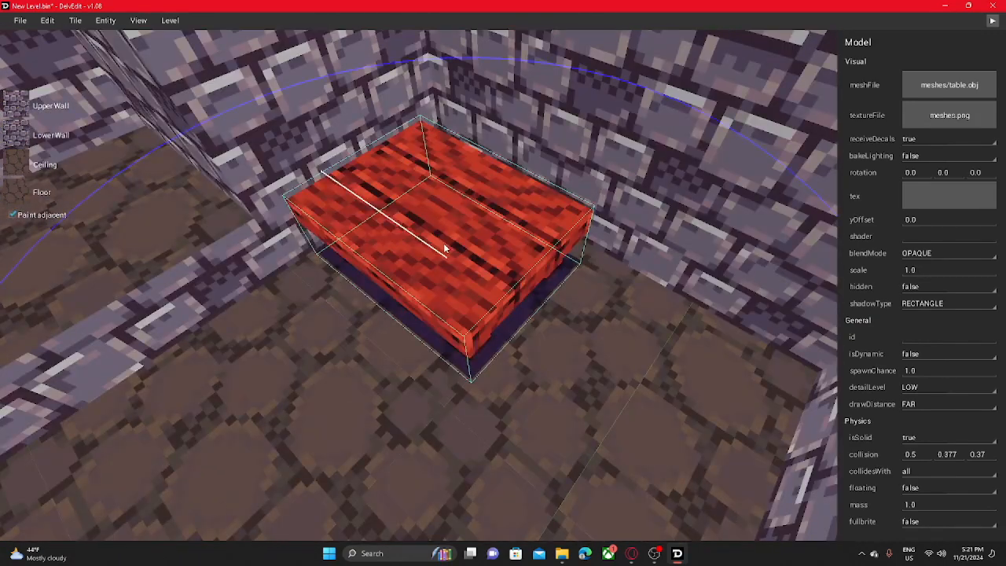
drag(443, 245, 367, 267)
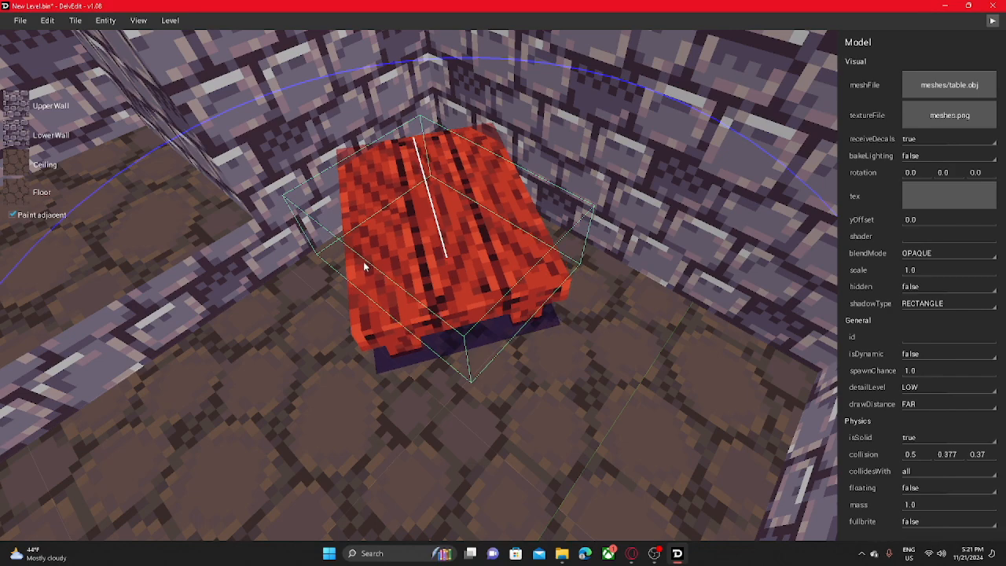
drag(348, 283, 346, 290)
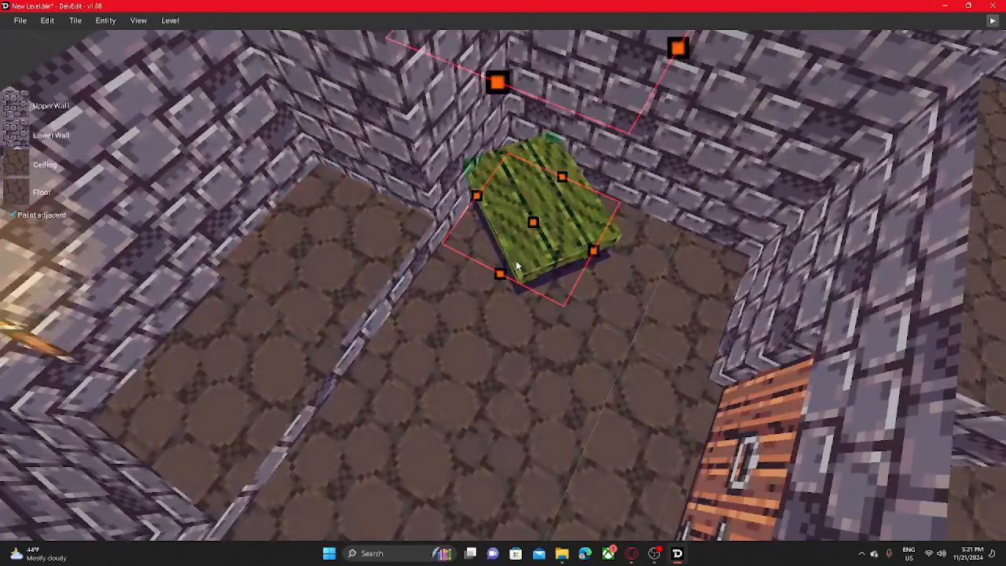
- Move the rotated table farther out from the corner walls across the floor
click(518, 277)
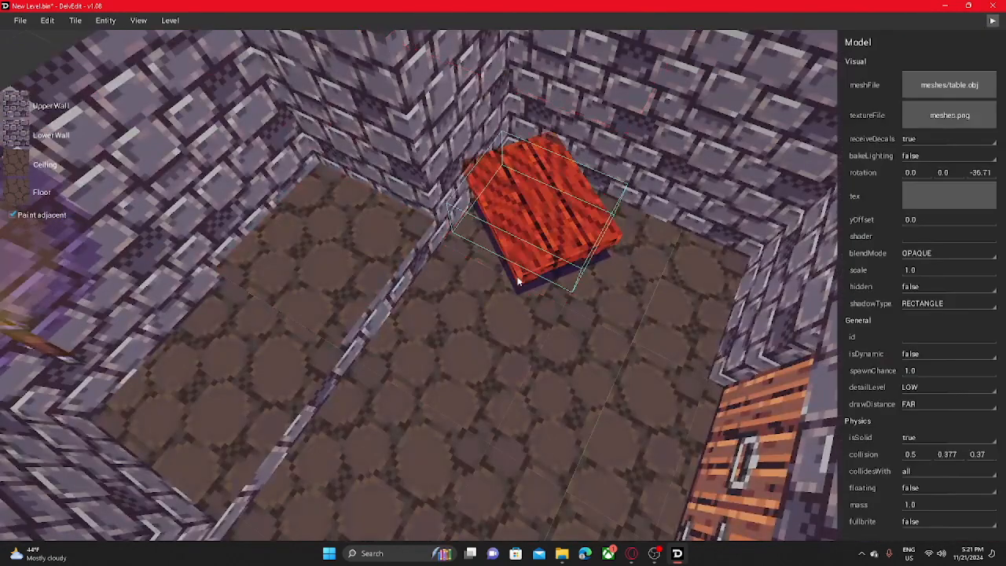
drag(524, 265, 574, 289)
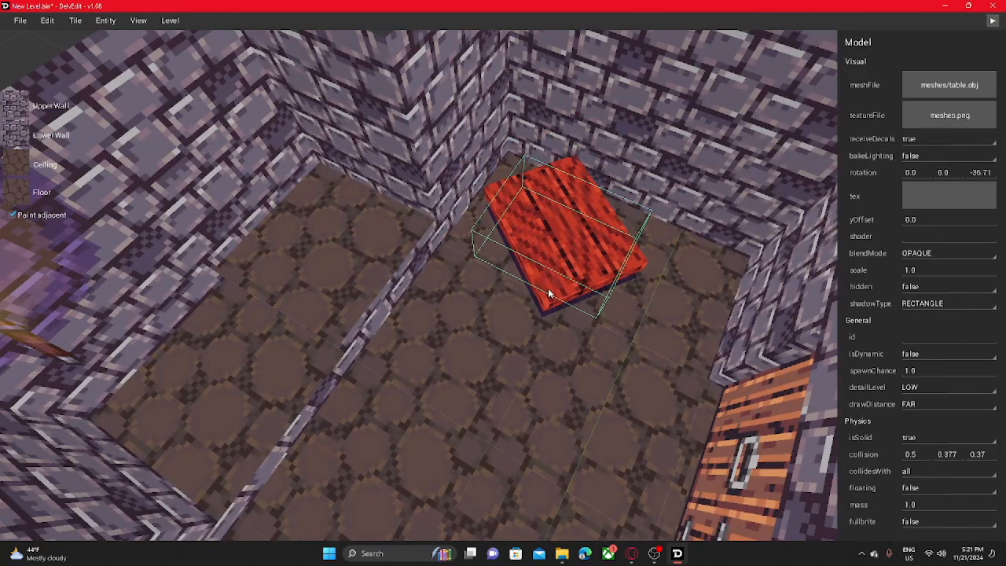
middle_drag(551, 281, 550, 277)
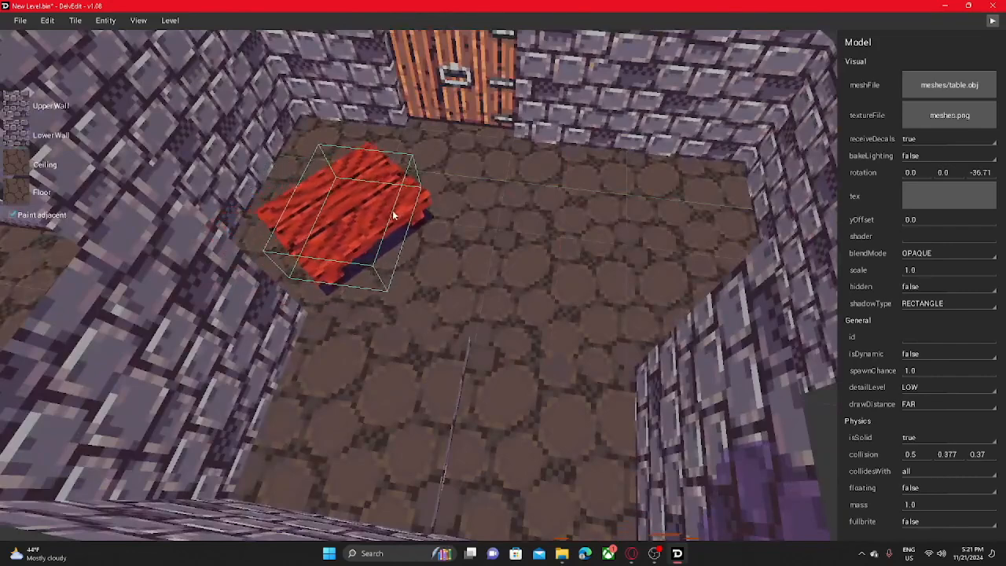
right_drag(395, 214, 379, 209)
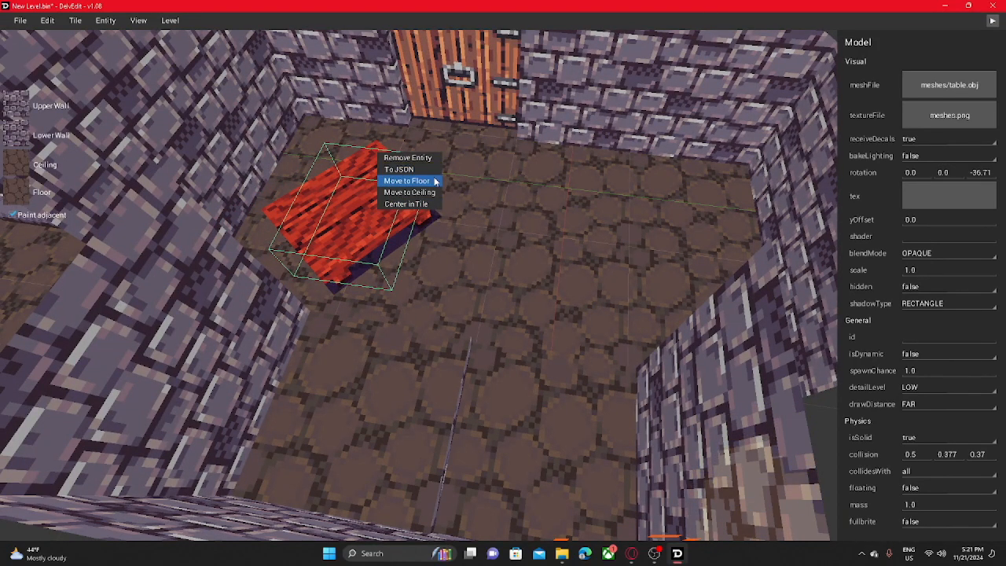
- Move the table up to the ceiling and return it to the floor
click(409, 193)
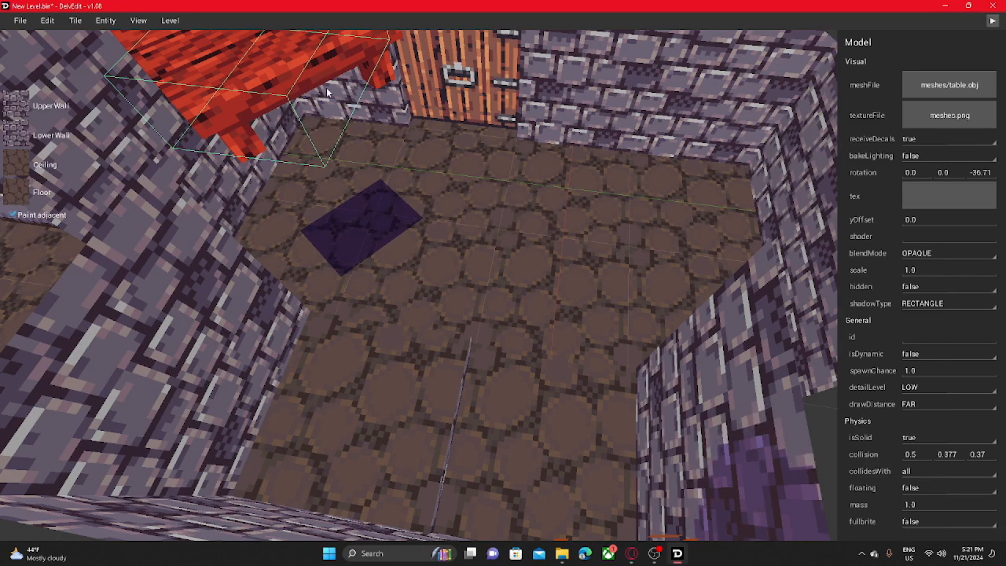
middle_drag(327, 92, 338, 162)
right_click(358, 120)
middle_drag(350, 247, 338, 224)
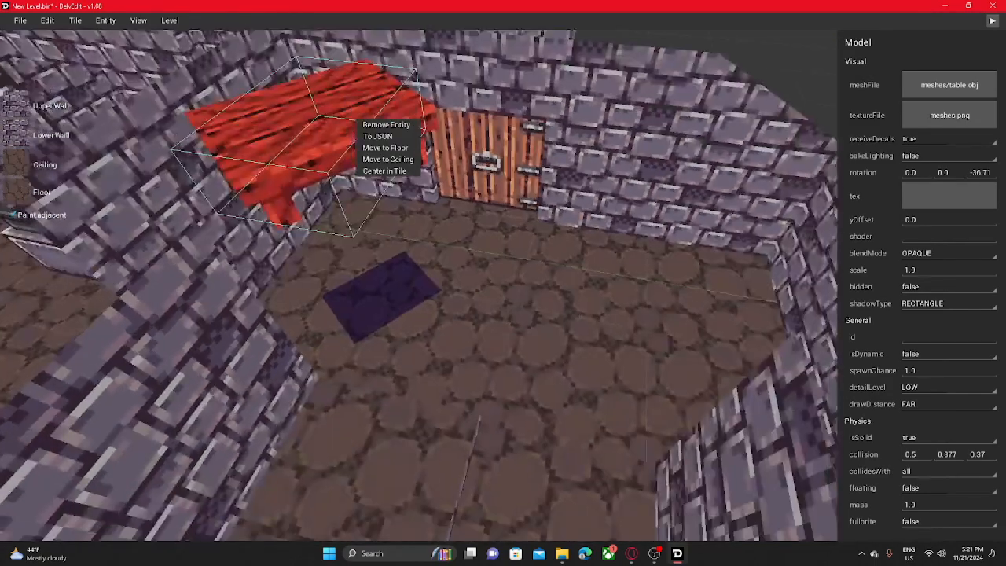
click(416, 301)
- Center the table in its floor tile
middle_drag(416, 301, 409, 273)
key(w)
click(468, 356)
key(s)
key(w)
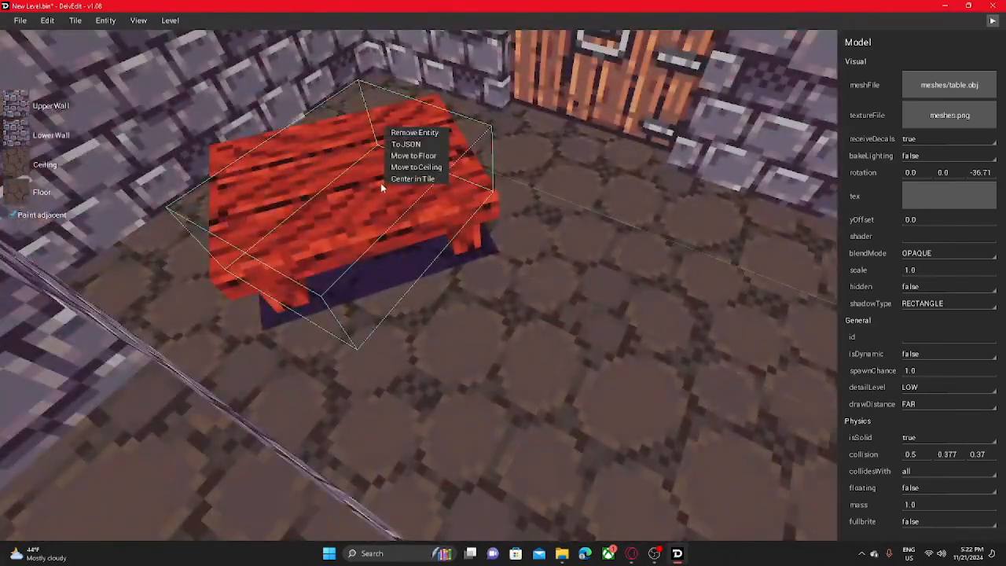
click(431, 182)
key(s)
- Place a Barrel from the Breakables entities on the floor tile between the table and the door, and adjust its position
middle_drag(386, 210, 408, 200)
key(w)
middle_drag(330, 169, 386, 217)
key(s)
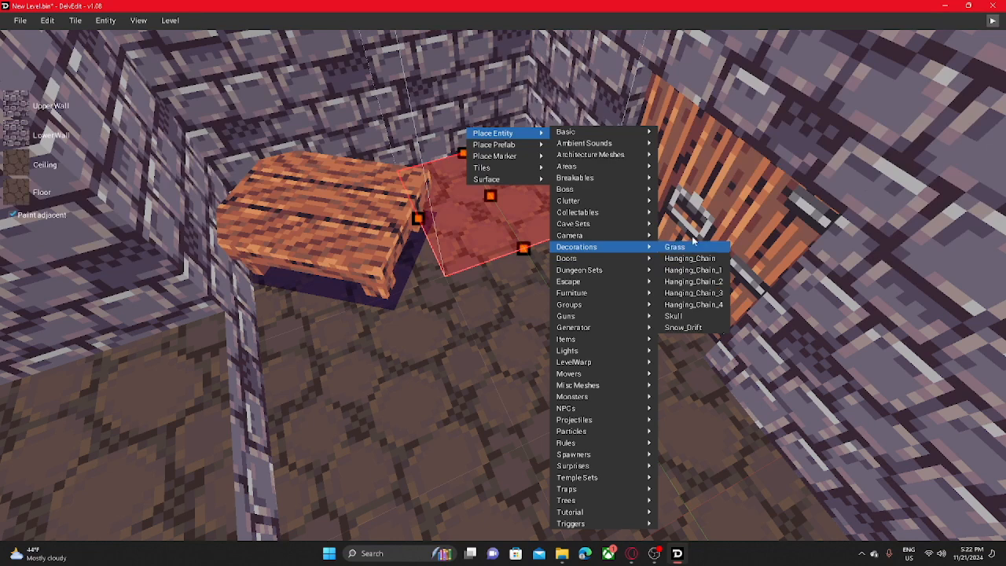
mouse_move(591, 229)
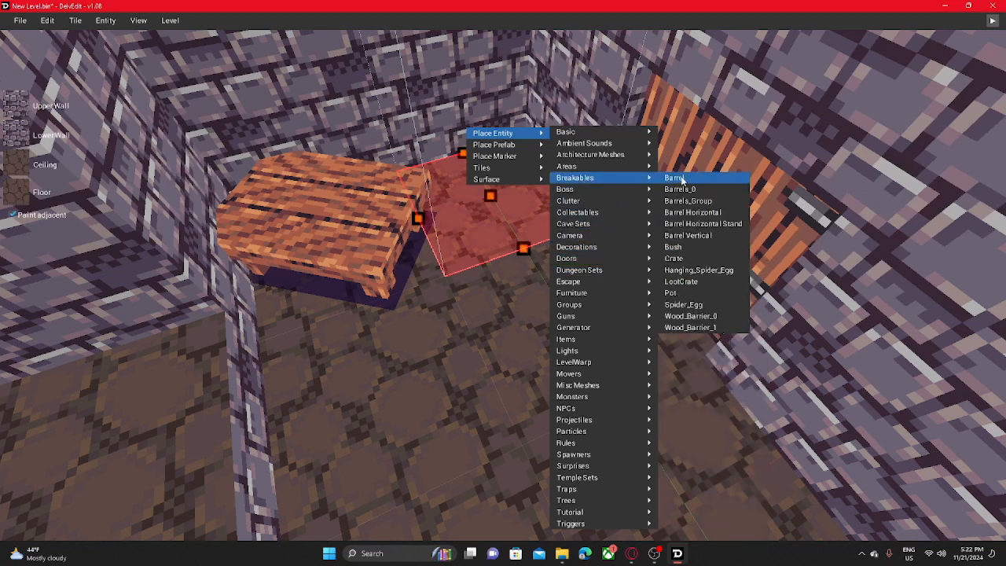
click(675, 177)
drag(485, 194, 509, 196)
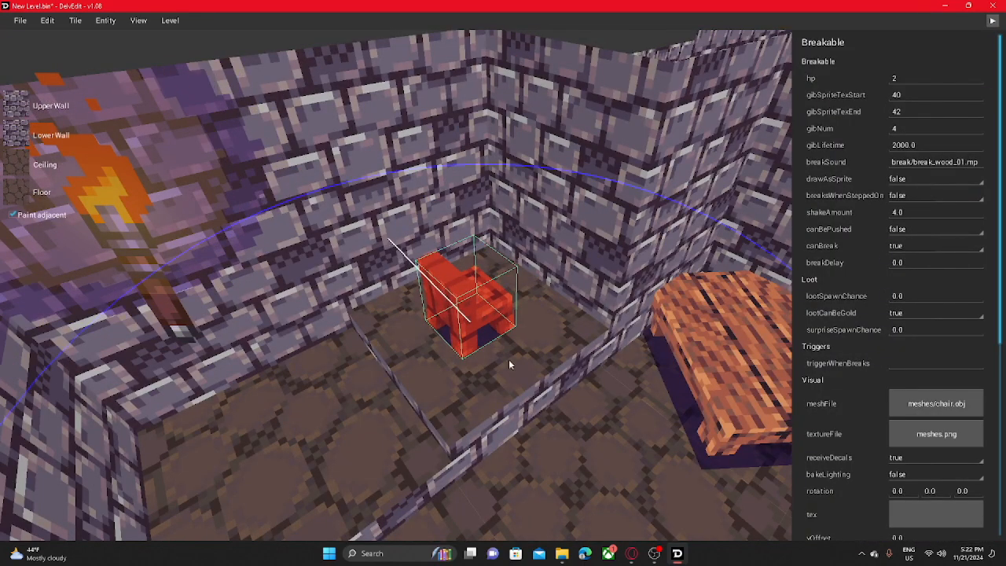
- Turn the wooden chair on the corner tile behind the low wall, near the torch
click(358, 200)
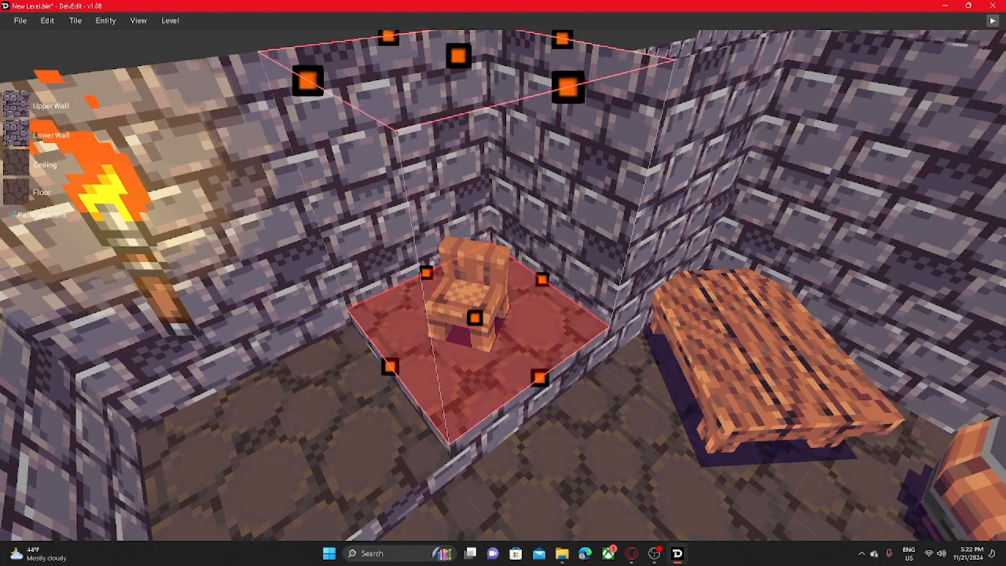
- Play-test the furnished room from the current view and walk up to the torch on the vine-covered wall beside the chair
key(w)
key(s)
middle_drag(503, 283, 628, 228)
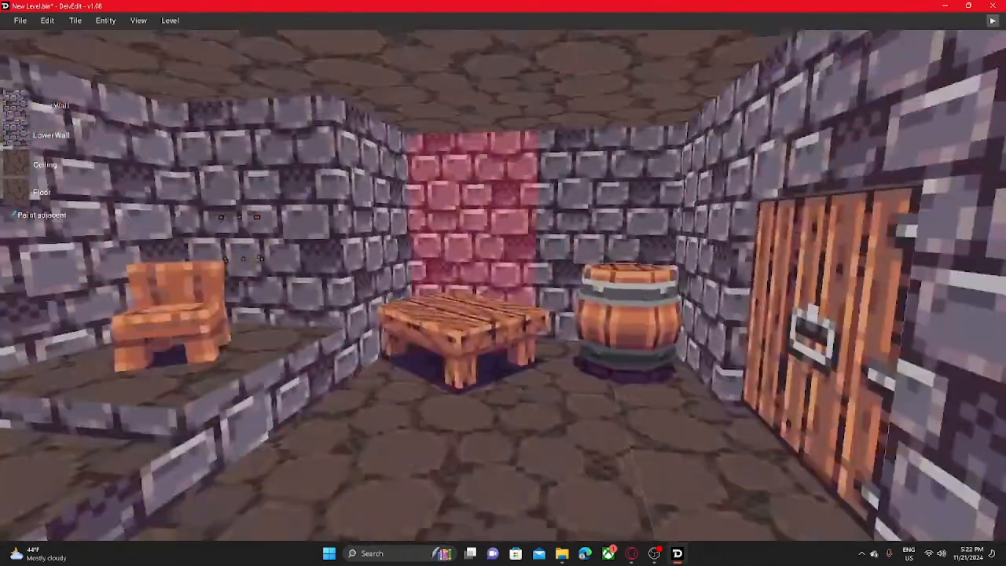
key(s)
click(992, 22)
key(w)
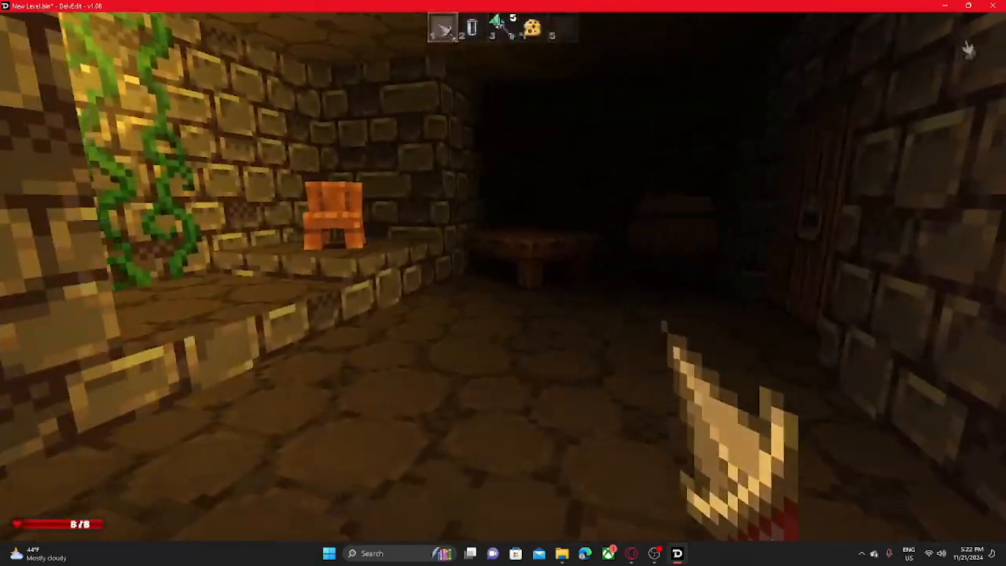
key(w)
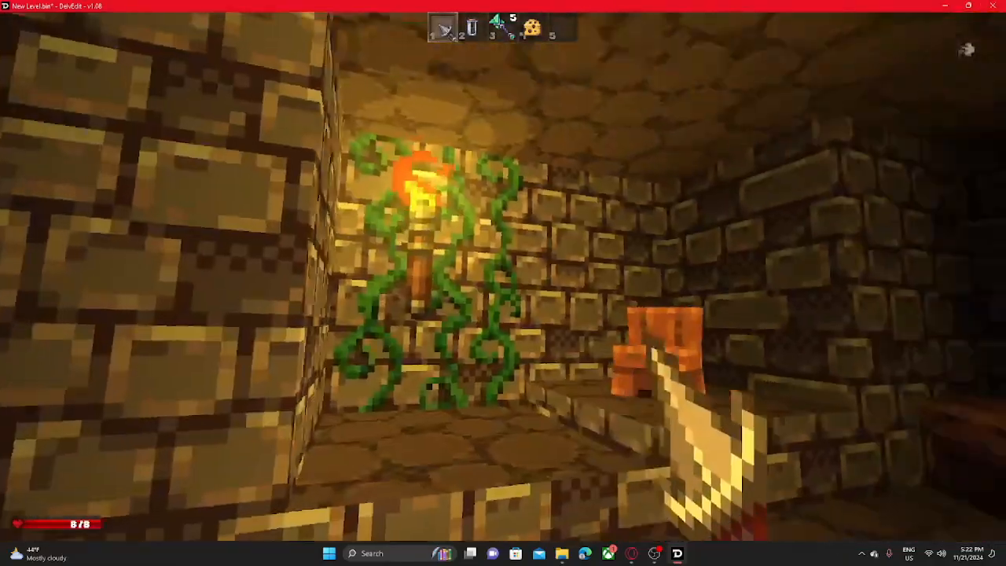
key(w)
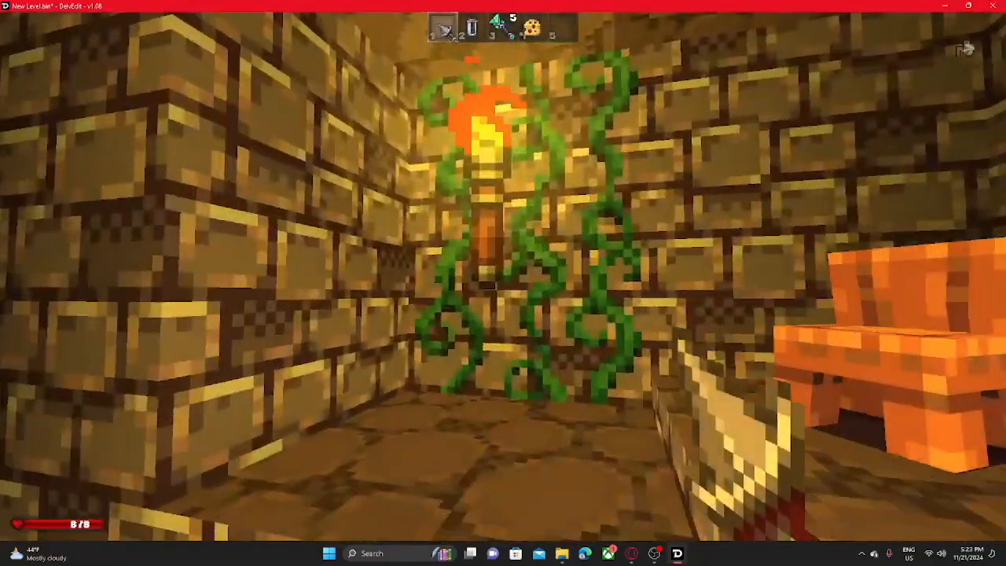
- Restart the play test facing the torch and chair, walk to the wooden door by the barrel and interact with it
key(Escape)
key(s)
middle_drag(684, 281, 923, 59)
key(w)
key(s)
click(992, 24)
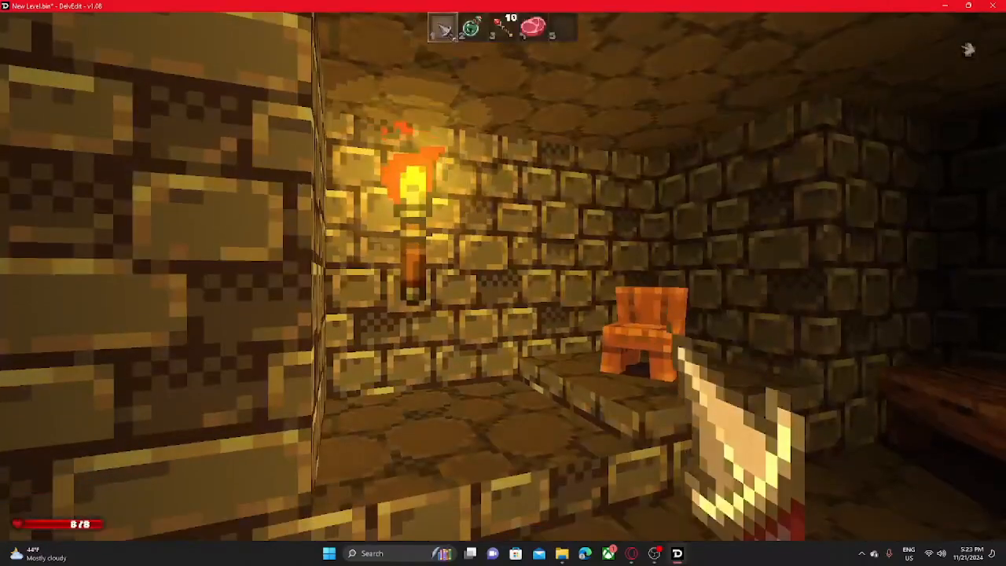
key(w)
key(w)
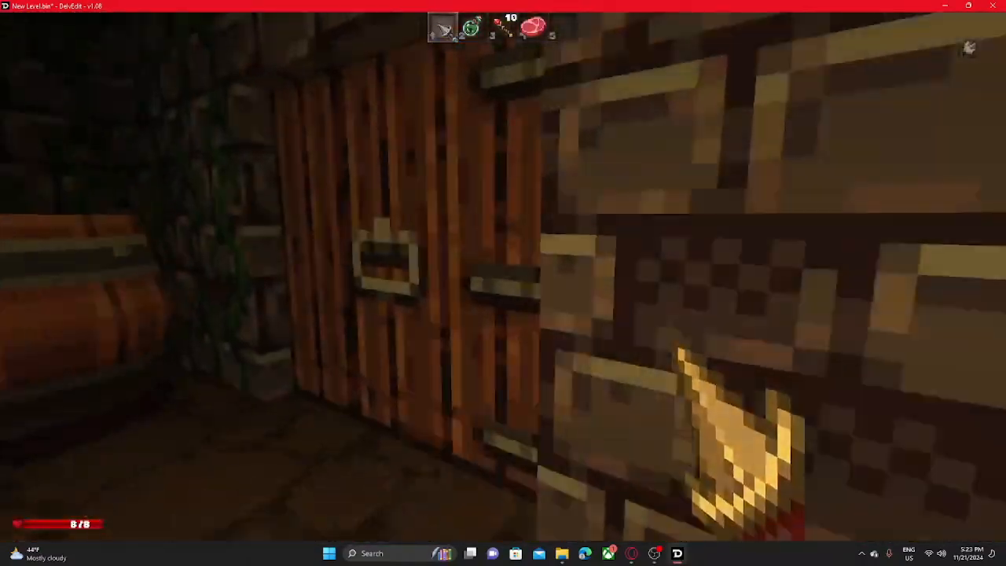
key(e)
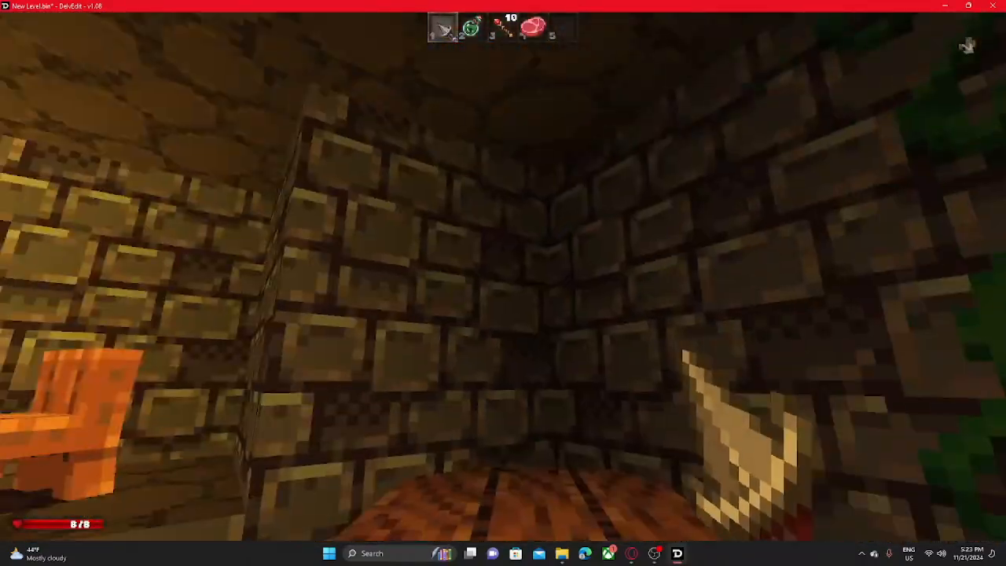
- Walk through the dark corridor to the water pool and back to the torch-lit room, and end the play test
key(w)
key(w)
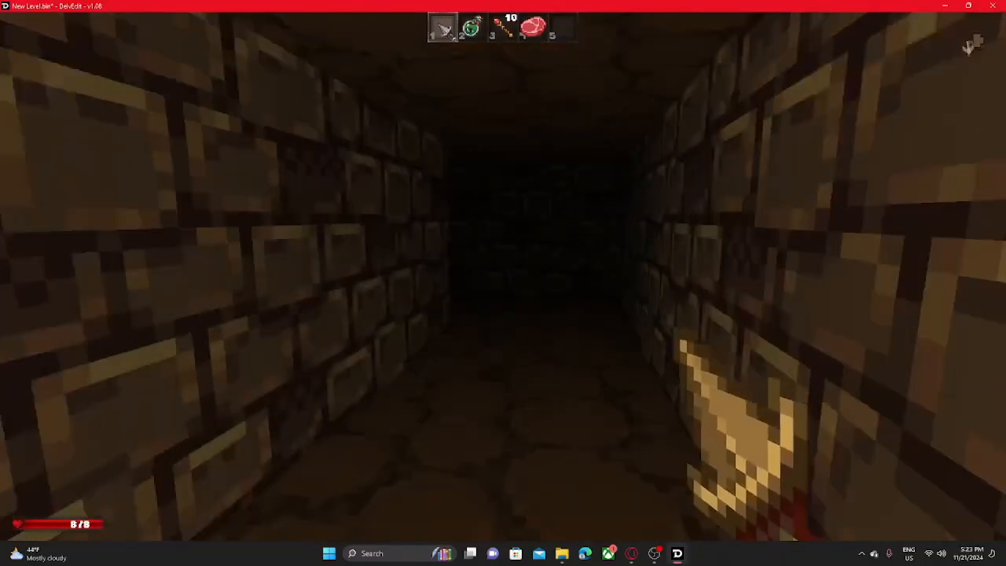
key(w)
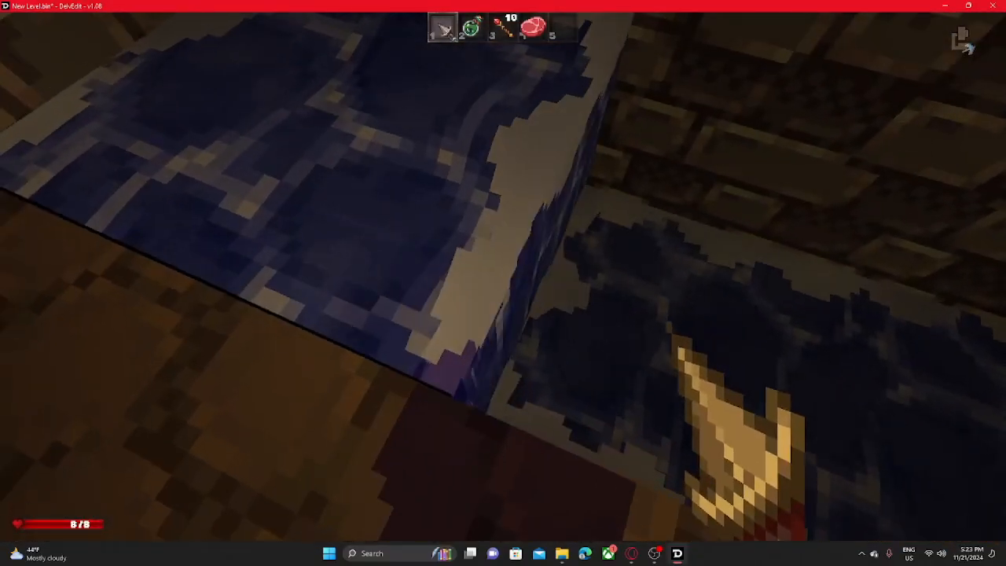
key(s)
key(w)
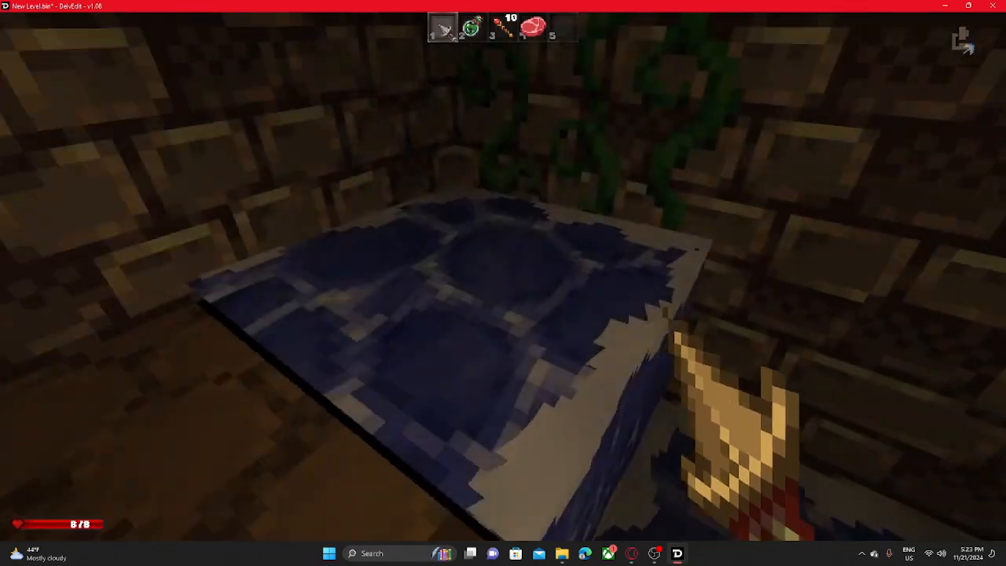
key(w)
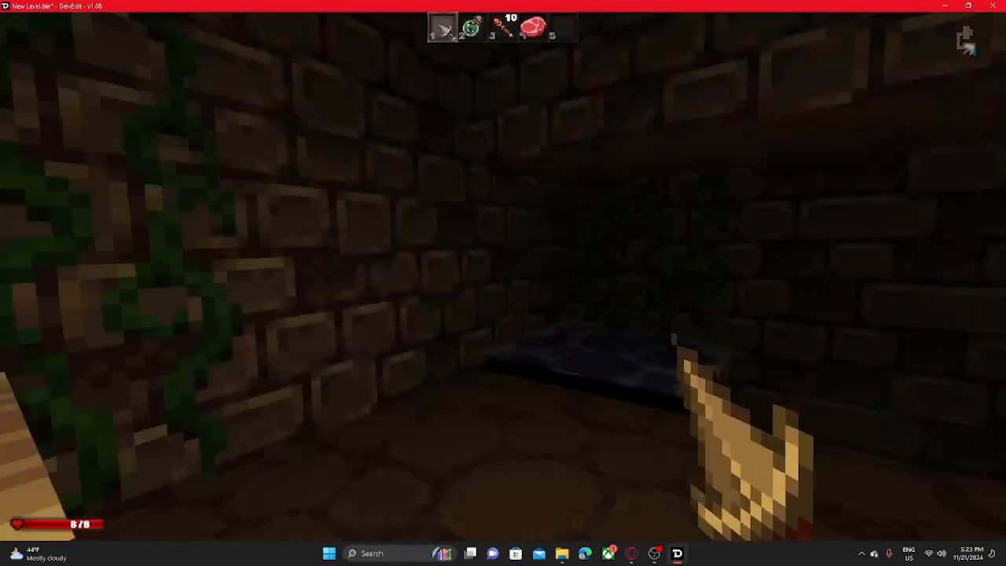
key(s)
key(w)
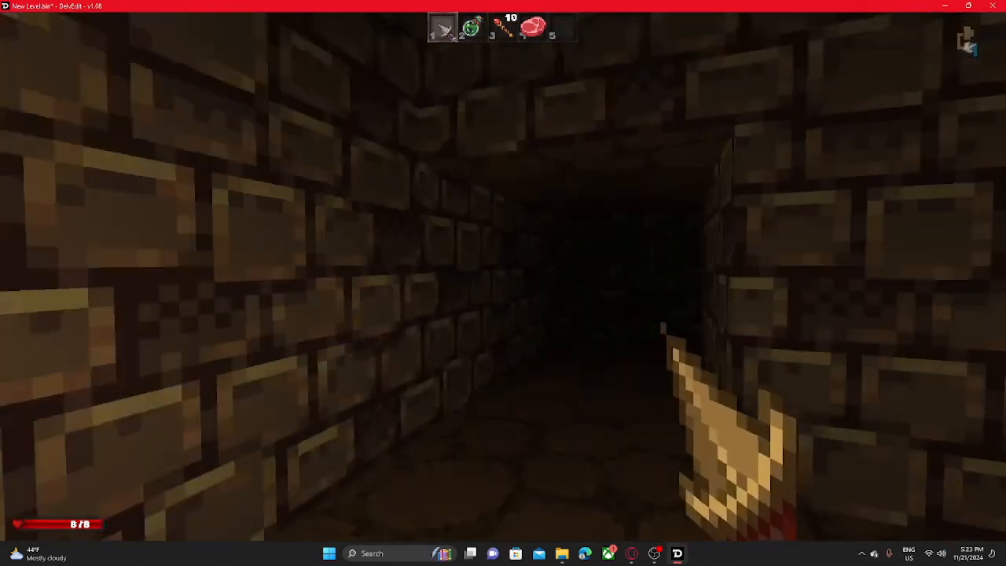
key(a)
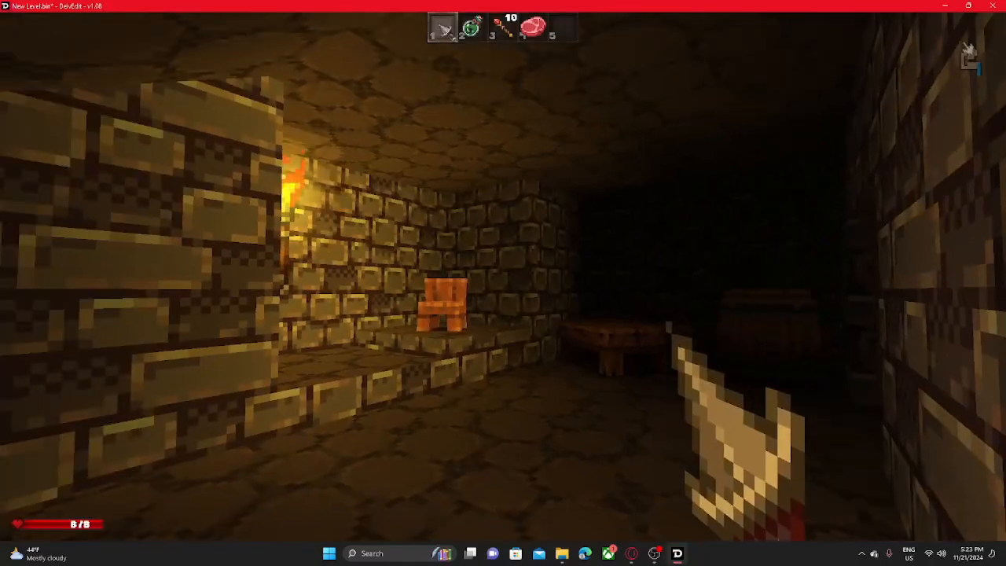
key(w)
key(Escape)
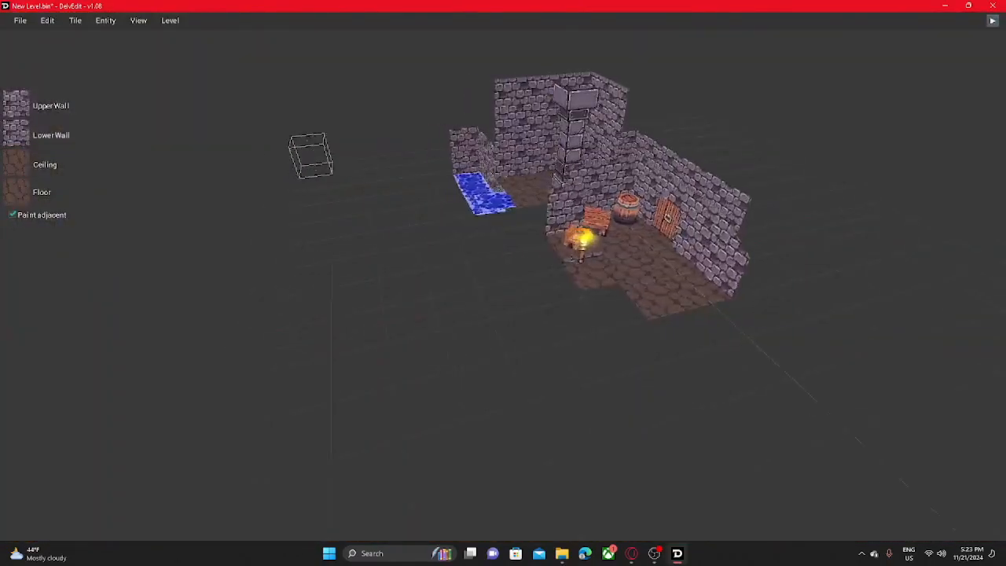
- Resize the level's grid, setting the width to 50
middle_drag(440, 282, 566, 315)
scroll(503, 283, up, 4)
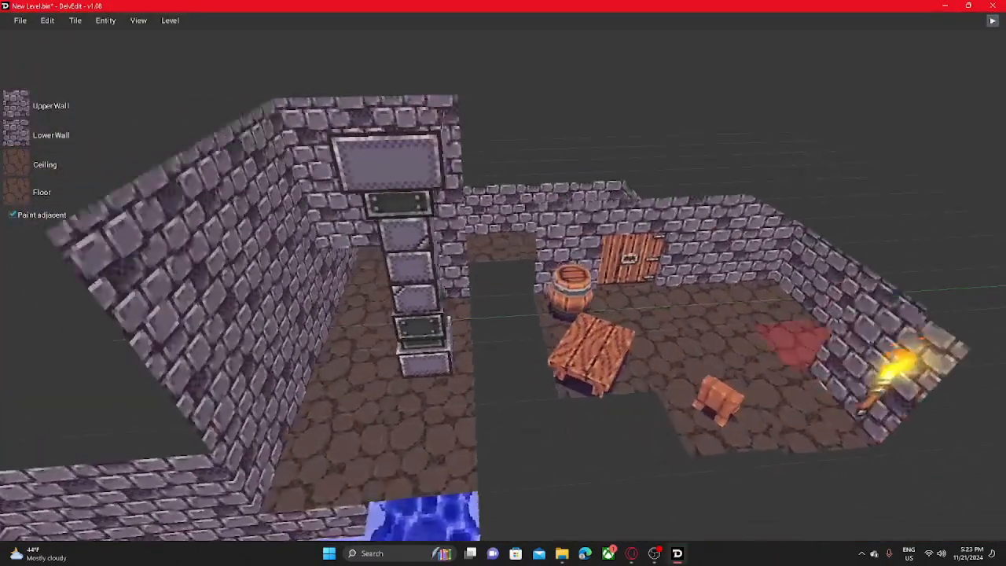
middle_drag(471, 291, 660, 299)
middle_drag(818, 271, 639, 284)
scroll(639, 283, down, 3)
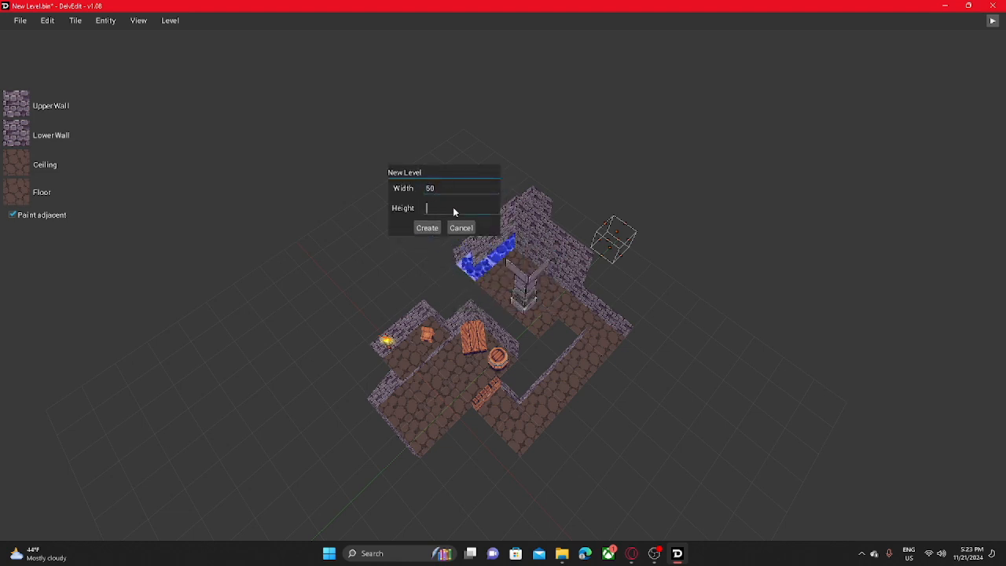
click(427, 228)
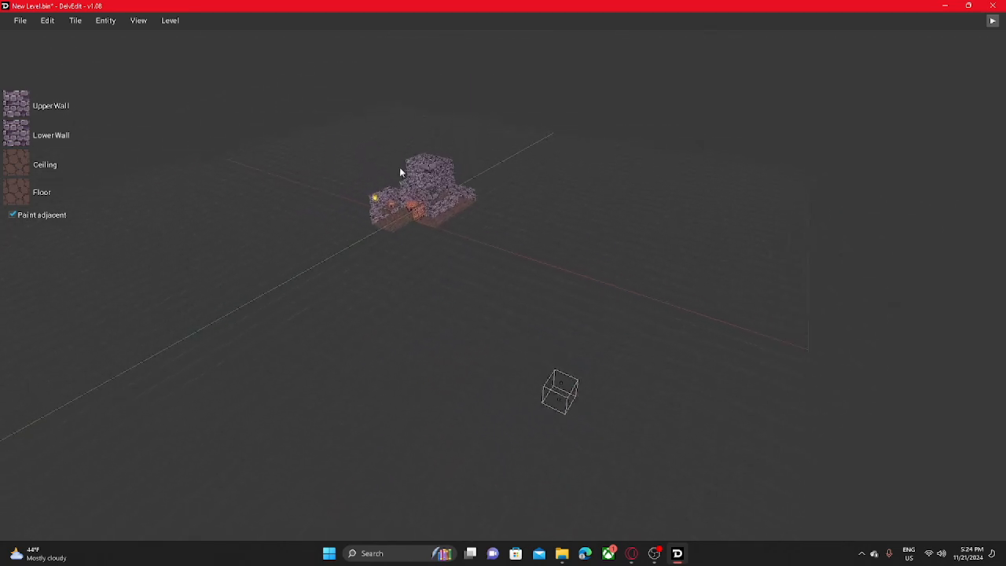
- Look over the resized grid and generate a room layout from the built-in room generator
key(w)
key(a)
middle_drag(404, 193, 415, 220)
key(w)
key(s)
key(s)
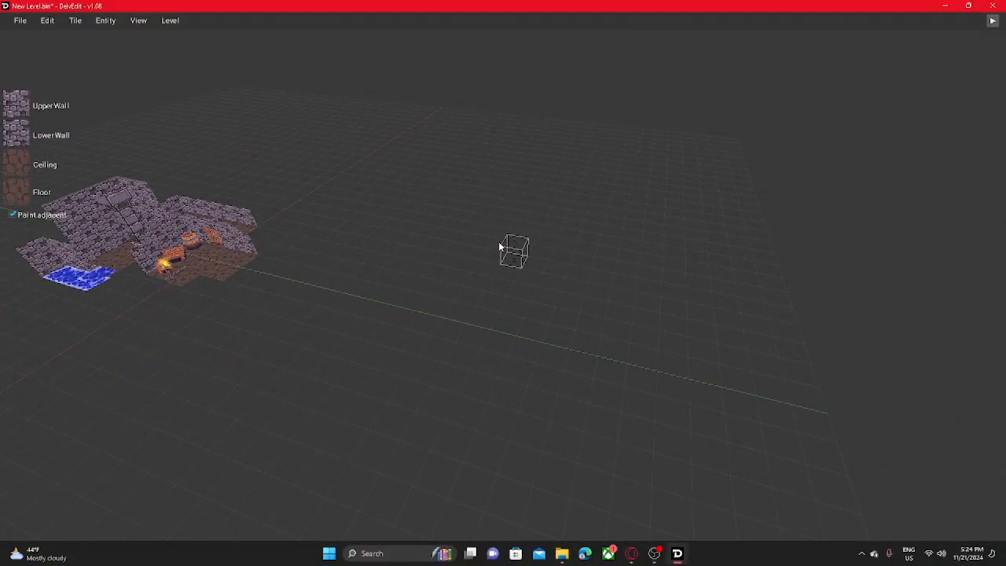
click(139, 17)
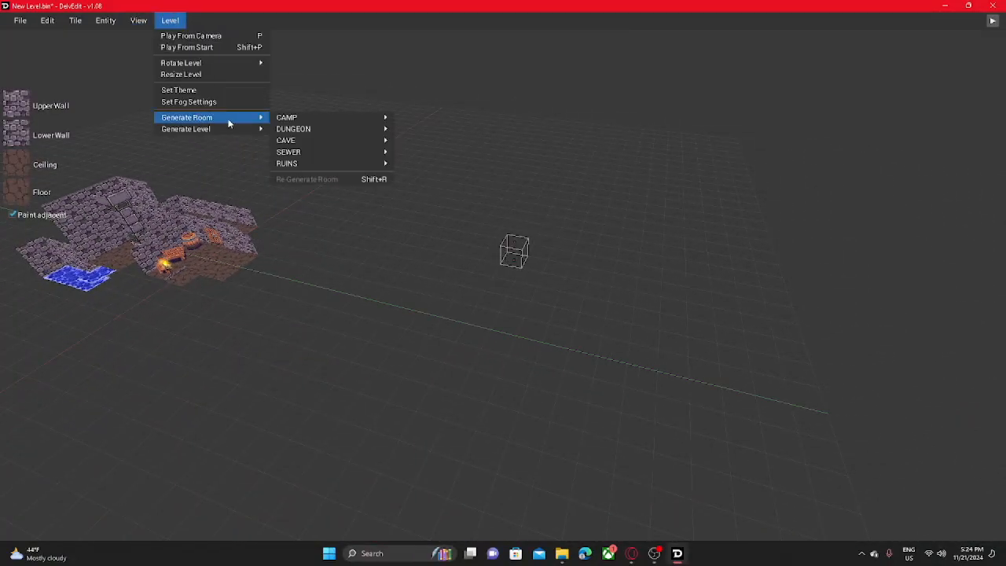
- Fly through the generated rooms, play-test them from the camera and attack the green-hooded enemy beside the pot
key(w)
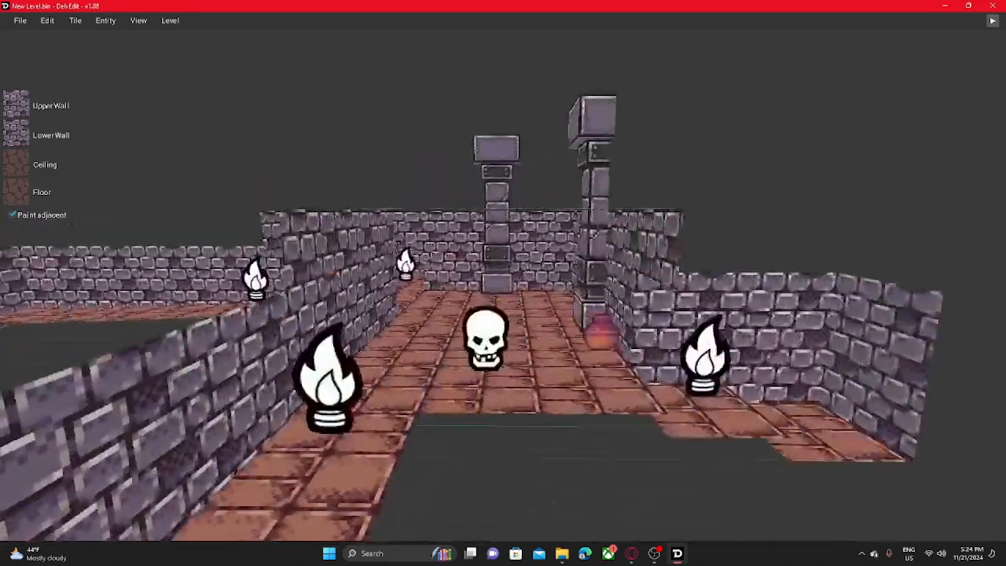
key(w)
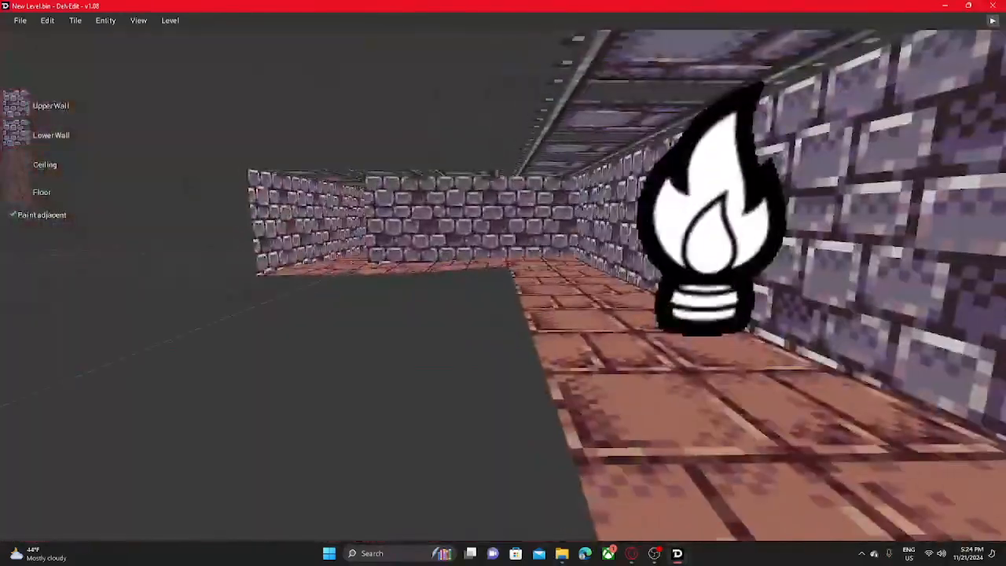
key(s)
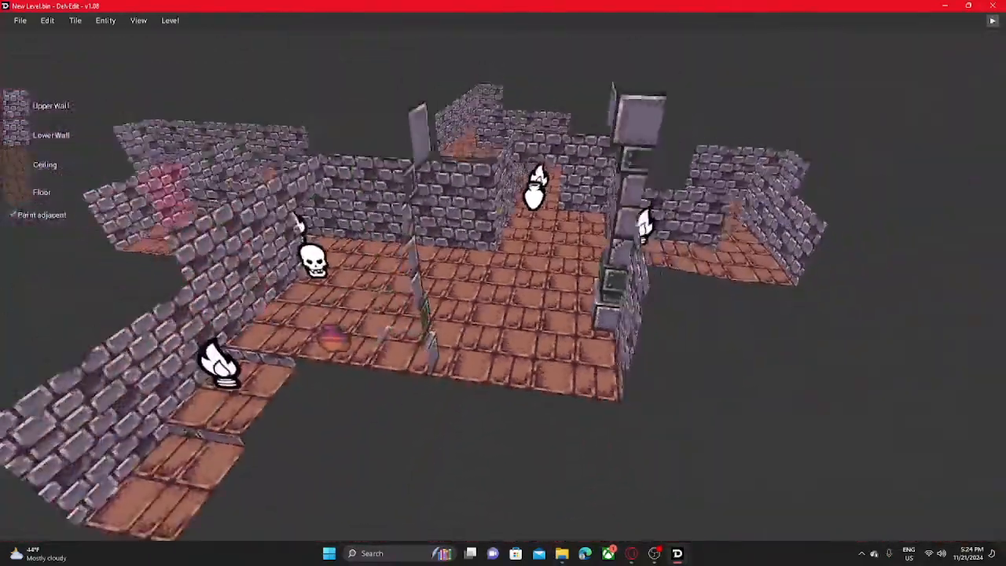
key(w)
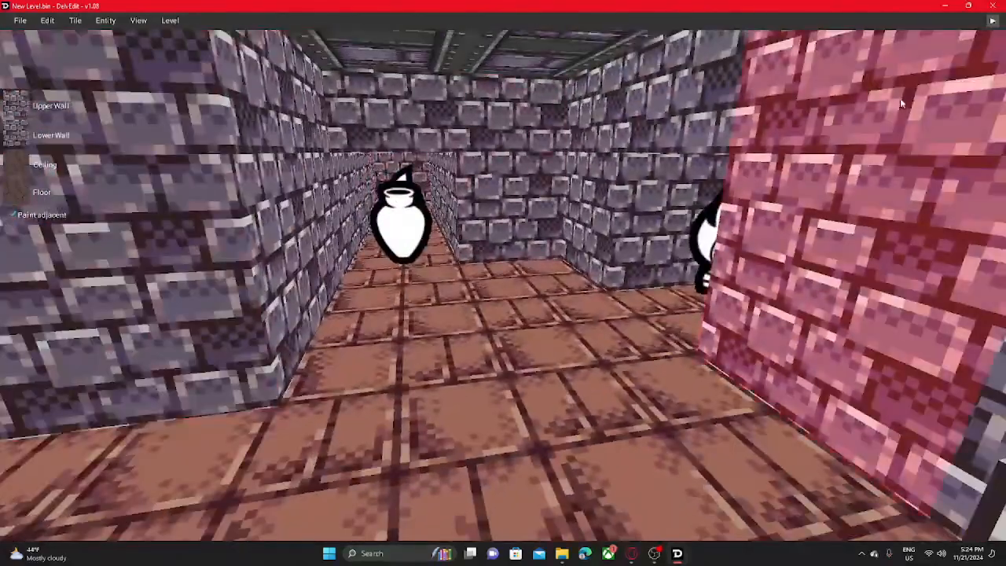
key(p)
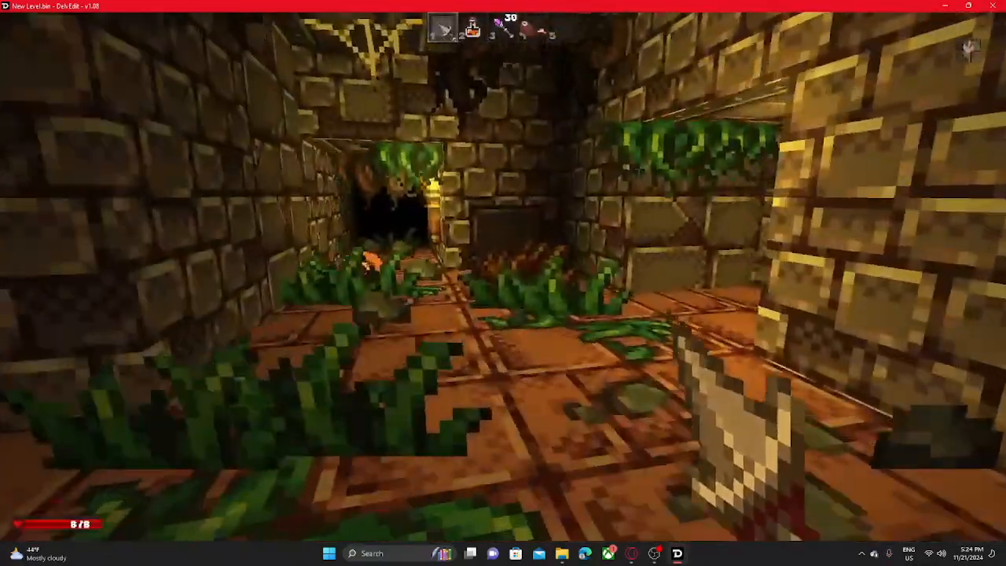
key(w)
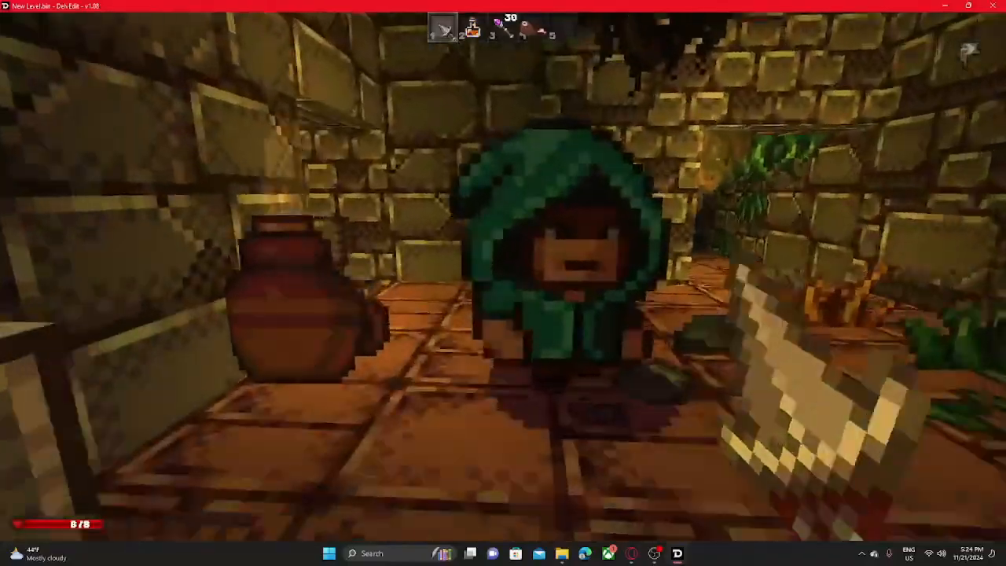
click(503, 277)
click(503, 276)
- Explore the generated dark corridor beyond the overgrown room and end the play test
key(w)
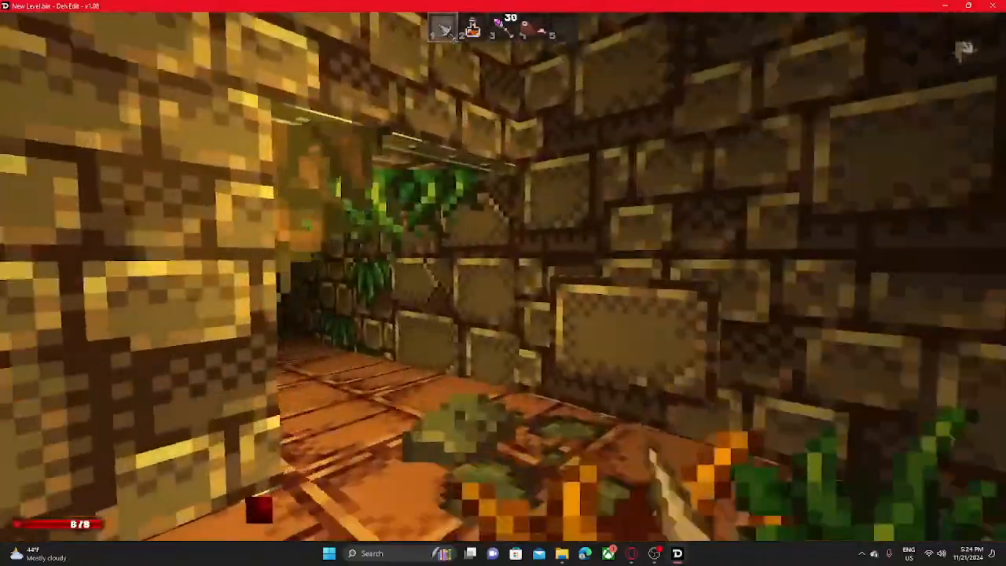
key(w)
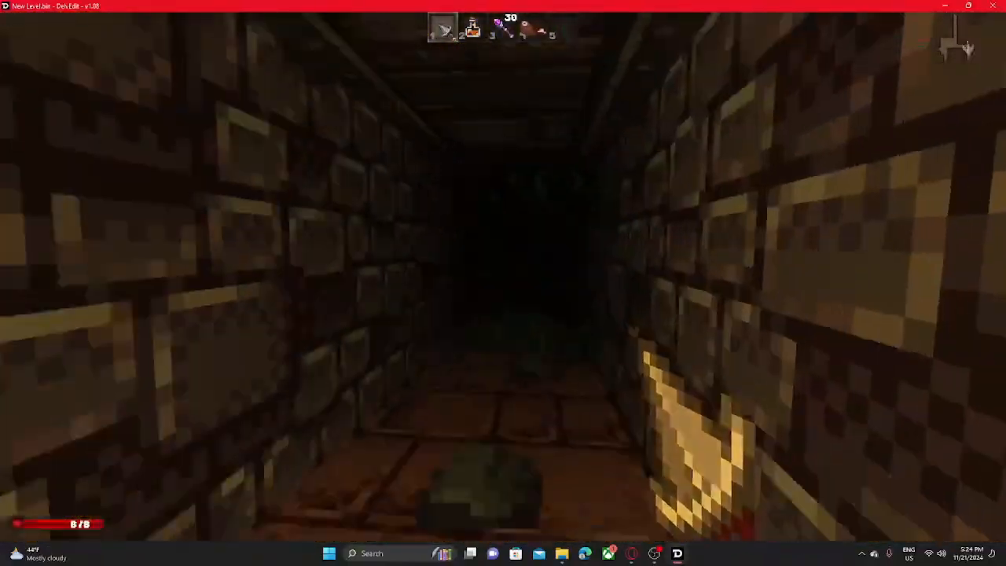
key(w)
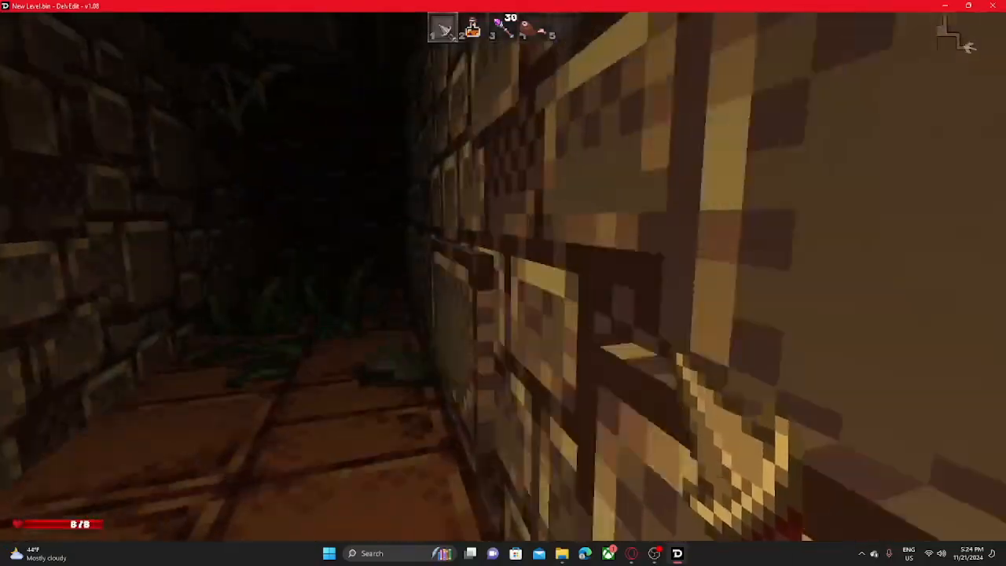
key(Escape)
- Examine the generated layout in the editor, including its torch, skull and pot markers and the branching corridors
mouse_move(658, 184)
right_down()
mouse_move(550, 354)
mouse_move(479, 212)
mouse_move(652, 192)
right_up()
key(s)
key(w)
key(w)
right_drag(267, 330, 320, 382)
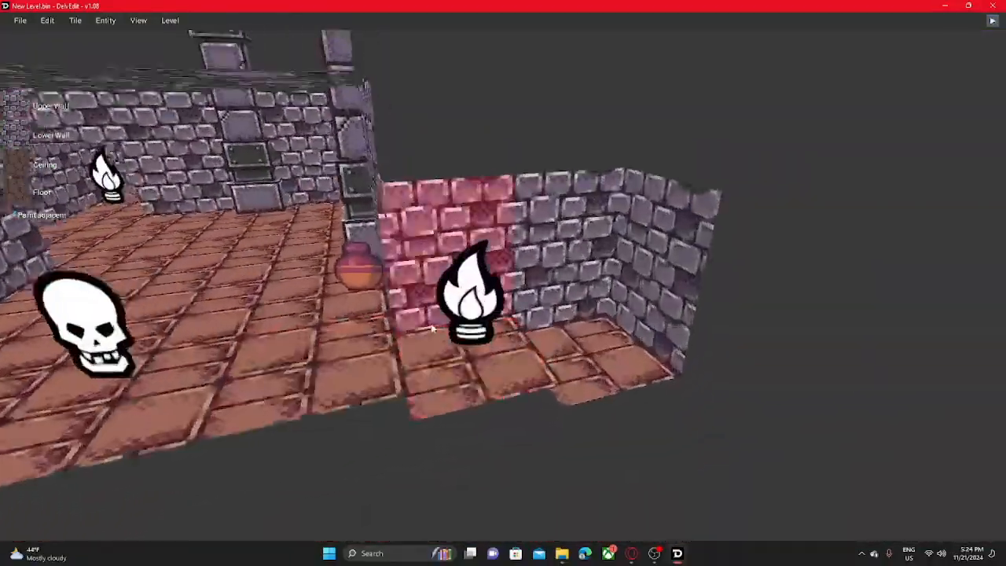
right_drag(534, 315, 674, 245)
right_click(673, 246)
click(666, 197)
key(s)
right_drag(665, 197, 755, 204)
key(w)
click(507, 302)
key(s)
key(s)
right_drag(581, 169, 428, 261)
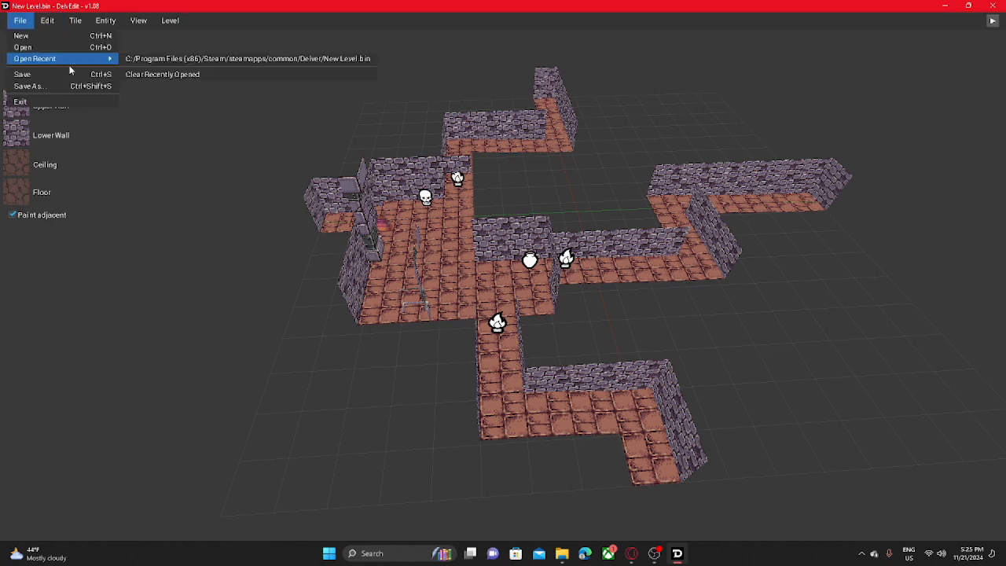
- Reopen the recent New Level.bin file and play-test it, walking to the barrels beside the floor grate
click(178, 60)
mouse_move(283, 164)
right_down()
mouse_move(369, 224)
mouse_move(355, 216)
mouse_move(342, 167)
mouse_move(353, 129)
mouse_move(424, 185)
mouse_move(271, 180)
mouse_move(542, 174)
mouse_move(256, 172)
mouse_move(432, 173)
mouse_move(272, 170)
right_up()
key(w)
key(w)
key(a)
key(a)
key(w)
key(s)
key(w)
click(992, 22)
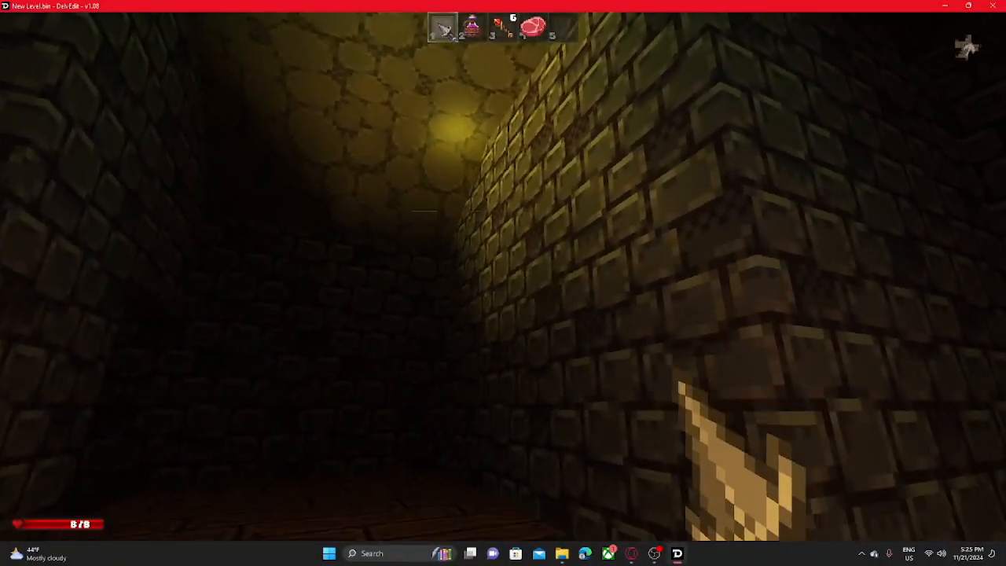
key(w)
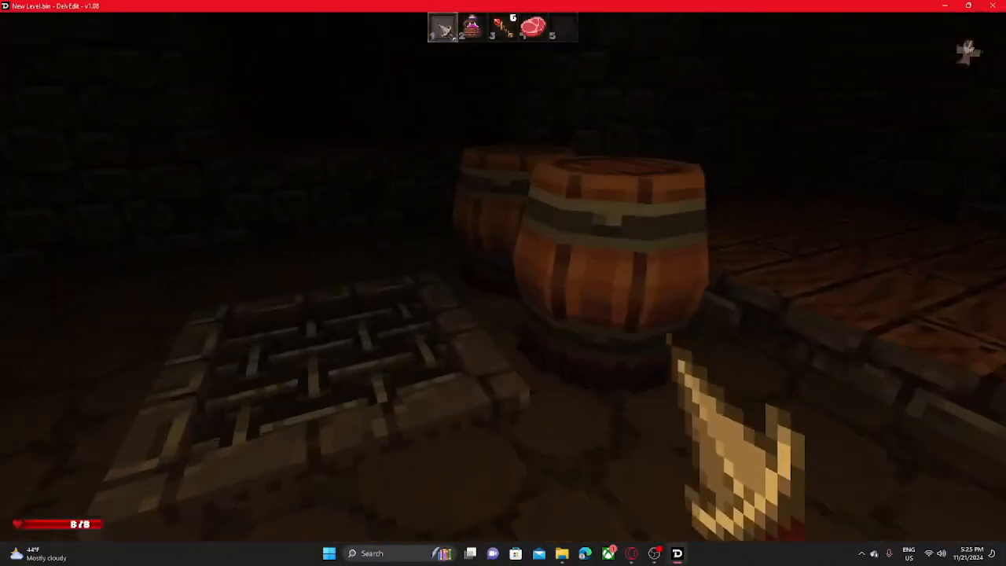
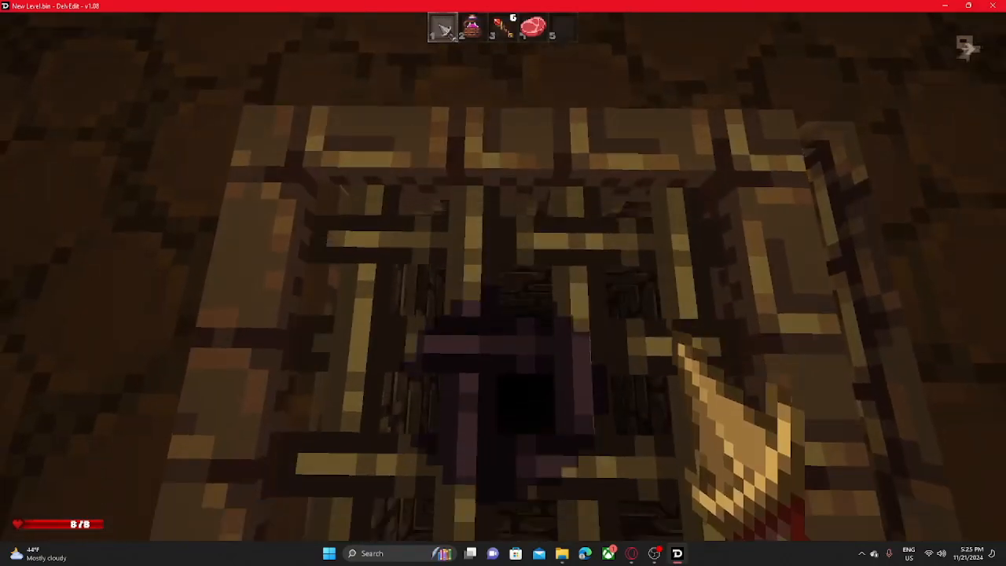
- Explore the level from the floor grate through the wood-walled, red-carpeted passage and back to the raised plank floor
key(d)
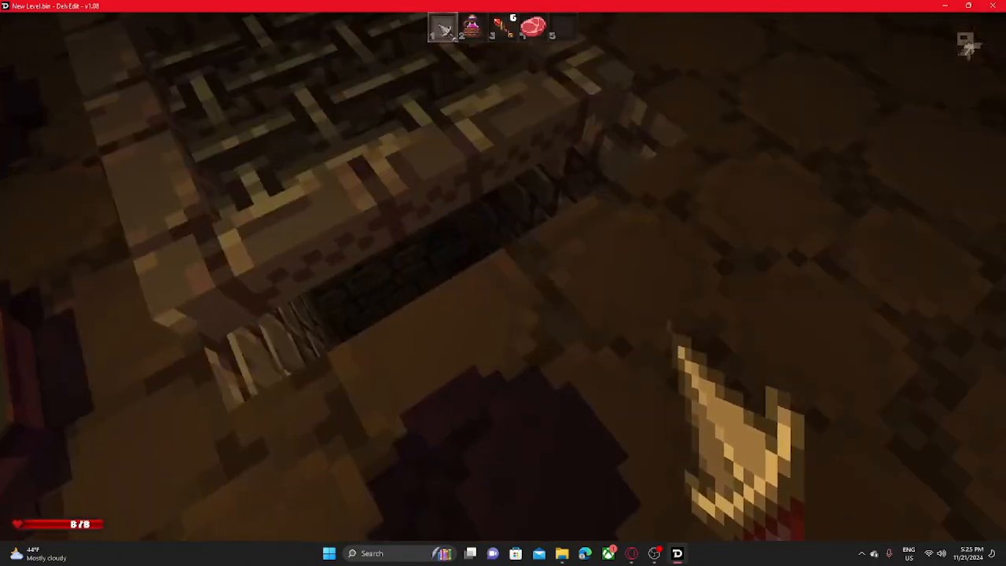
key(w)
key(space)
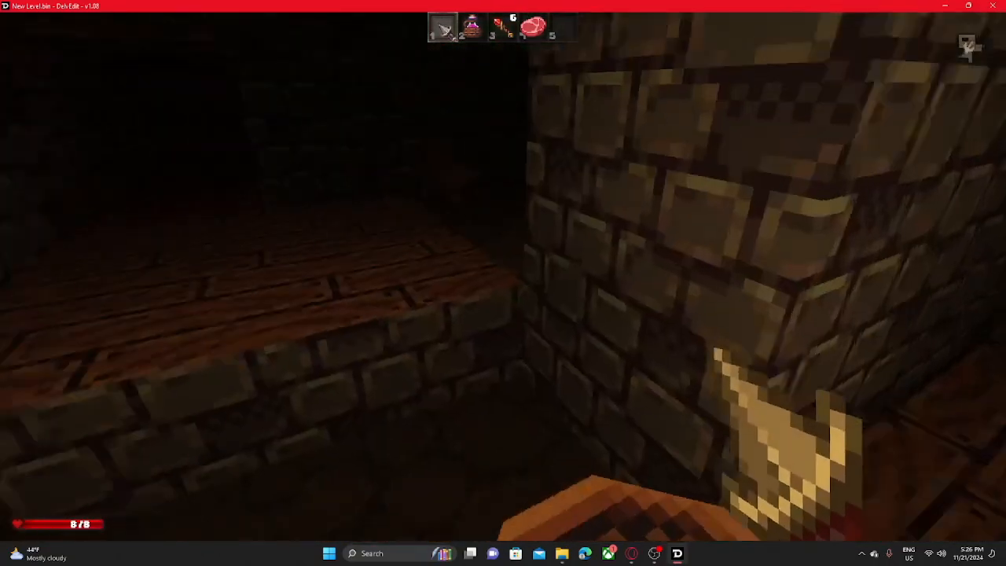
key(w)
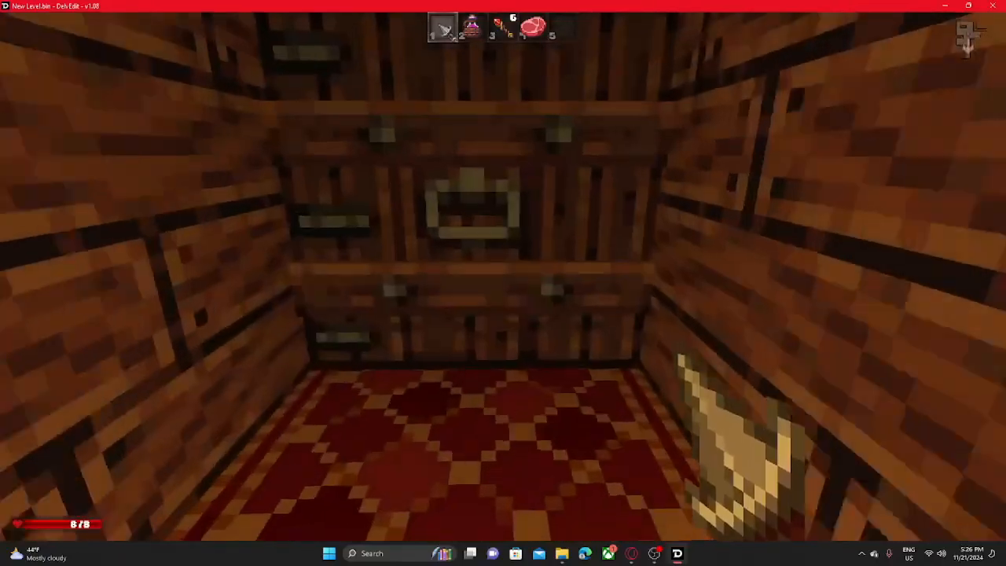
key(o)
key(w)
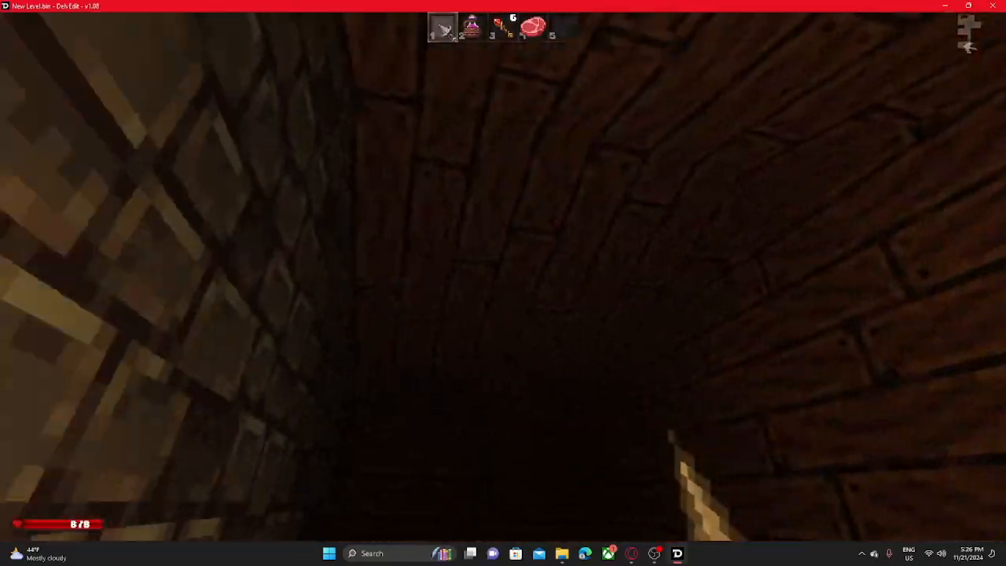
key(w)
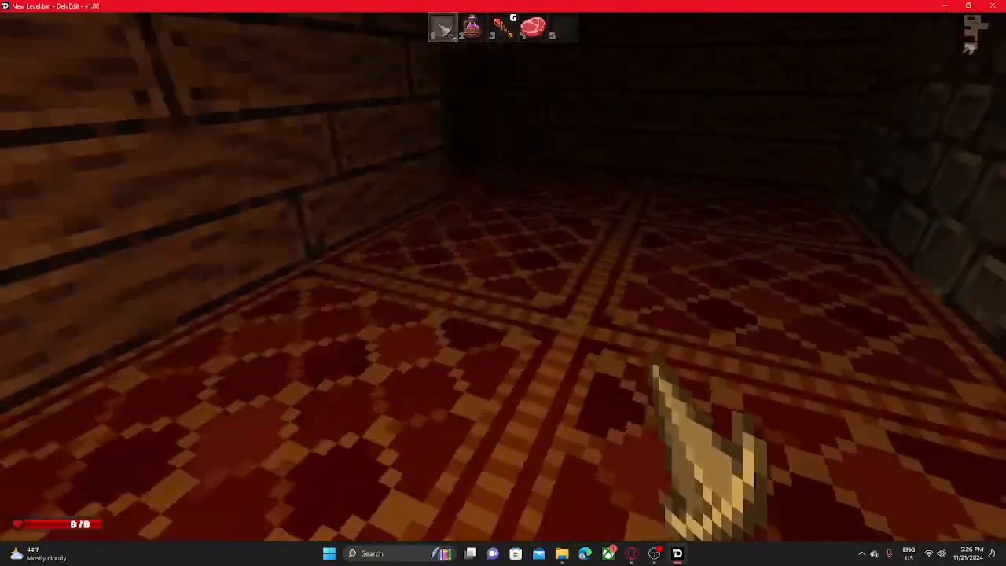
key(w)
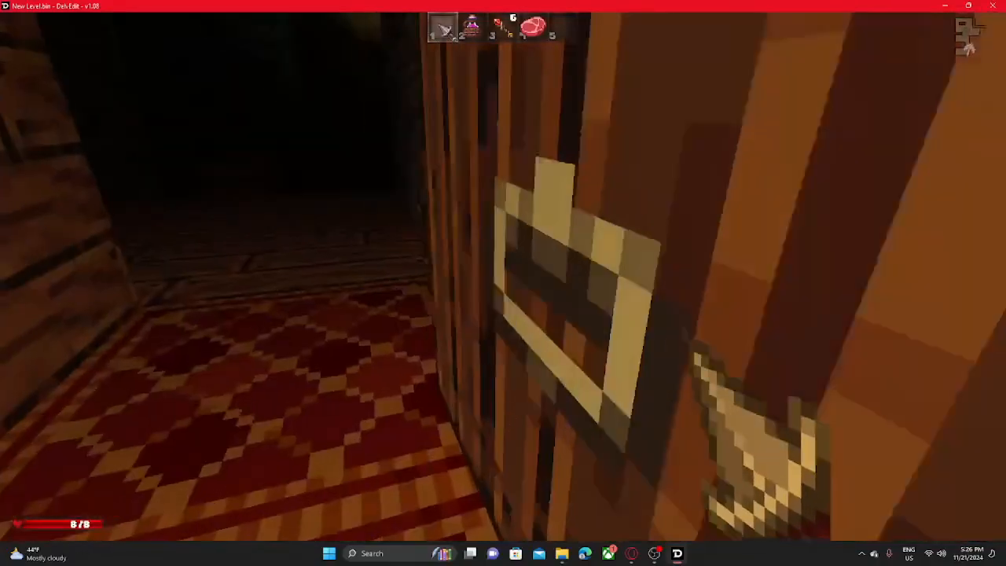
key(w)
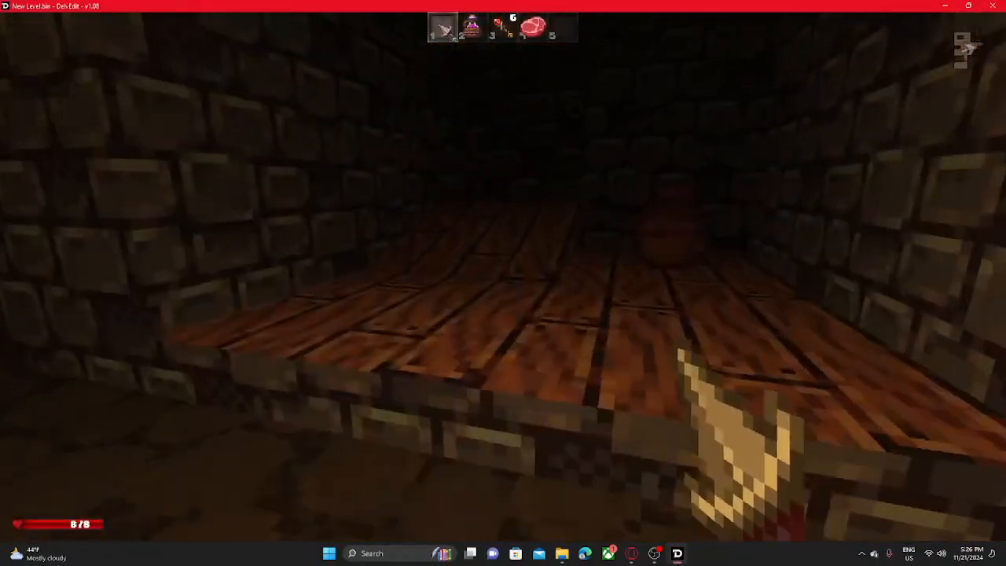
- Walk down the stone corridor past the lava channel into the grass room and end the play test
key(o)
key(w)
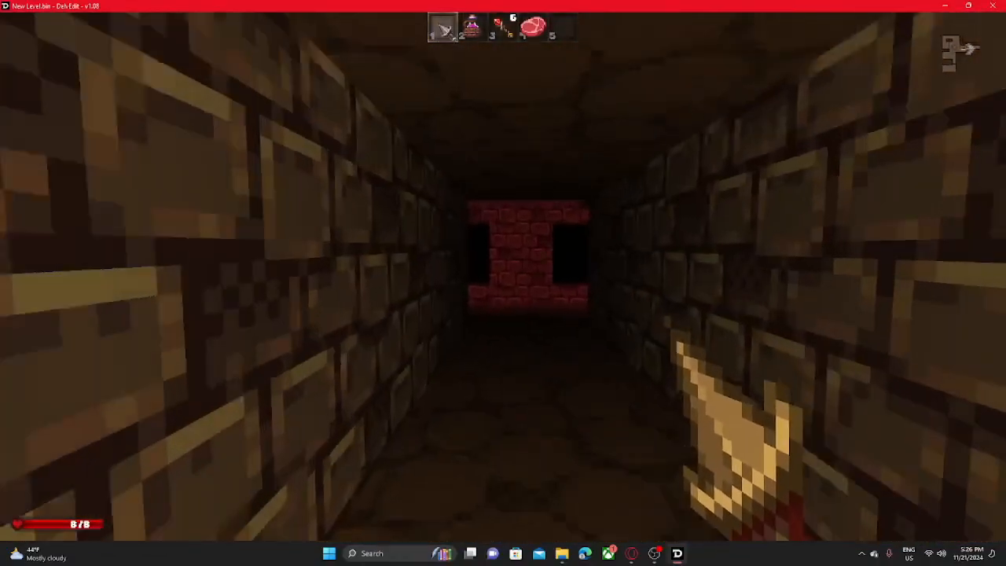
key(w)
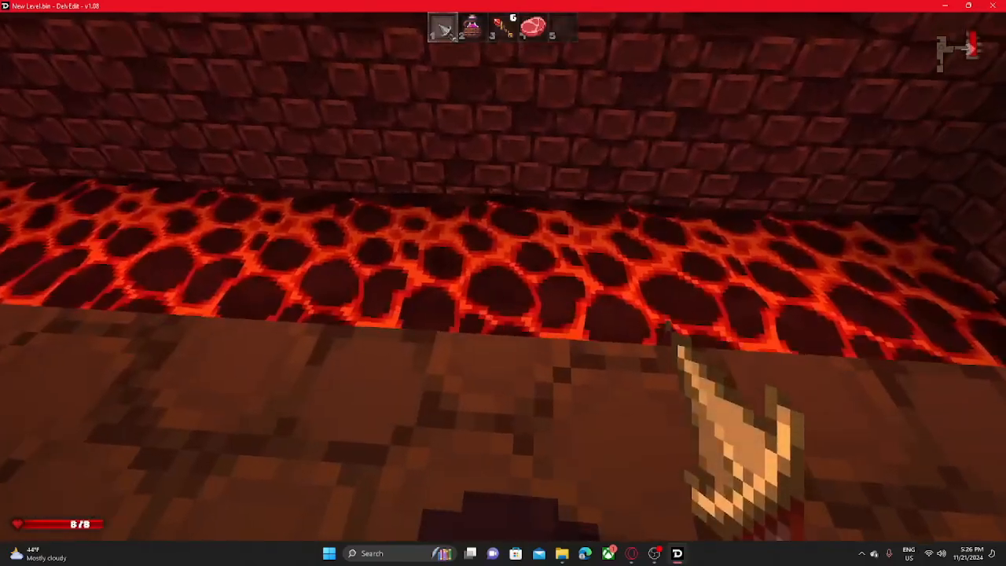
key(w)
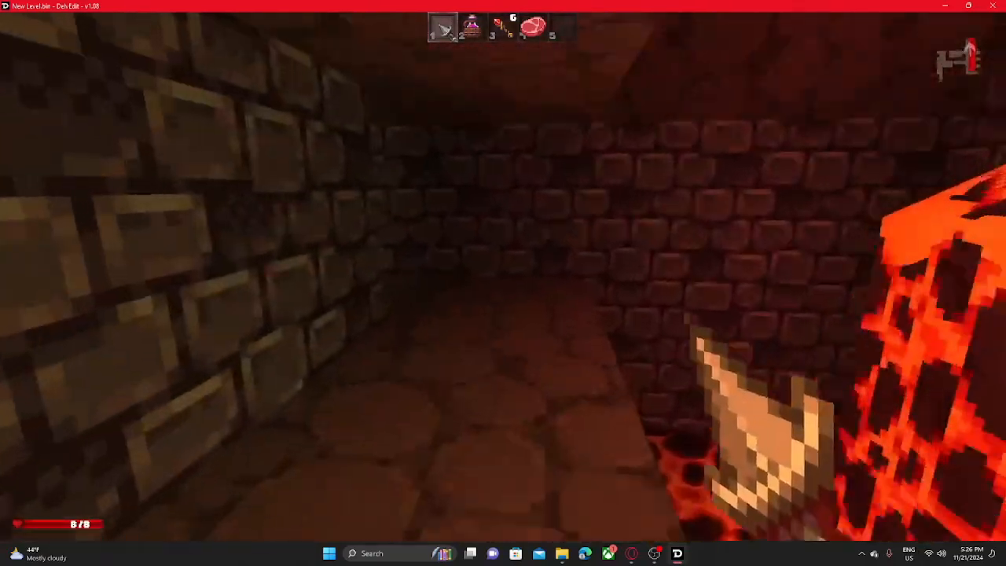
key(w)
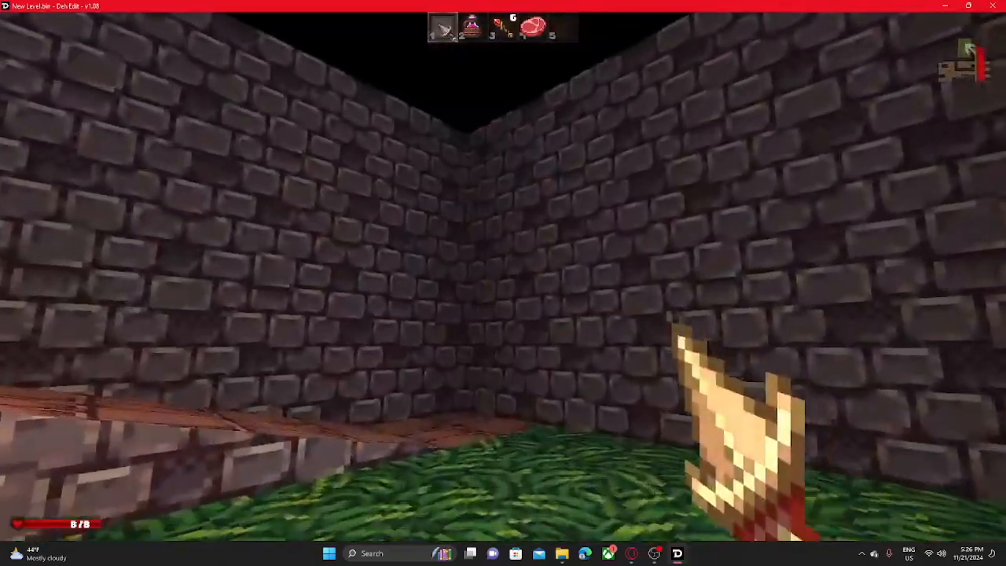
key(Escape)
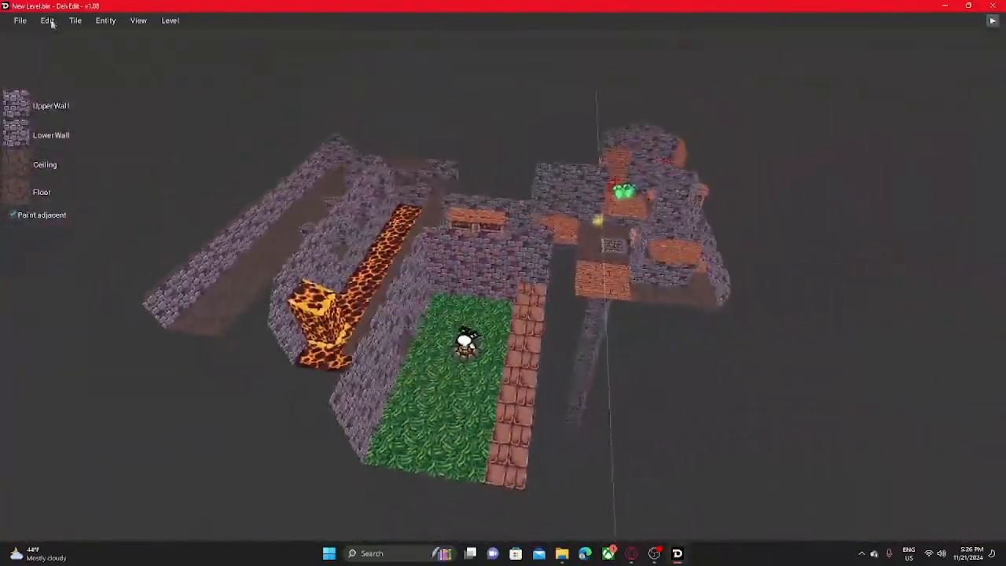
- Save the level, bring up the Save Level dialog and cancel it, and save the level again
click(11, 24)
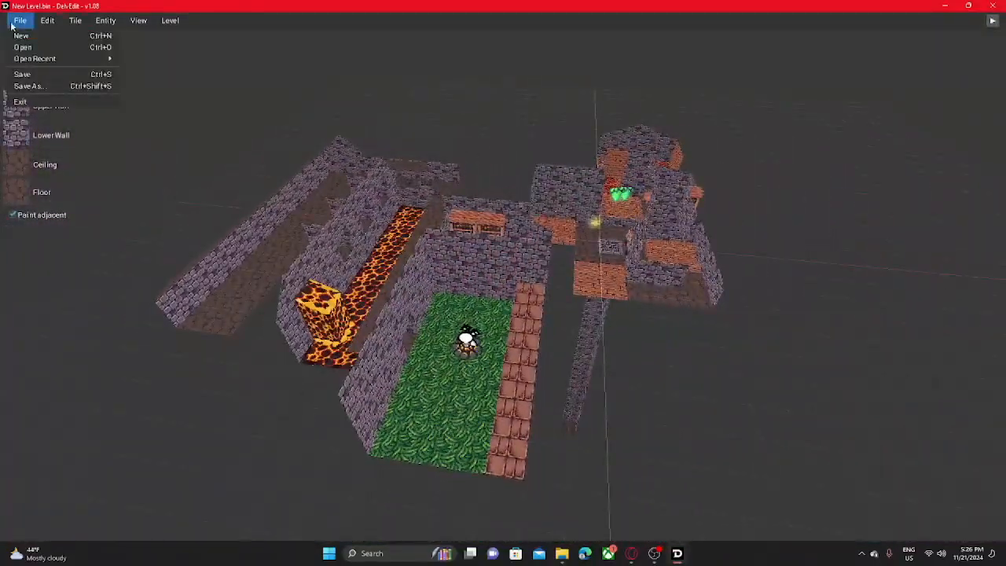
click(51, 74)
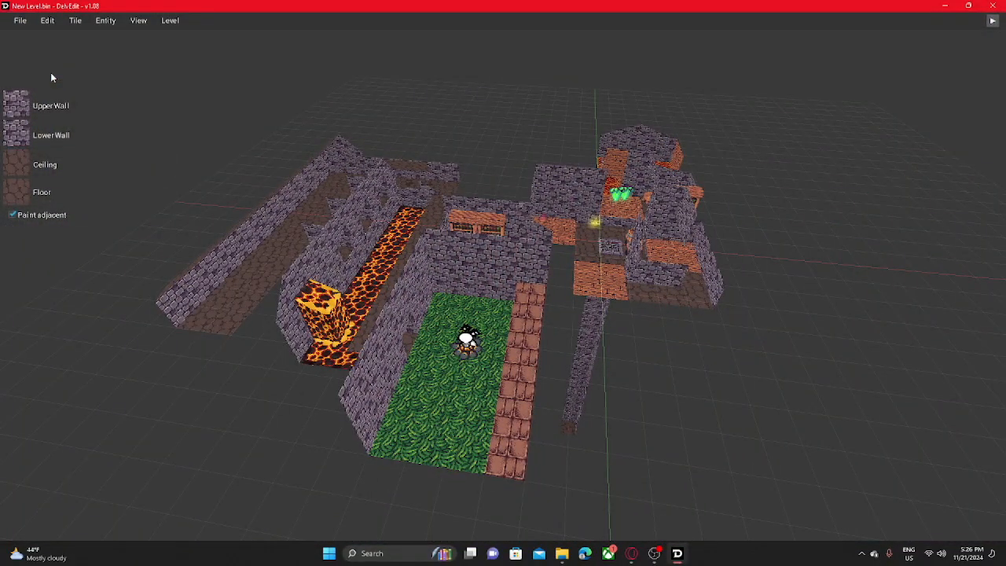
click(19, 25)
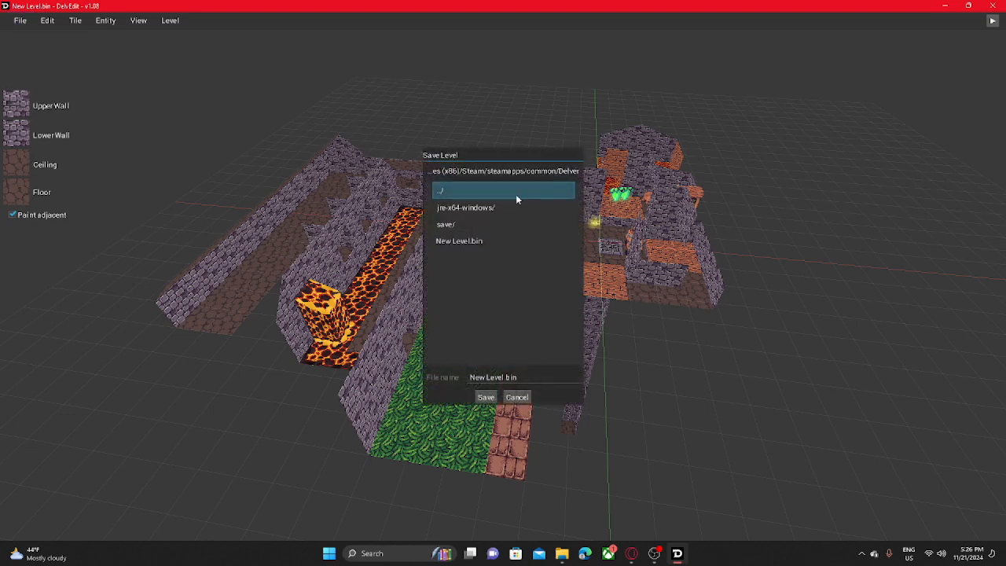
click(518, 397)
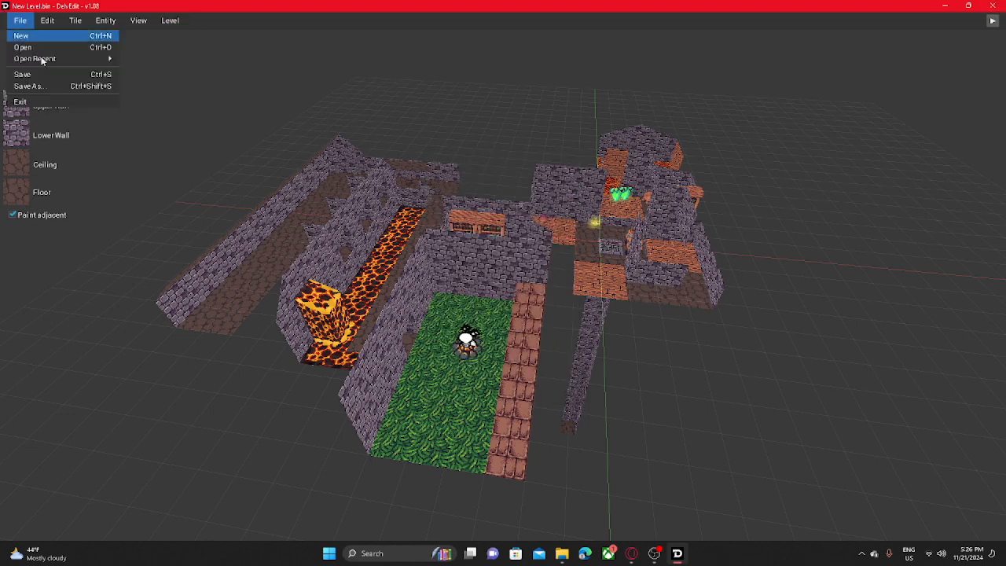
click(47, 75)
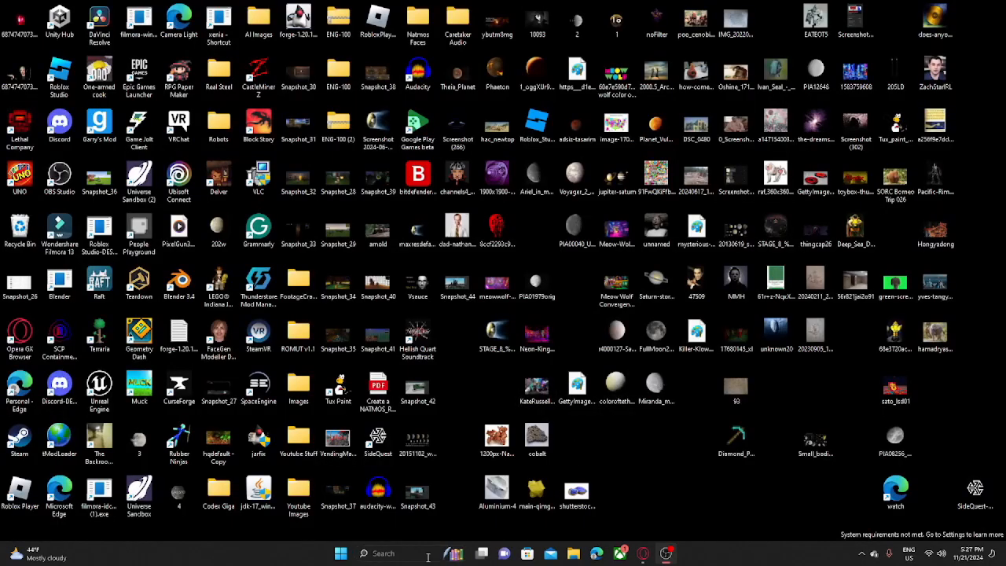
- Switch to the Delver folder in File Explorer, launch DelvEdit from it and maximize the editor window
click(428, 555)
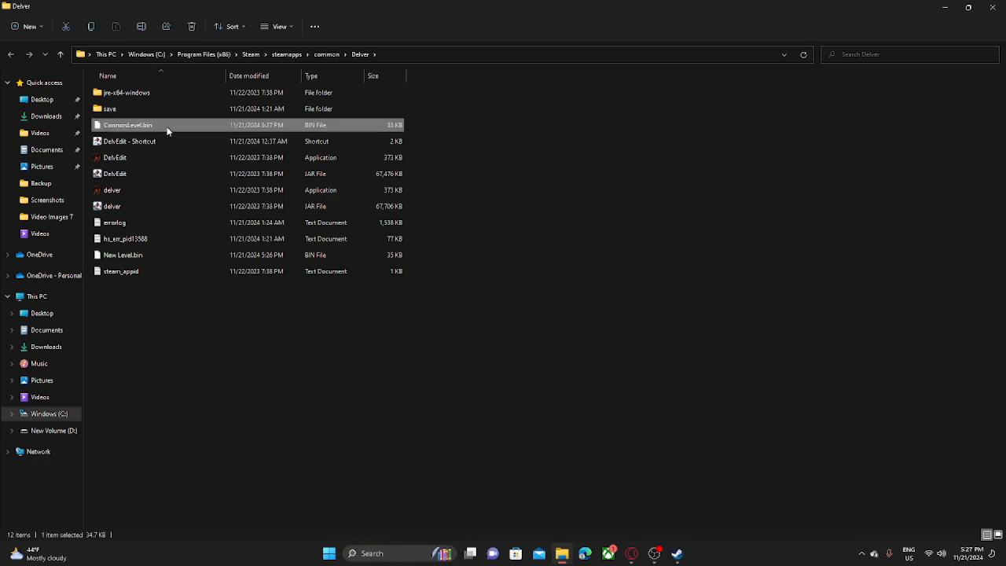
double_click(167, 131)
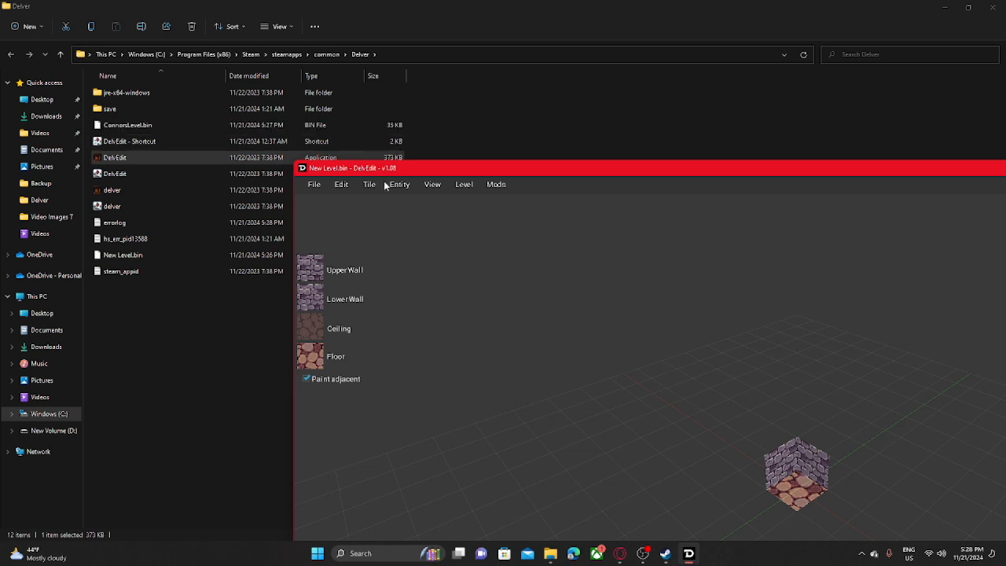
drag(434, 174, 505, 199)
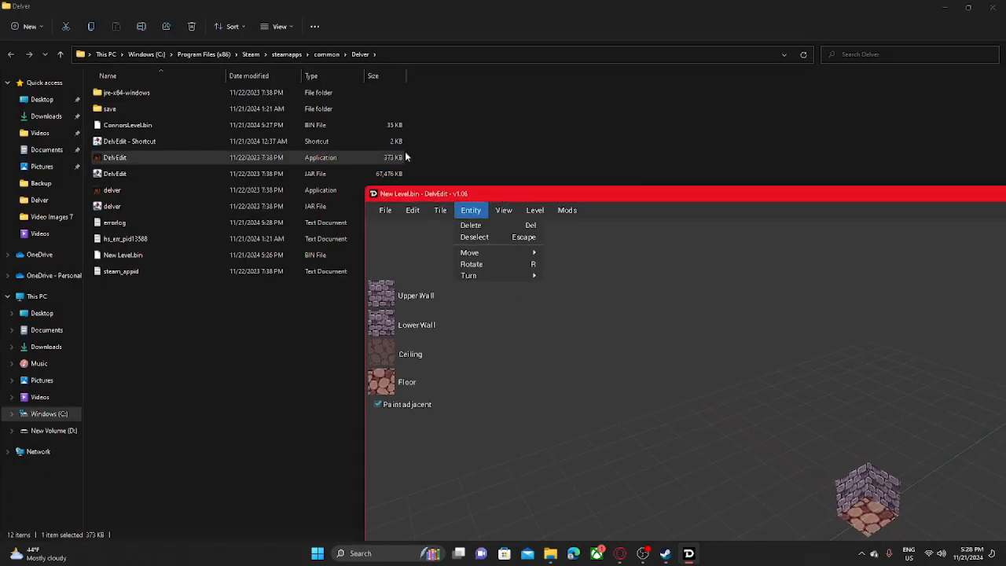
double_click(518, 191)
click(326, 270)
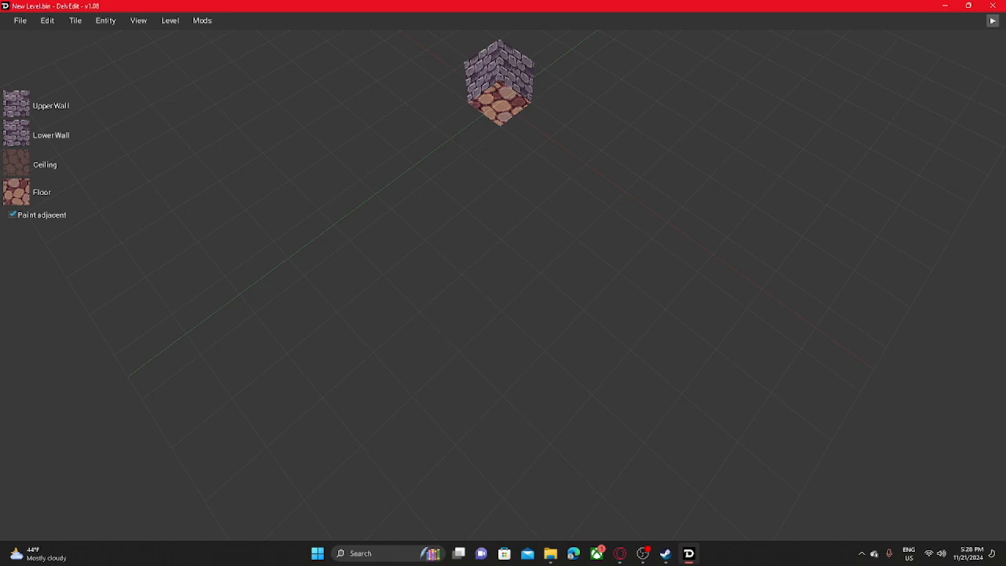
- Reopen the recently saved level and look over its lava channel, grass room with the campfire, and red-carpeted passage
click(20, 21)
mouse_move(49, 58)
click(247, 58)
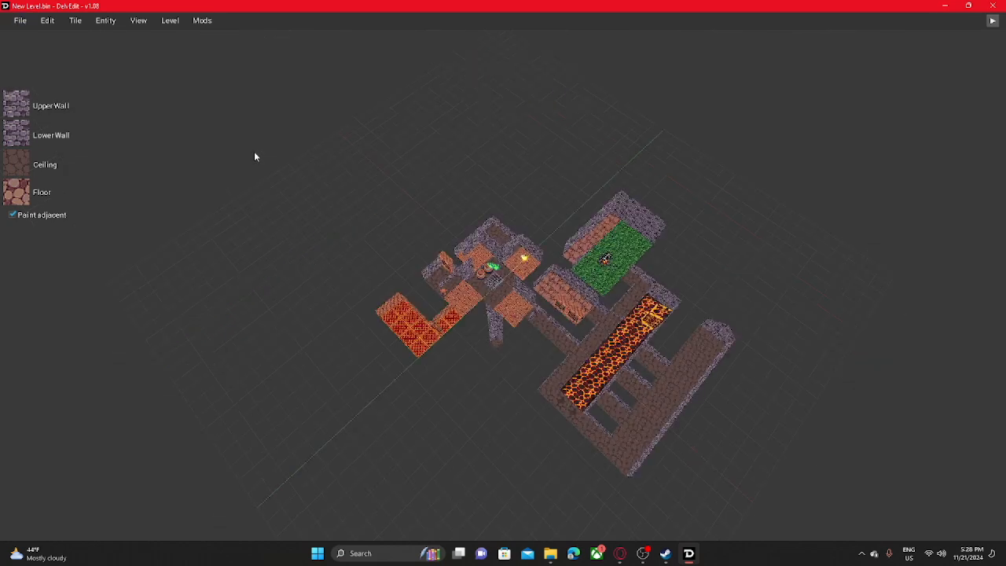
scroll(485, 236, up, 1)
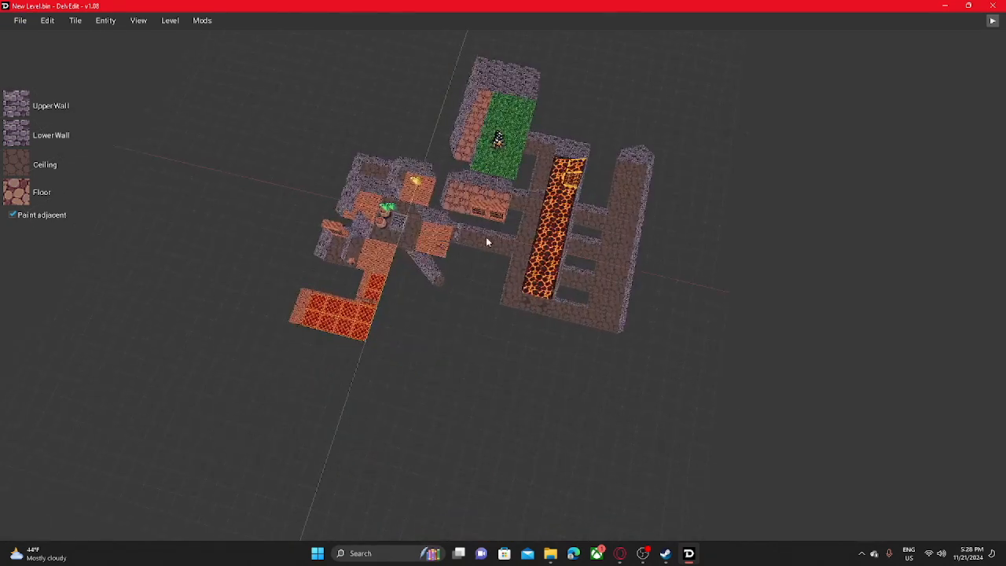
middle_drag(543, 245, 462, 245)
scroll(428, 232, up, 6)
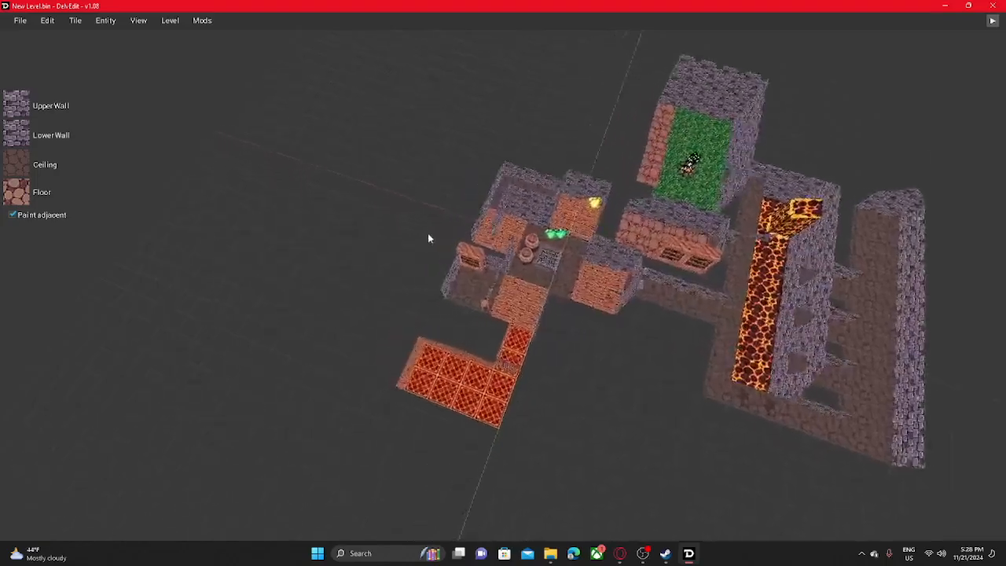
scroll(397, 266, down, 10)
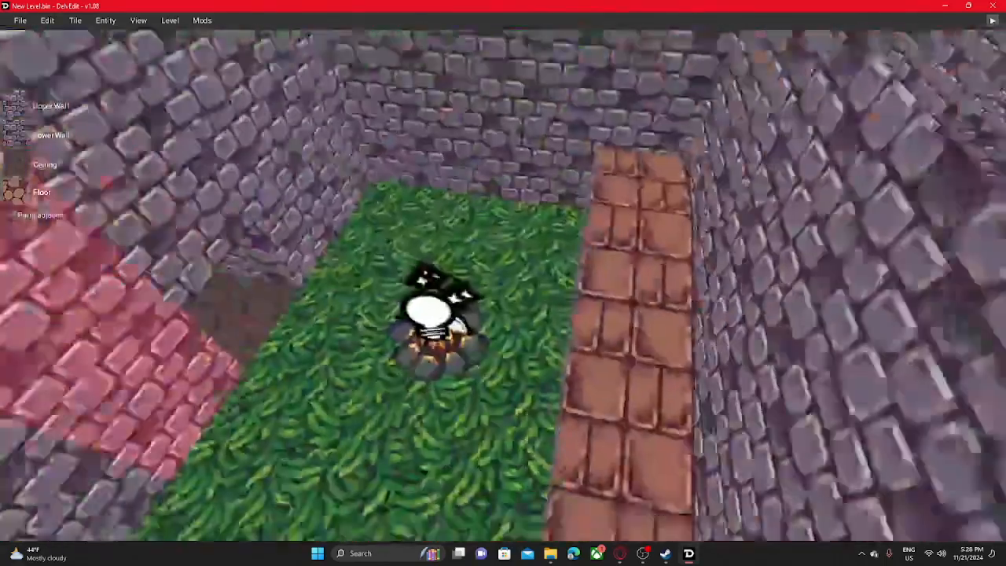
middle_drag(399, 264, 241, 199)
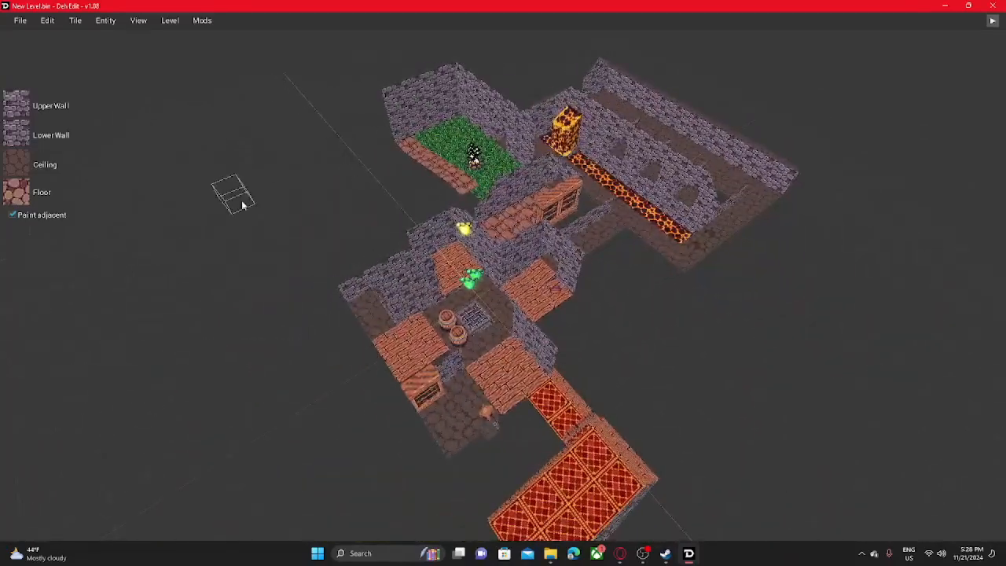